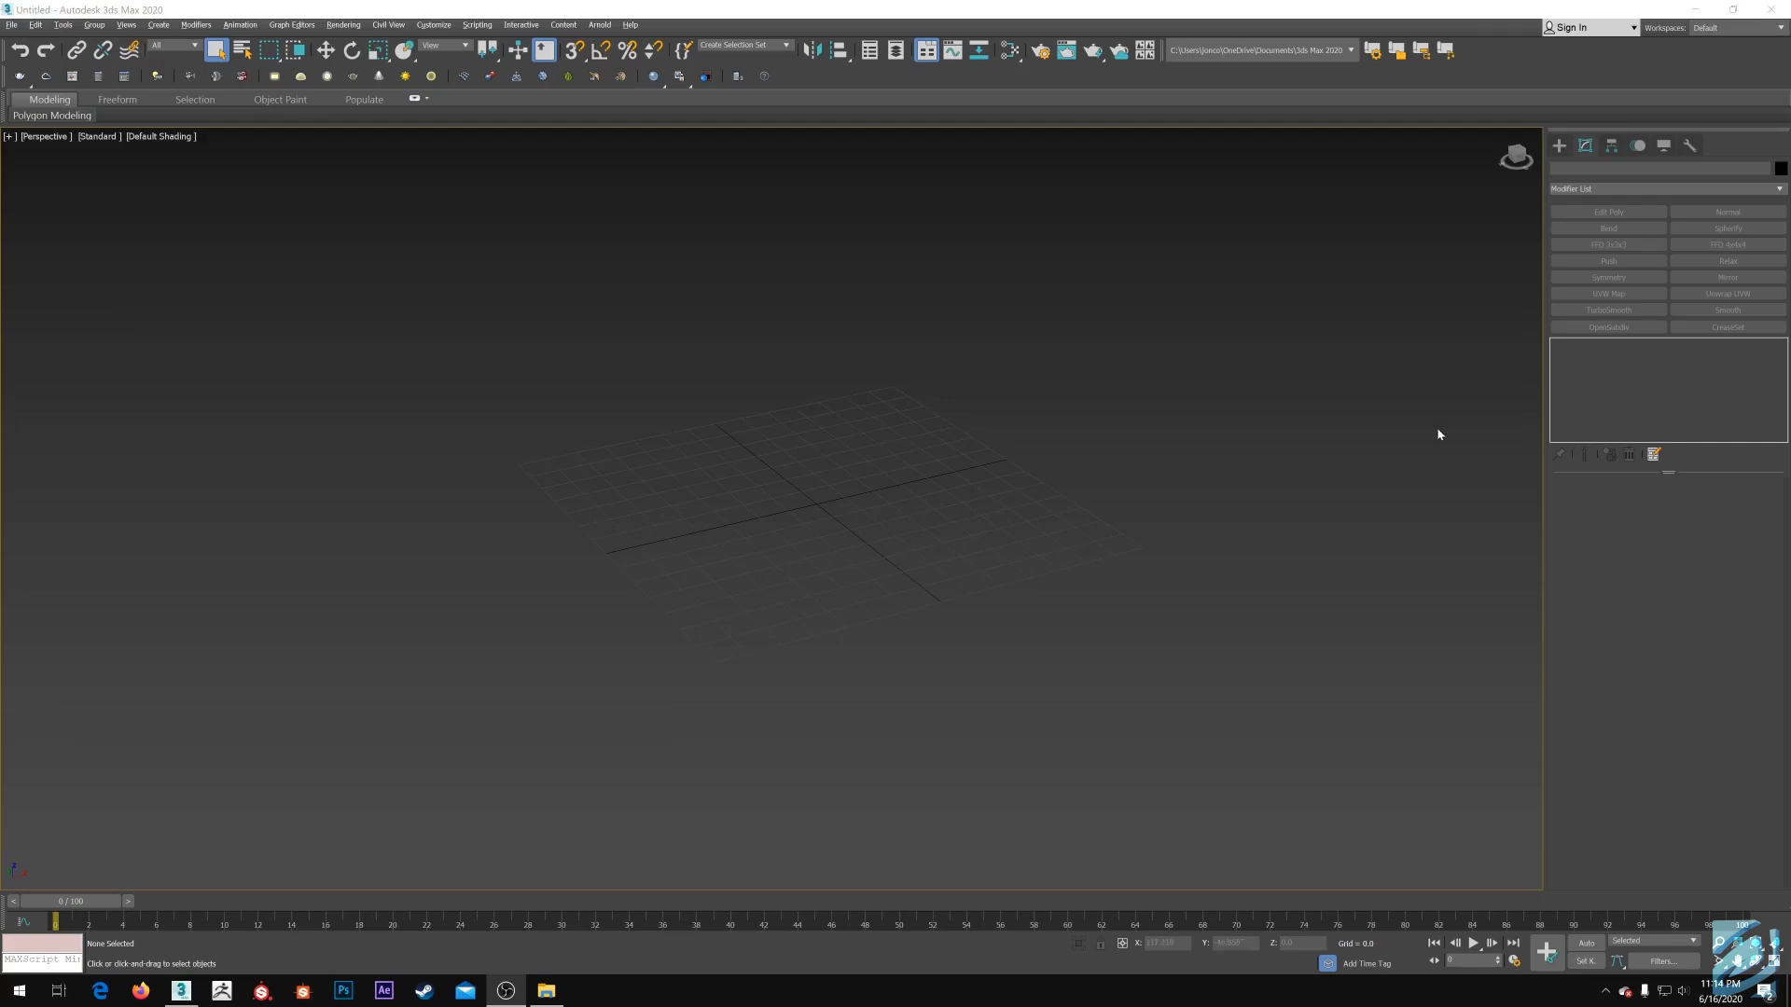
Draw a Plane primitive about 508 units long and 586 units wide in the Front view
{"action": "middle_click_drag", "start_coordinate": [975, 547], "coordinate": [939, 547], "text": "alt"}
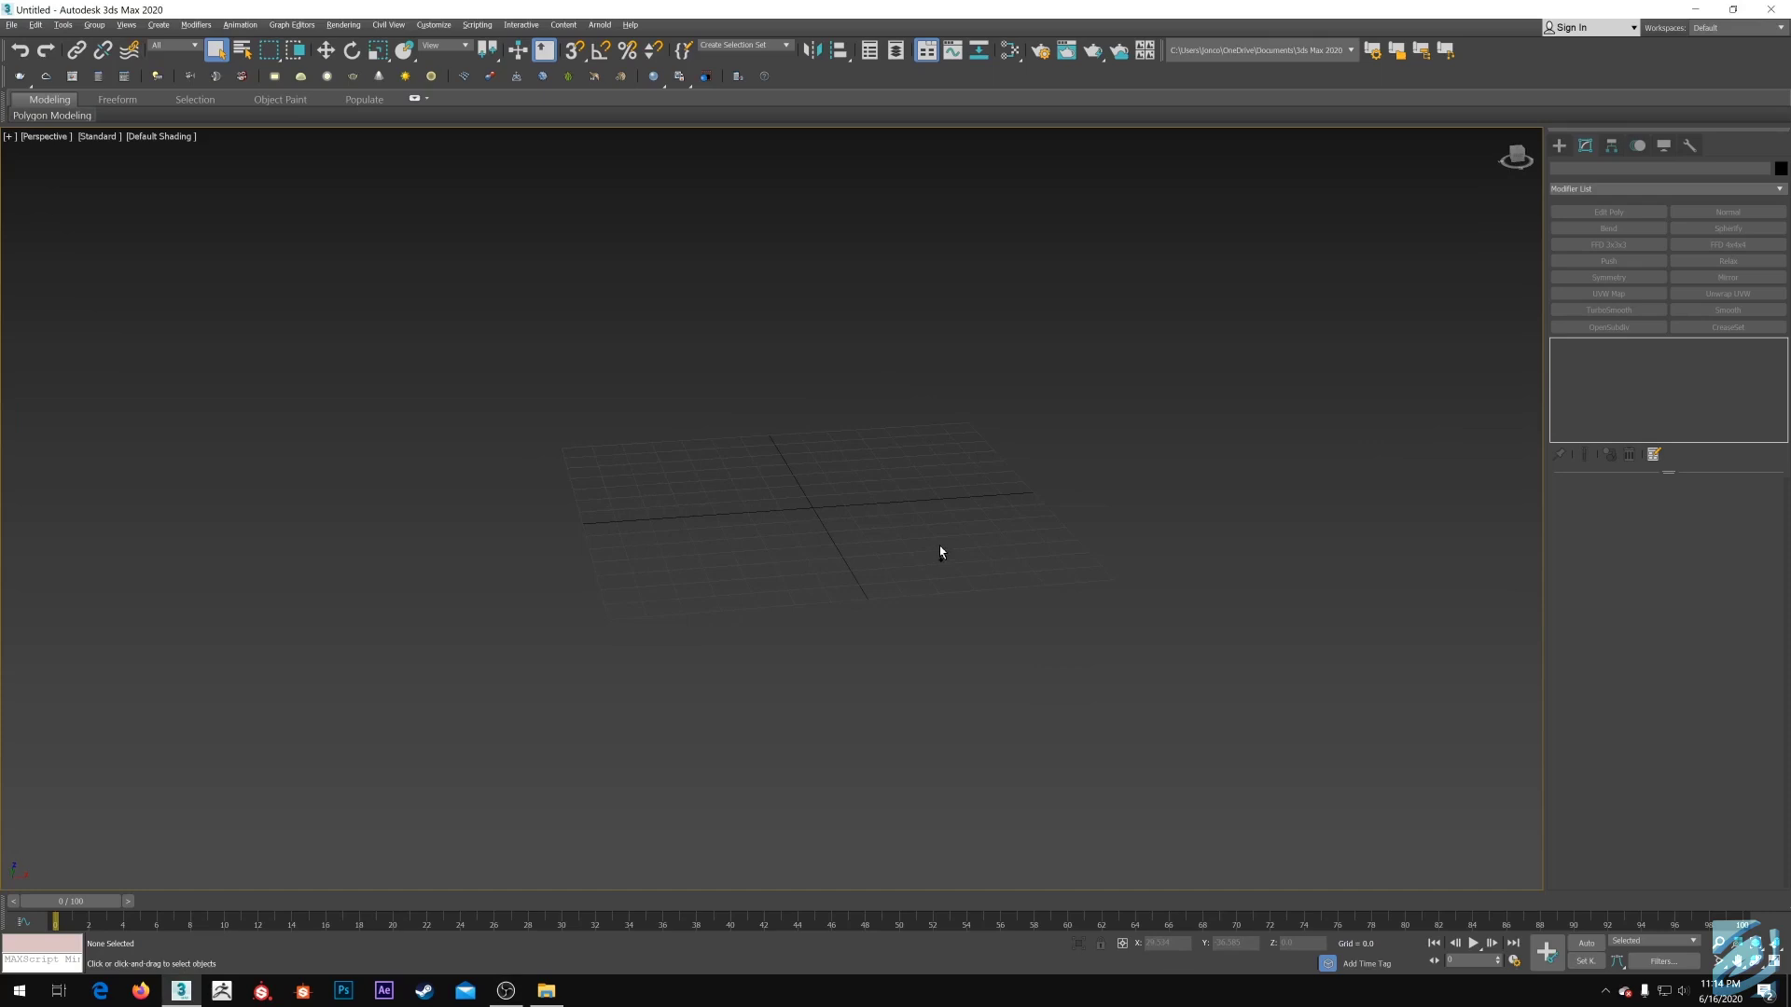
{"action": "middle_click_drag", "start_coordinate": [940, 552], "coordinate": [941, 561], "text": "alt"}
{"action": "middle_click_drag", "start_coordinate": [942, 556], "coordinate": [914, 544], "text": "alt"}
{"action": "key", "text": "f"}
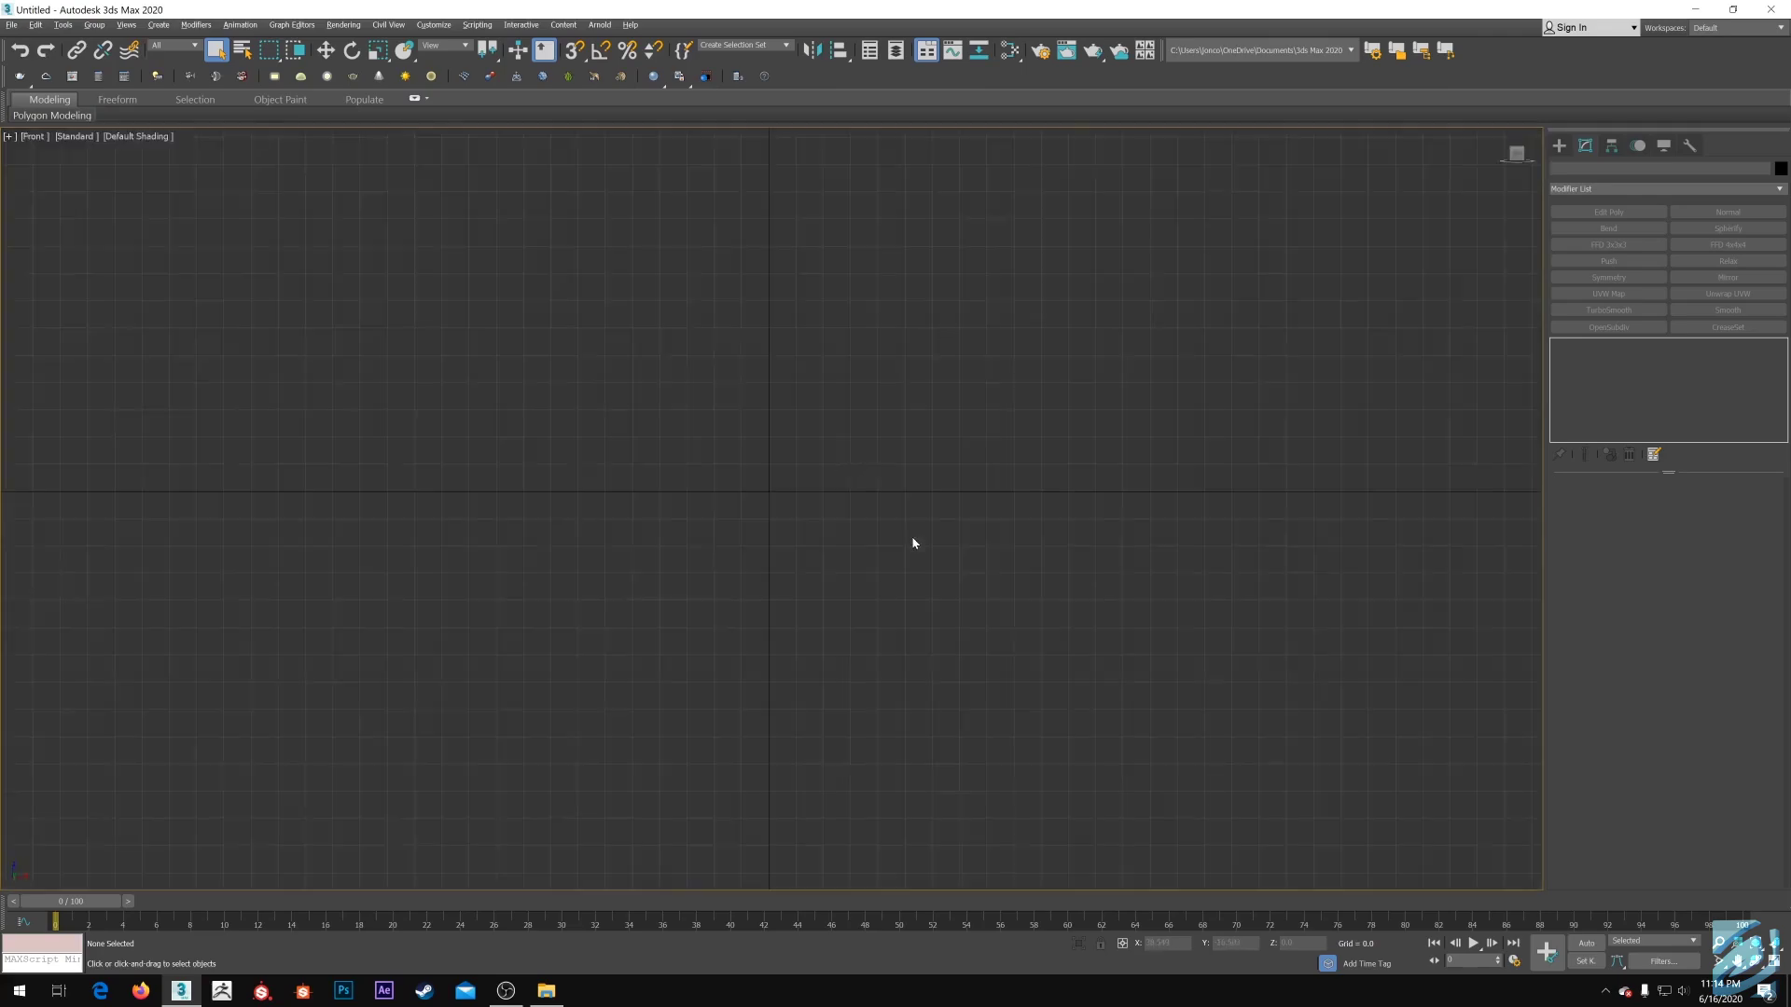
{"action": "scroll", "coordinate": [923, 477], "scroll_direction": "down", "scroll_amount": 5}
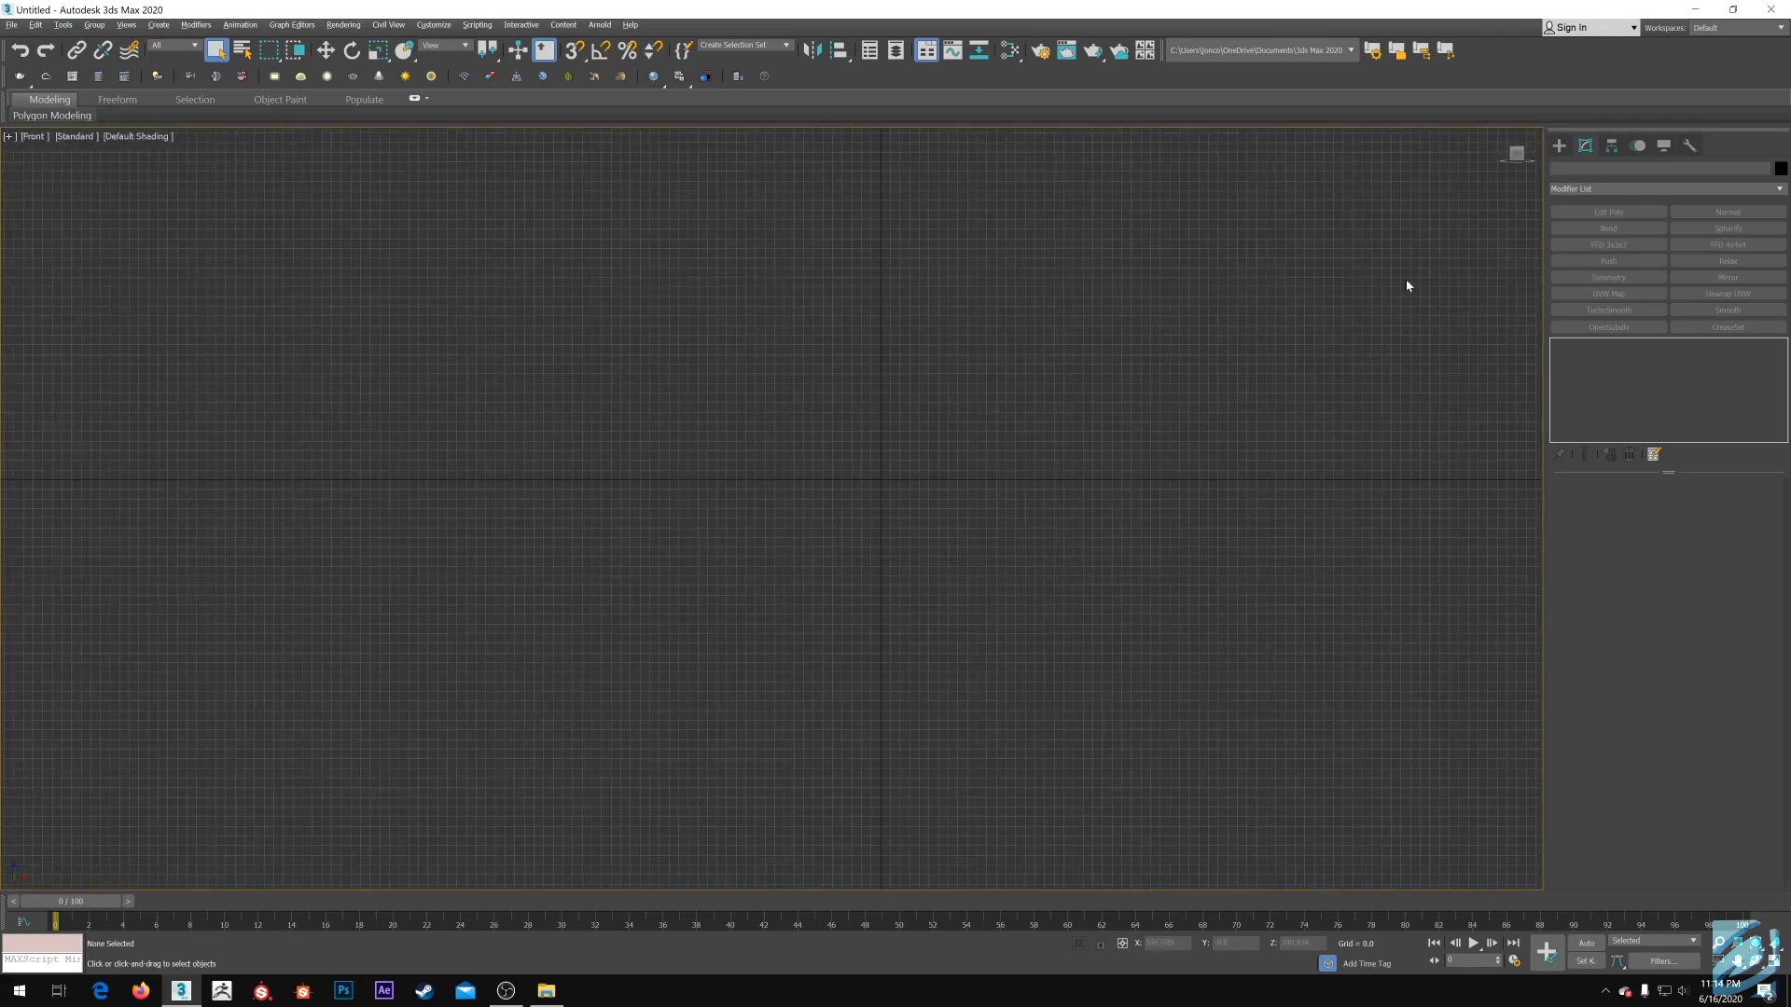
{"action": "left_click", "coordinate": [1560, 146]}
{"action": "left_click", "coordinate": [1690, 299]}
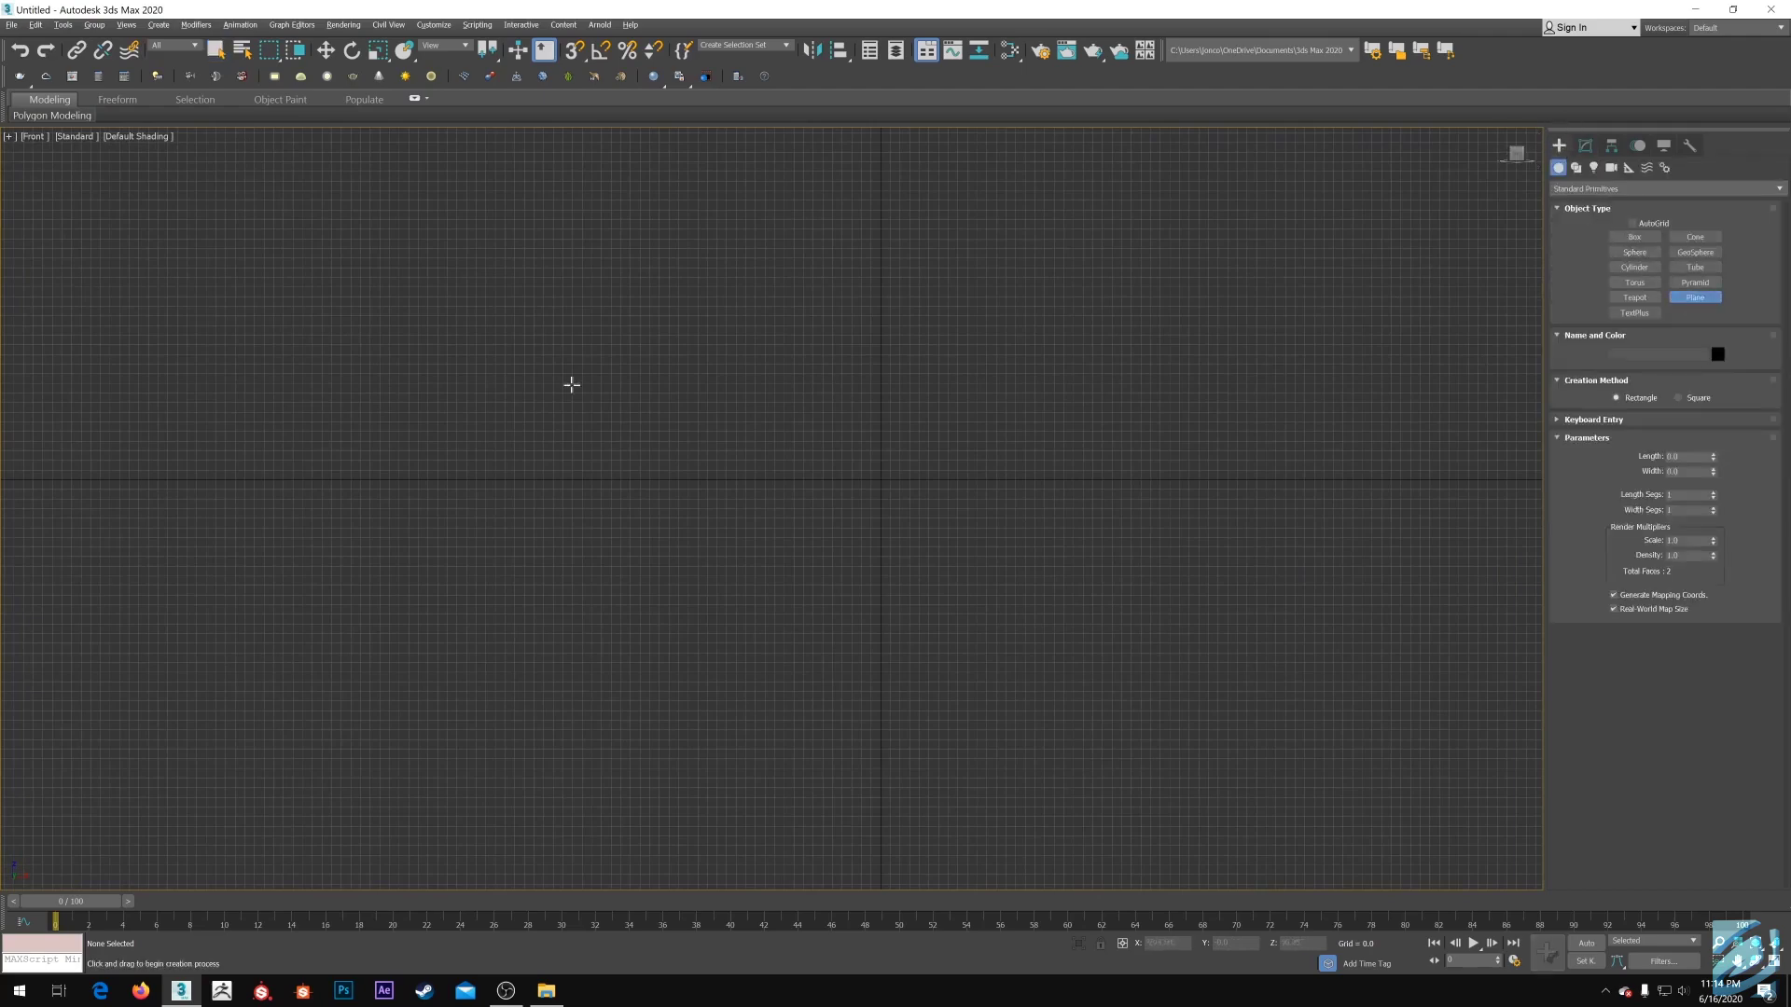
{"action": "left_click_drag", "start_coordinate": [640, 250], "coordinate": [1209, 743]}
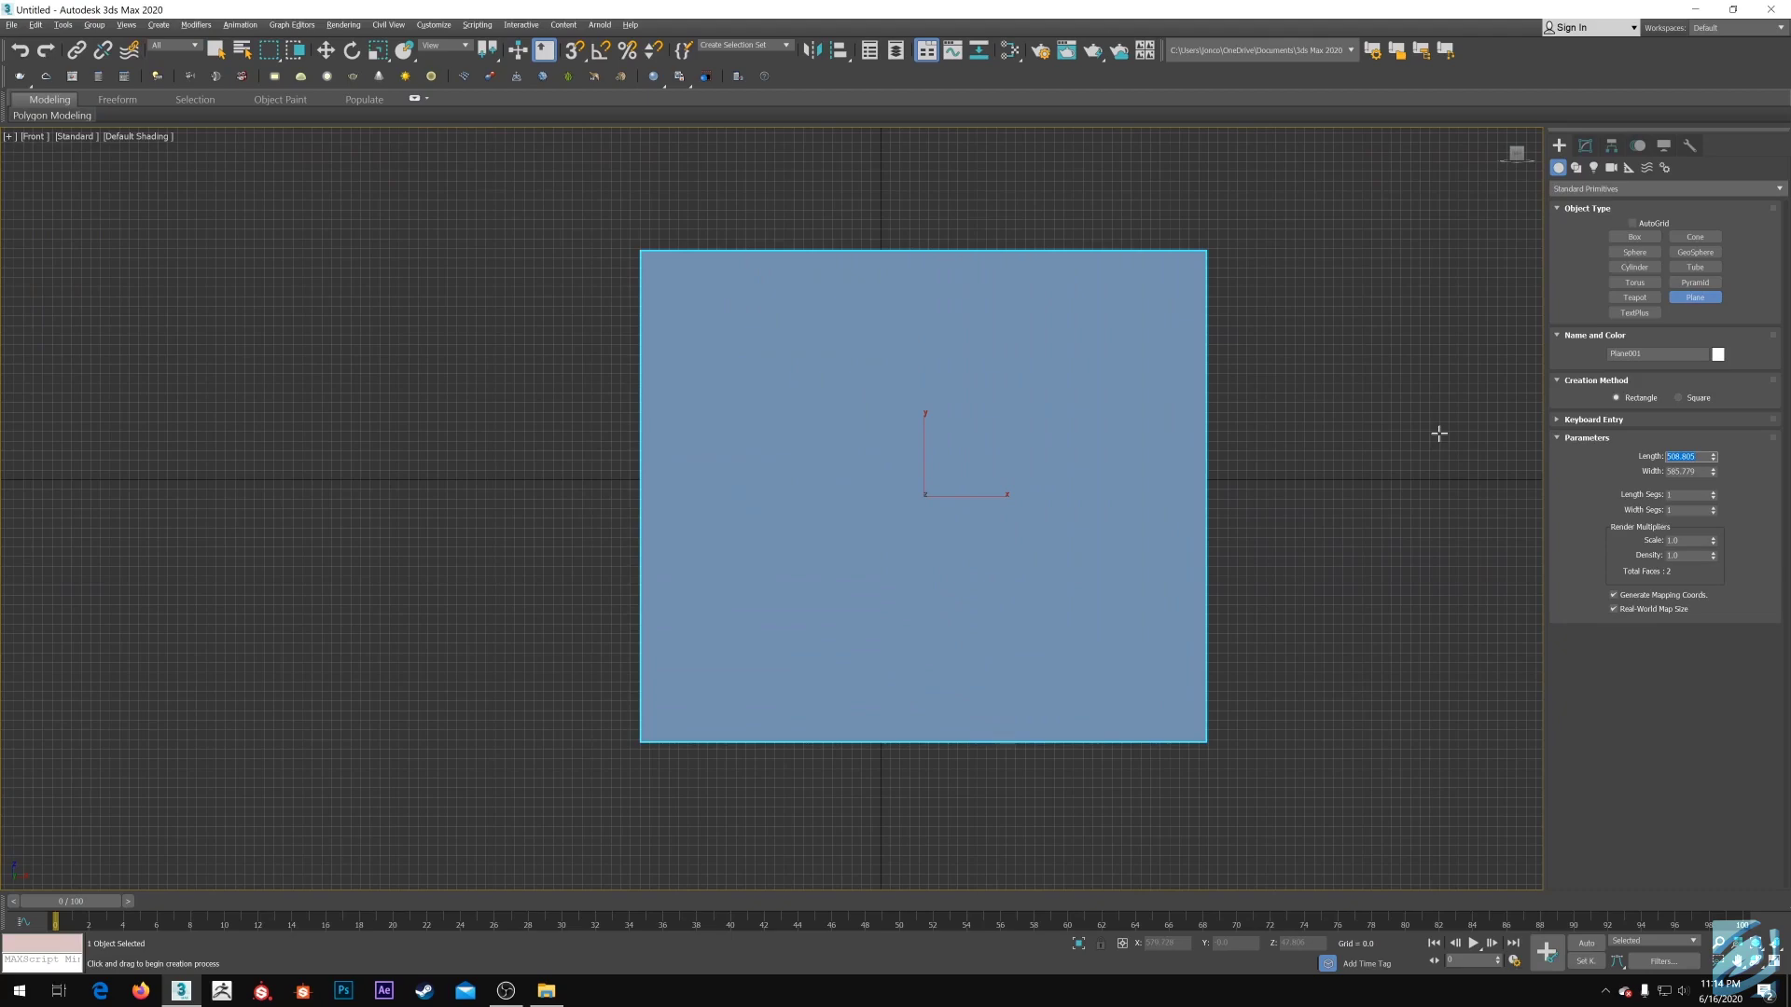
Set the plane's length and width to 100
{"action": "type", "text": "100"}
{"action": "key", "text": "Tab"}
{"action": "type", "text": "100"}
{"action": "key", "text": "Return"}
Move the plane to the world origin by resetting its position coordinates to 0
{"action": "key", "text": "w"}
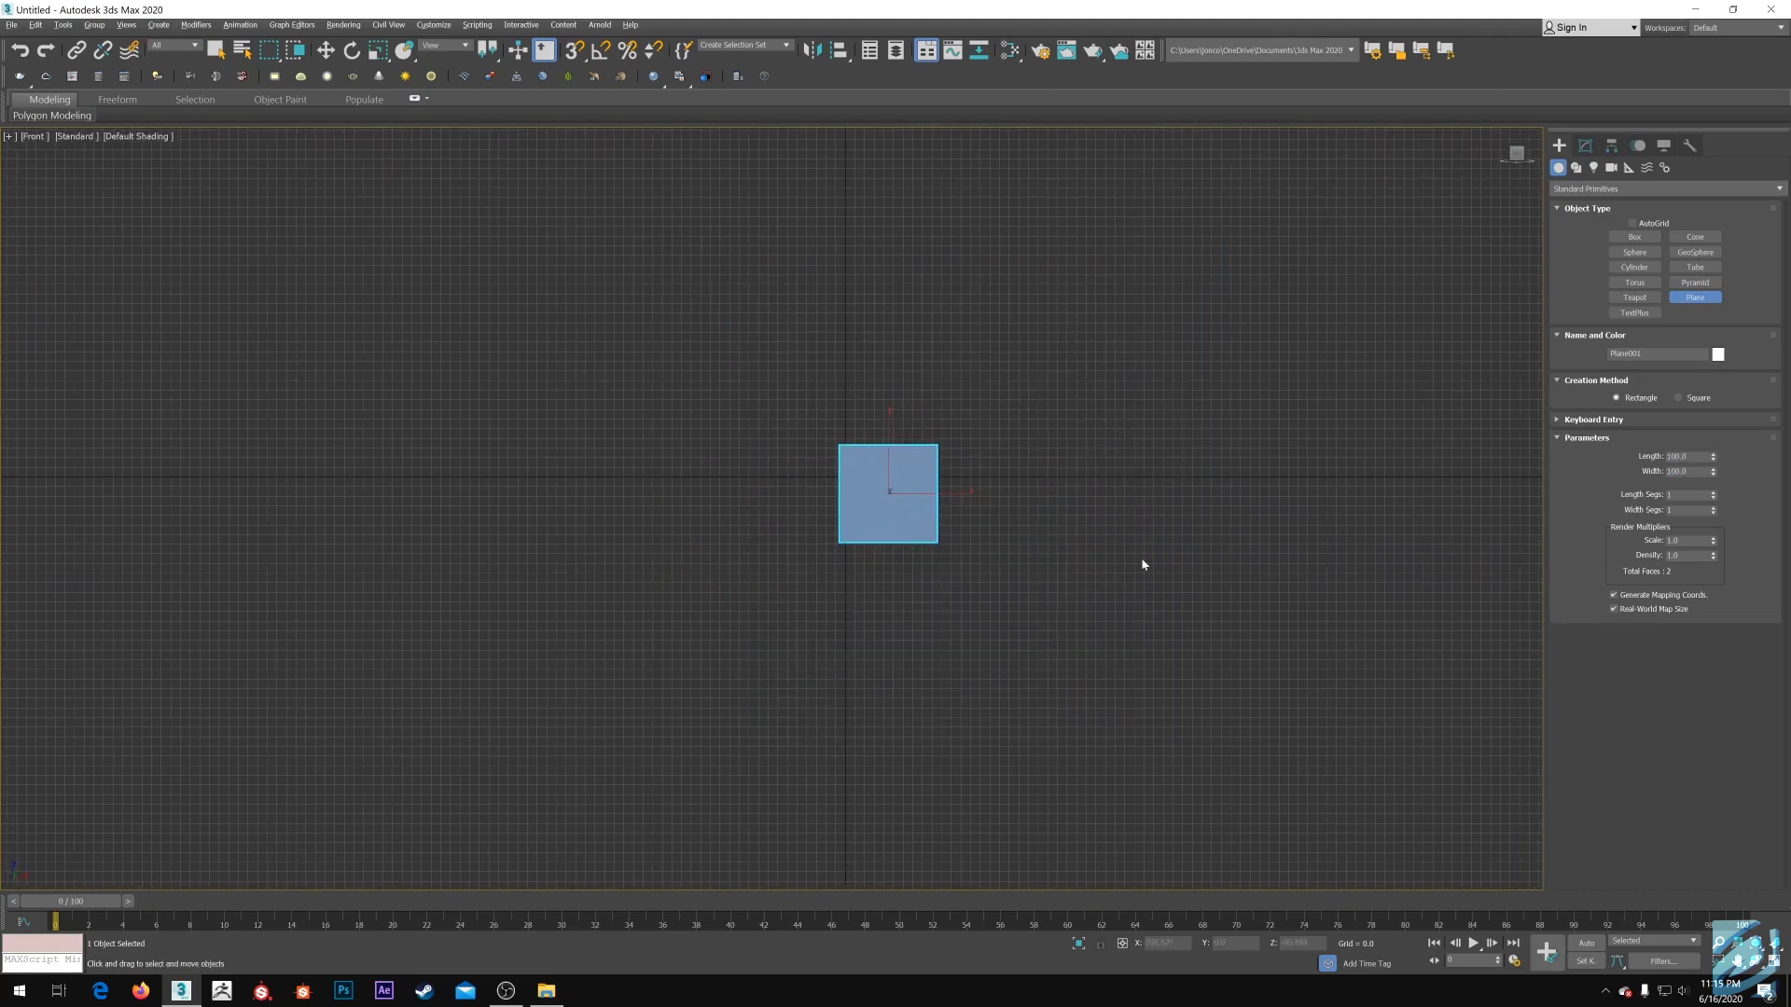
{"action": "right_click", "coordinate": [1197, 944]}
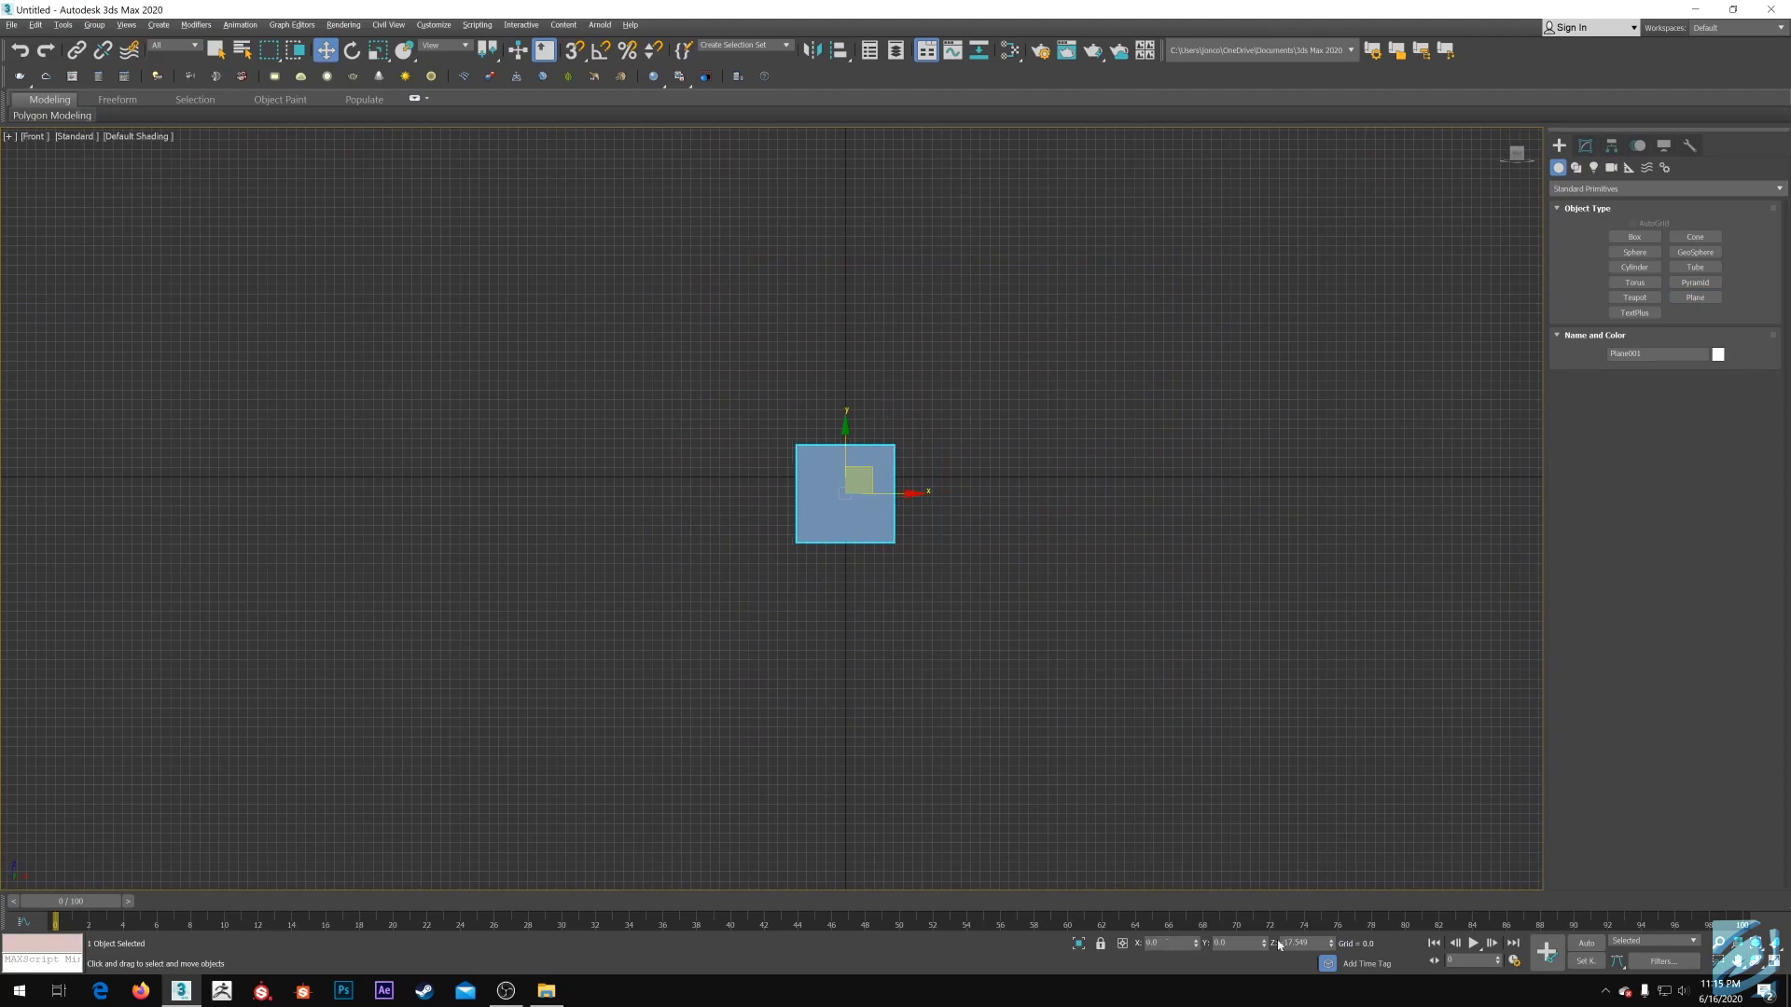
{"action": "right_click", "coordinate": [1331, 944]}
{"action": "middle_click_drag", "start_coordinate": [978, 549], "coordinate": [879, 572]}
{"action": "scroll", "coordinate": [816, 522], "scroll_direction": "up", "scroll_amount": 6}
{"action": "middle_click_drag", "start_coordinate": [819, 518], "coordinate": [1025, 466]}
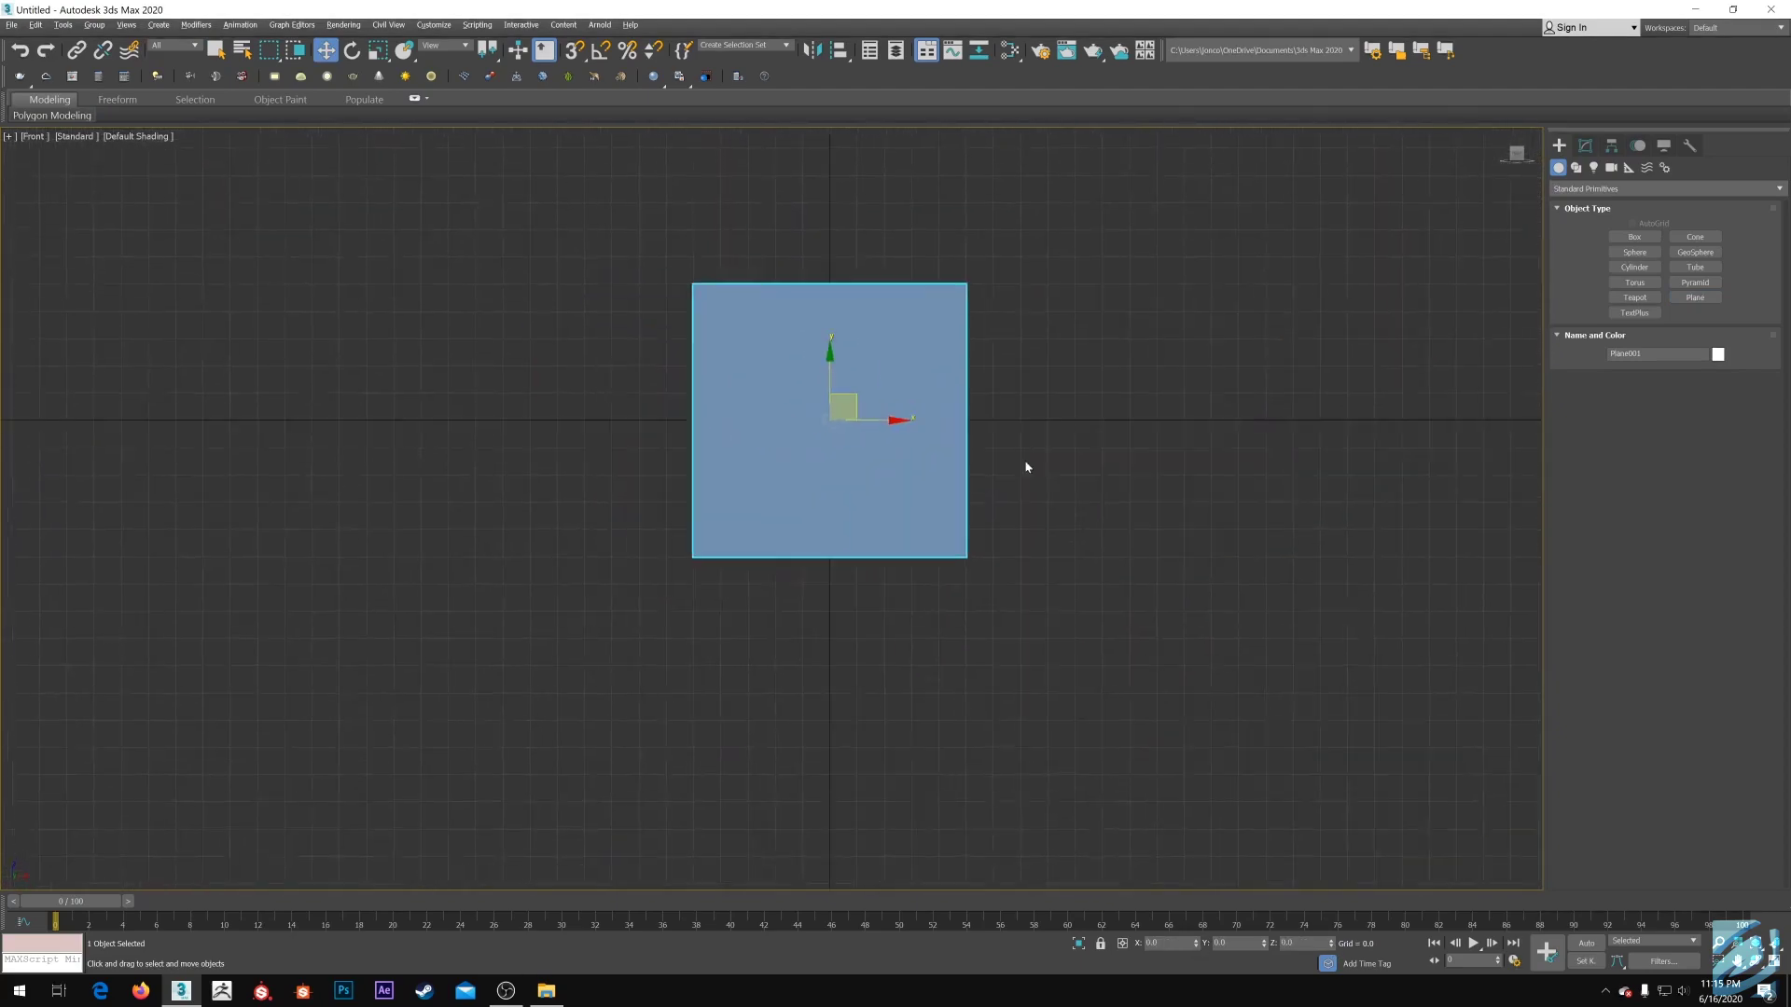
{"action": "scroll", "coordinate": [1025, 464], "scroll_direction": "down", "scroll_amount": 3}
{"action": "scroll", "coordinate": [1025, 464], "scroll_direction": "up", "scroll_amount": 2}
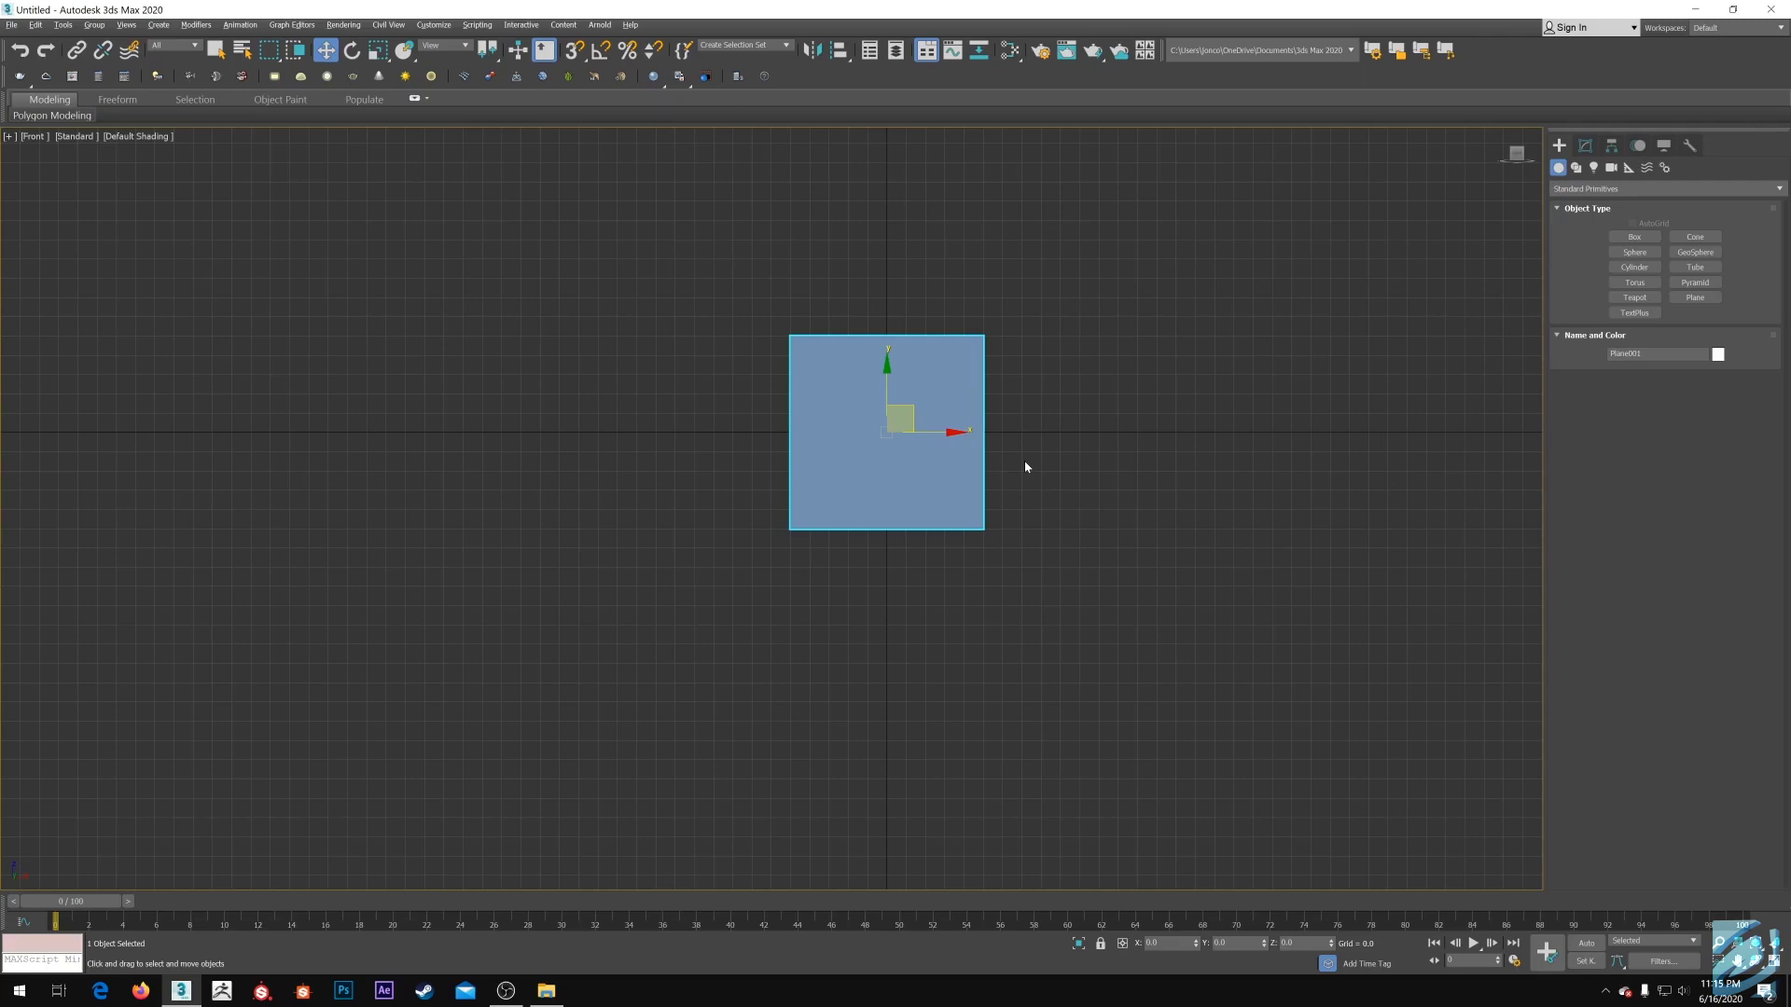
{"action": "middle_click_drag", "start_coordinate": [839, 516], "coordinate": [690, 539]}
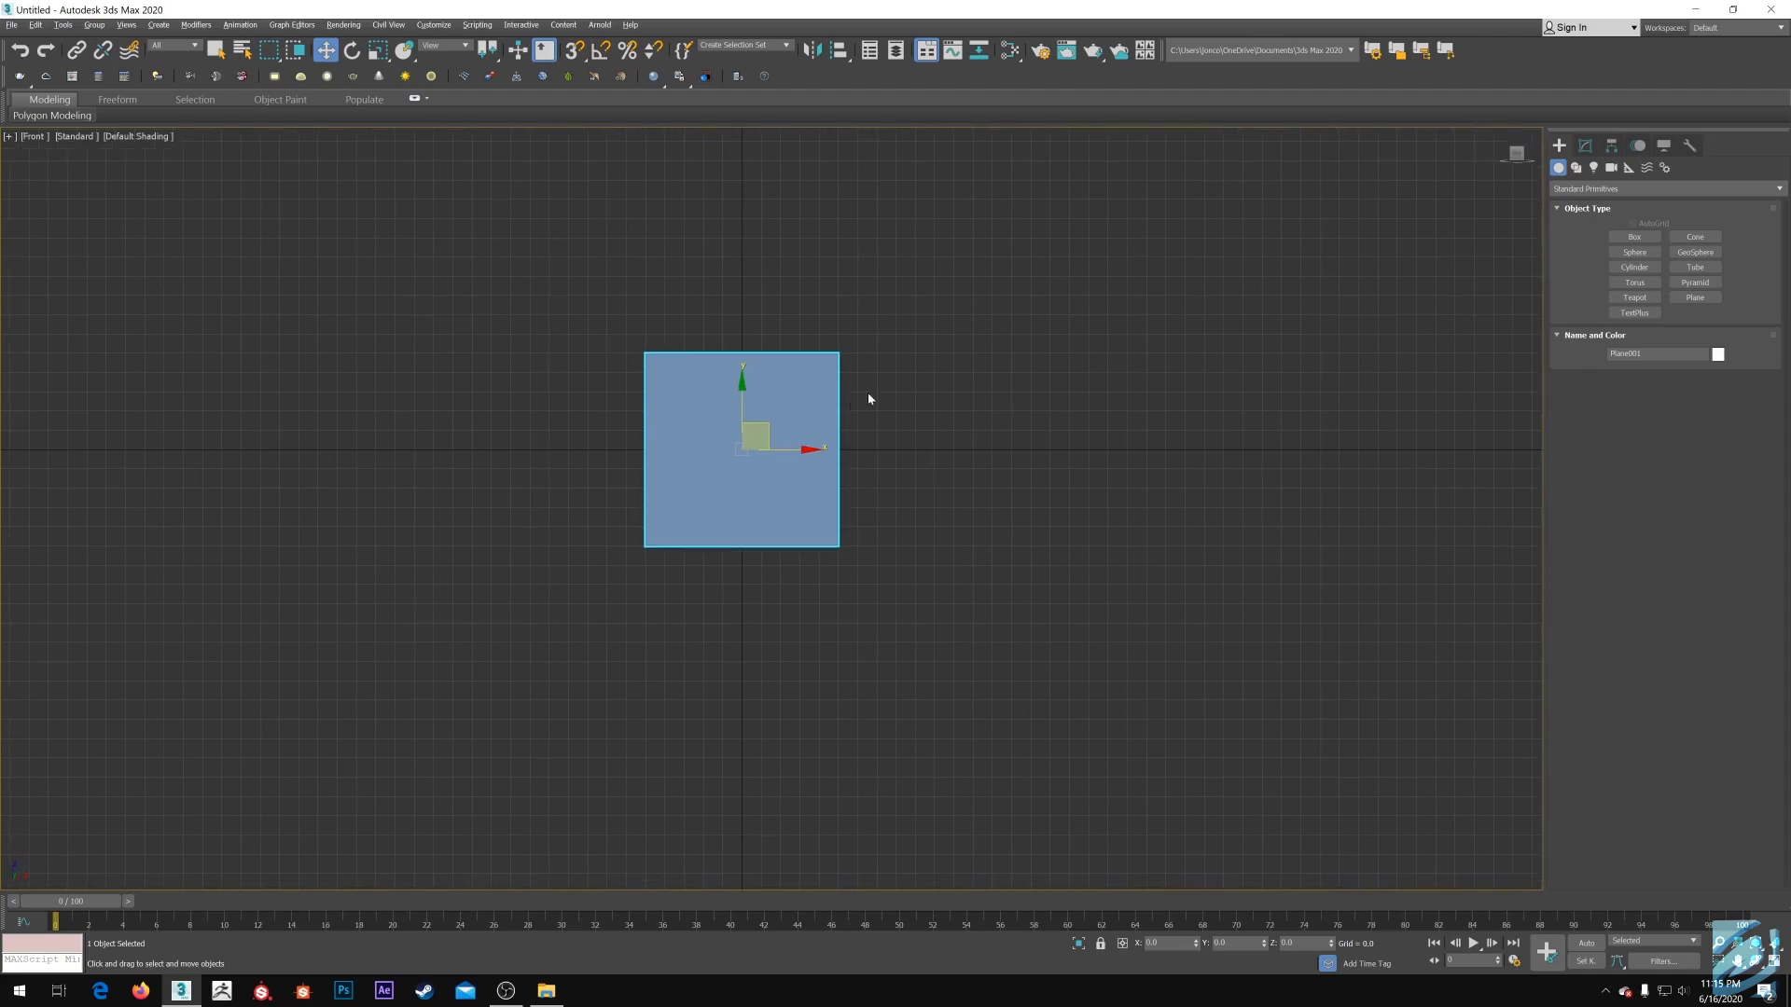
{"action": "middle_click_drag", "start_coordinate": [914, 413], "coordinate": [964, 400]}
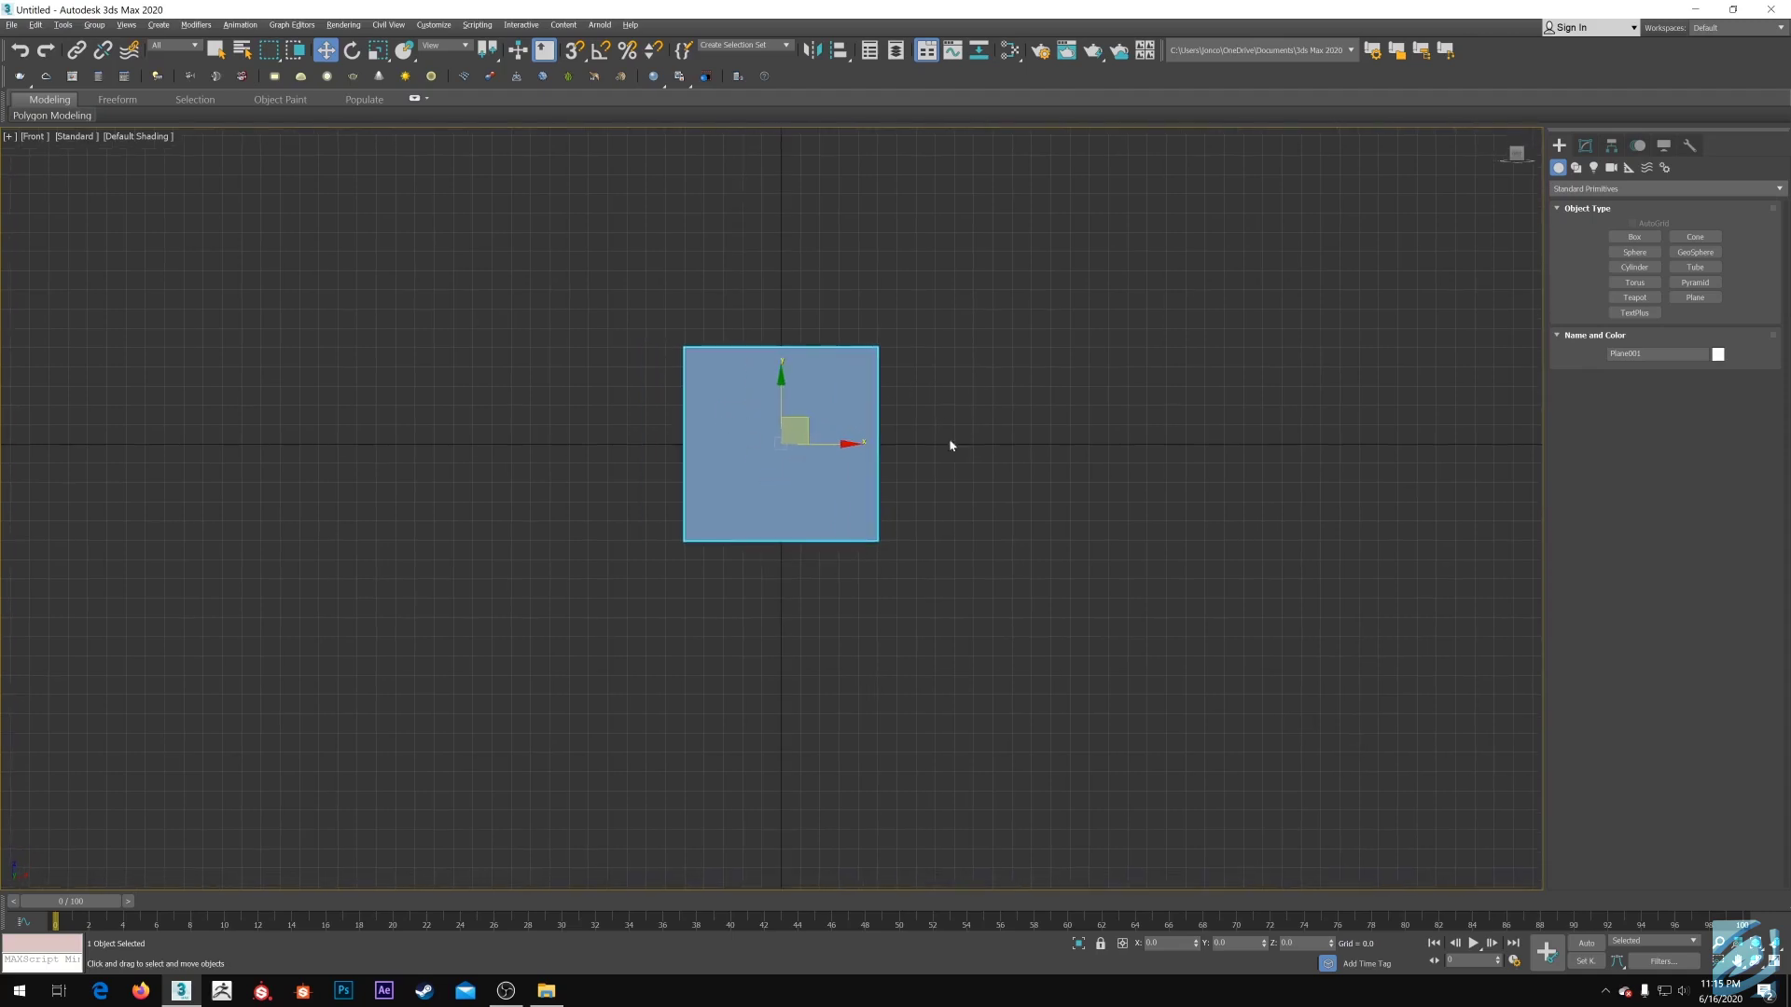
{"action": "middle_click_drag", "start_coordinate": [1173, 406], "coordinate": [1137, 410]}
Open the Slate Material Editor and delete the existing Standard material together with its two bitmap nodes
{"action": "left_click", "coordinate": [1584, 146]}
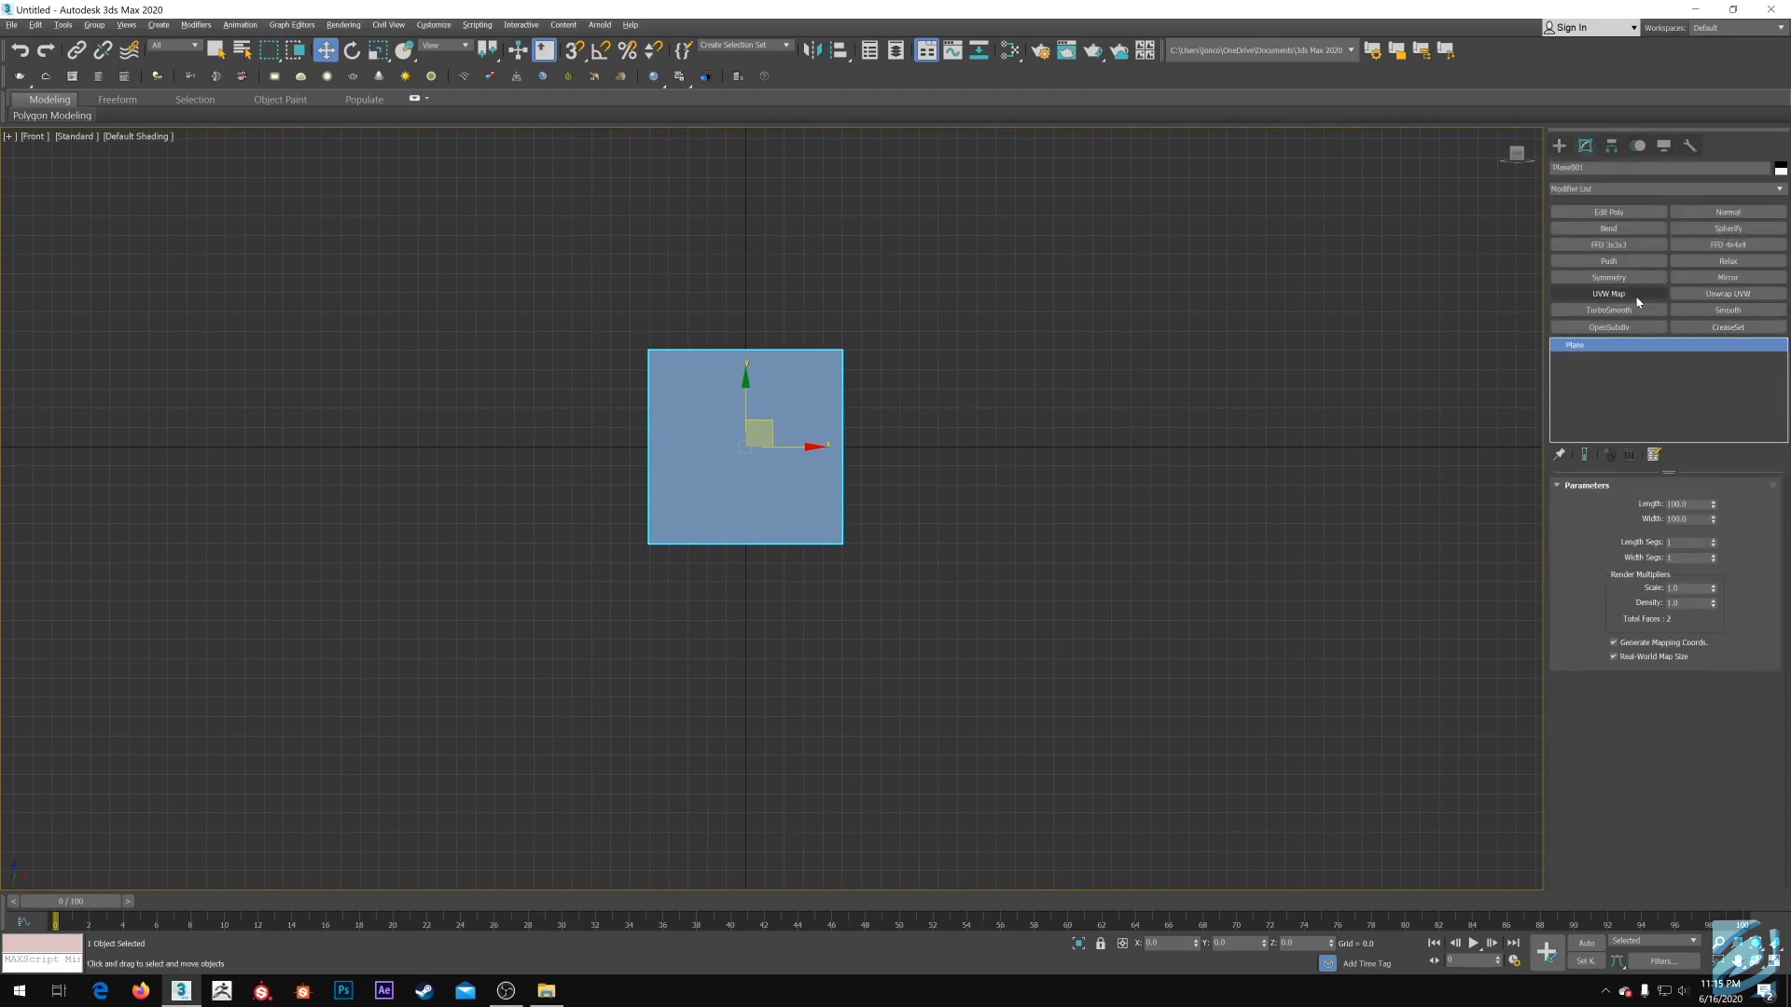
{"action": "middle_click_drag", "start_coordinate": [1031, 409], "coordinate": [1029, 402]}
{"action": "key", "text": "m"}
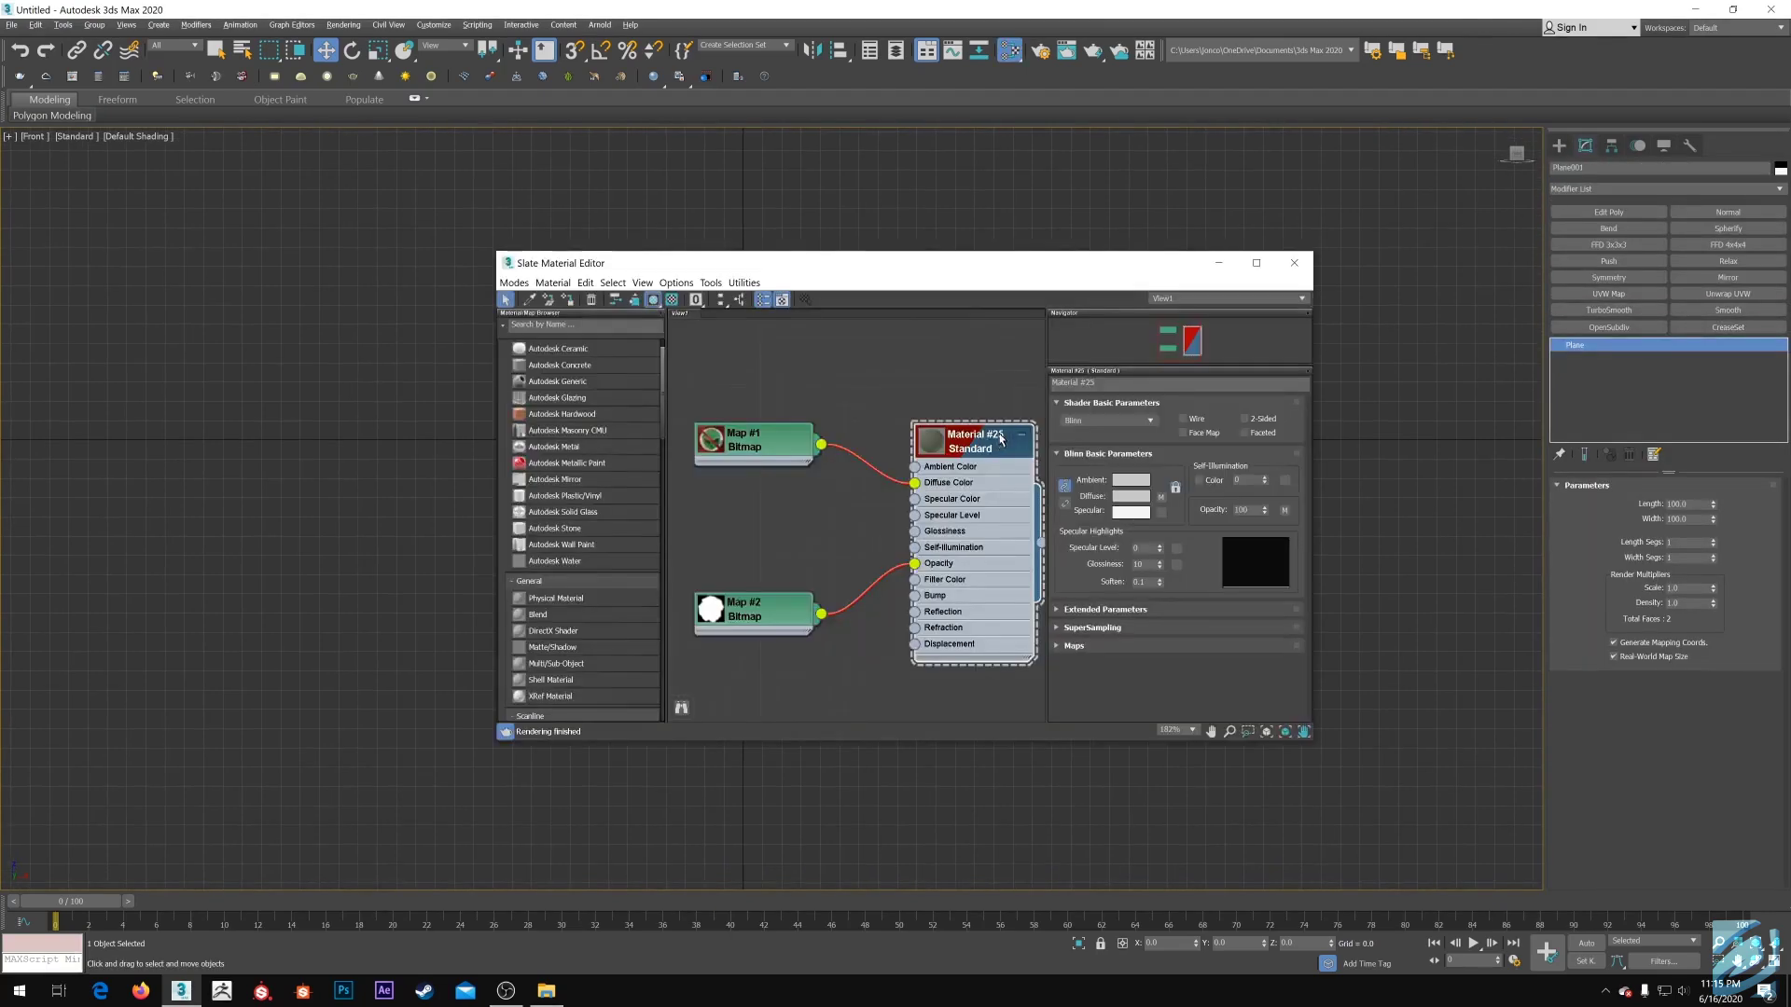
{"action": "left_click_drag", "start_coordinate": [884, 592], "coordinate": [996, 681]}
{"action": "key", "text": "Delete"}
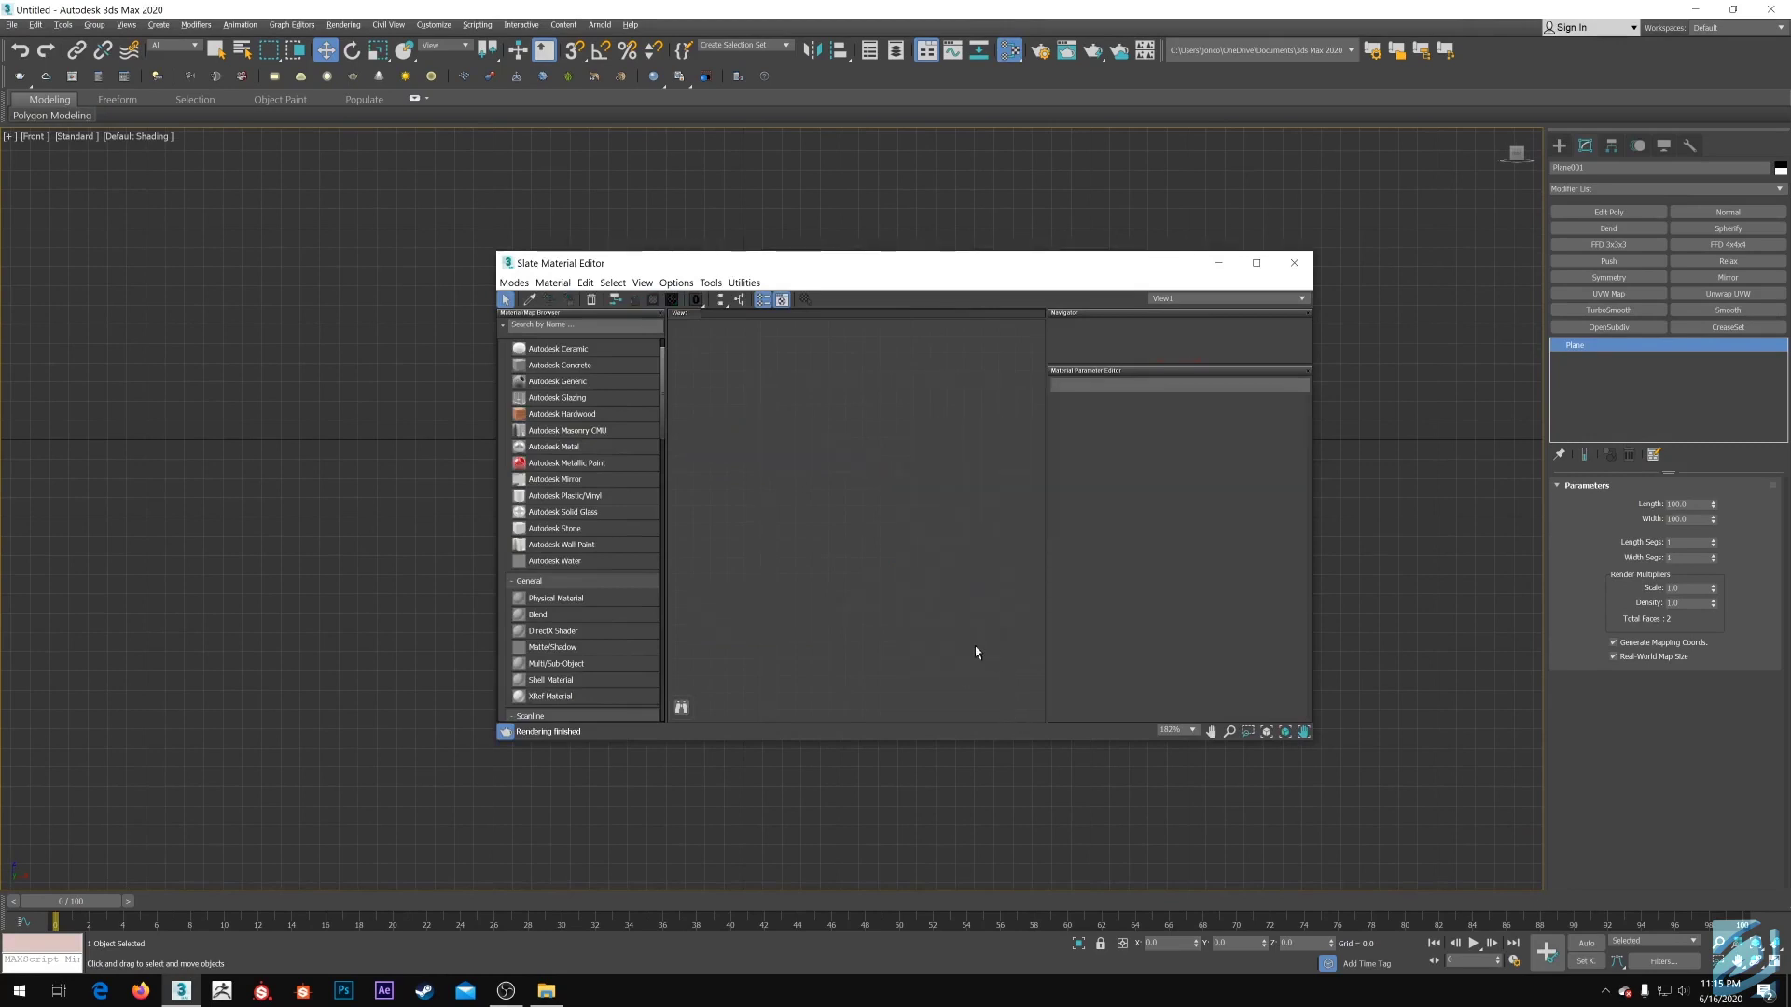
Add a new Scanline Standard material node to the Slate Material Editor's view
{"action": "scroll", "coordinate": [597, 640], "scroll_direction": "down", "scroll_amount": 3}
{"action": "left_click", "coordinate": [579, 601]}
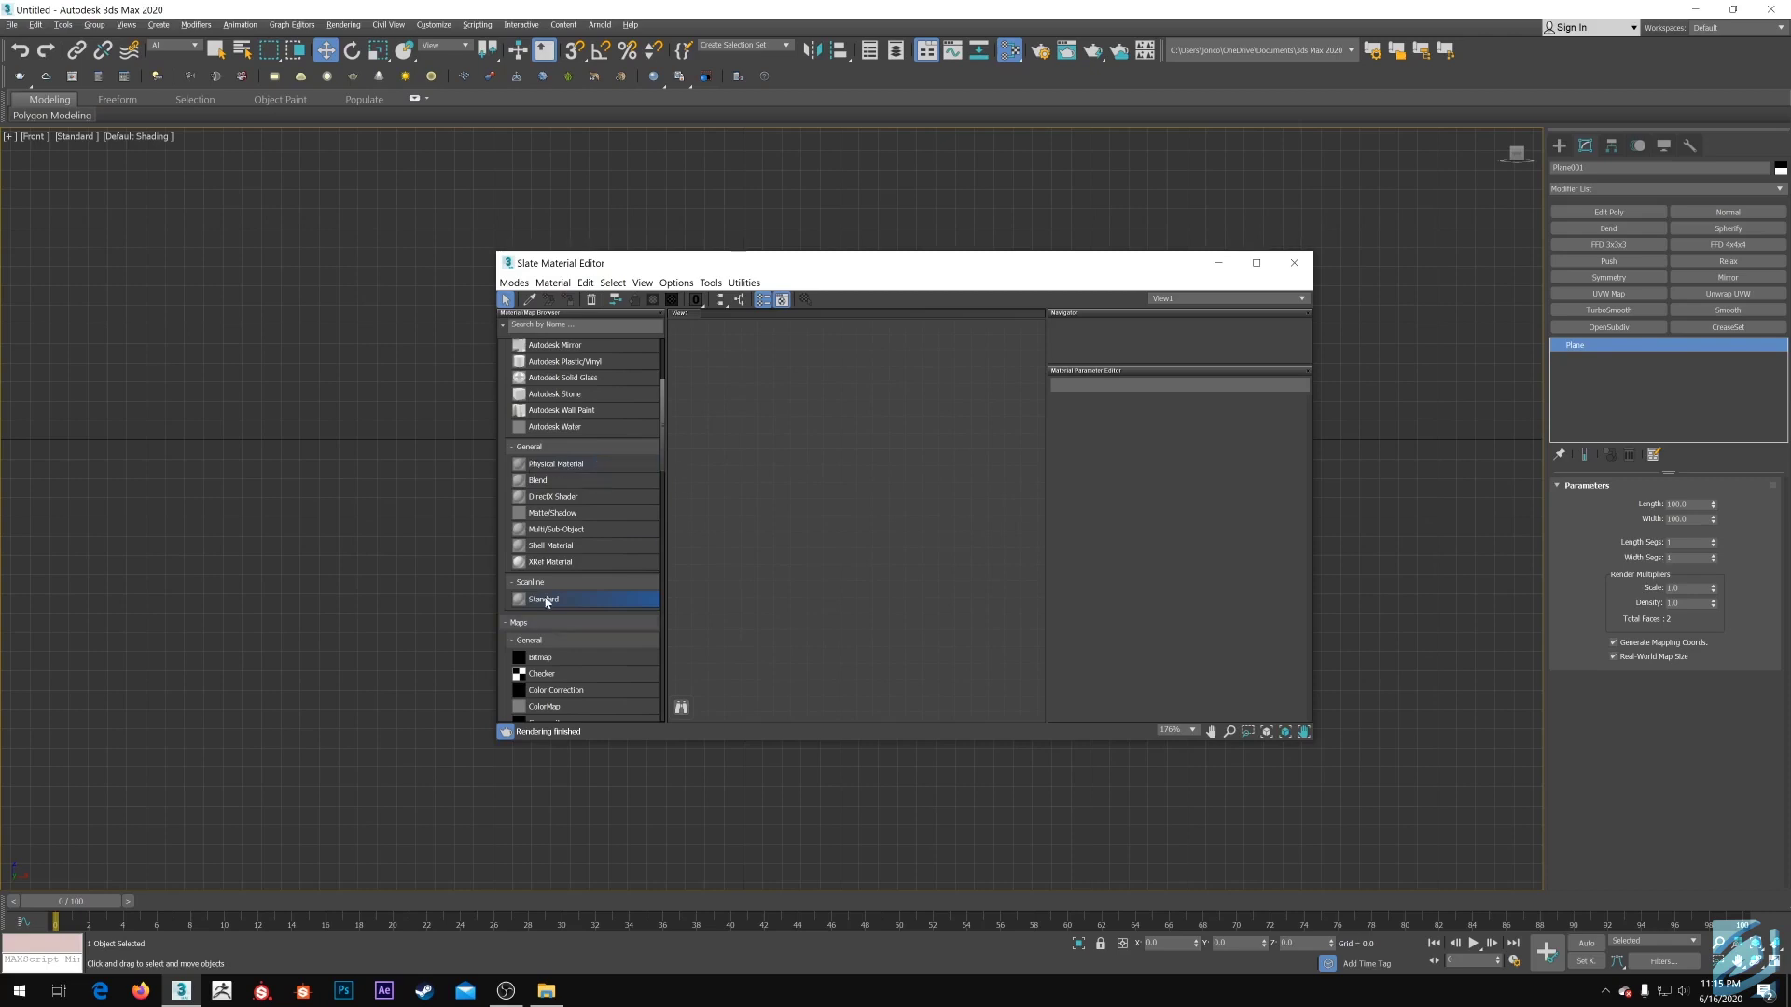
{"action": "left_click_drag", "start_coordinate": [558, 605], "coordinate": [935, 442]}
{"action": "left_click_drag", "start_coordinate": [962, 266], "coordinate": [937, 221]}
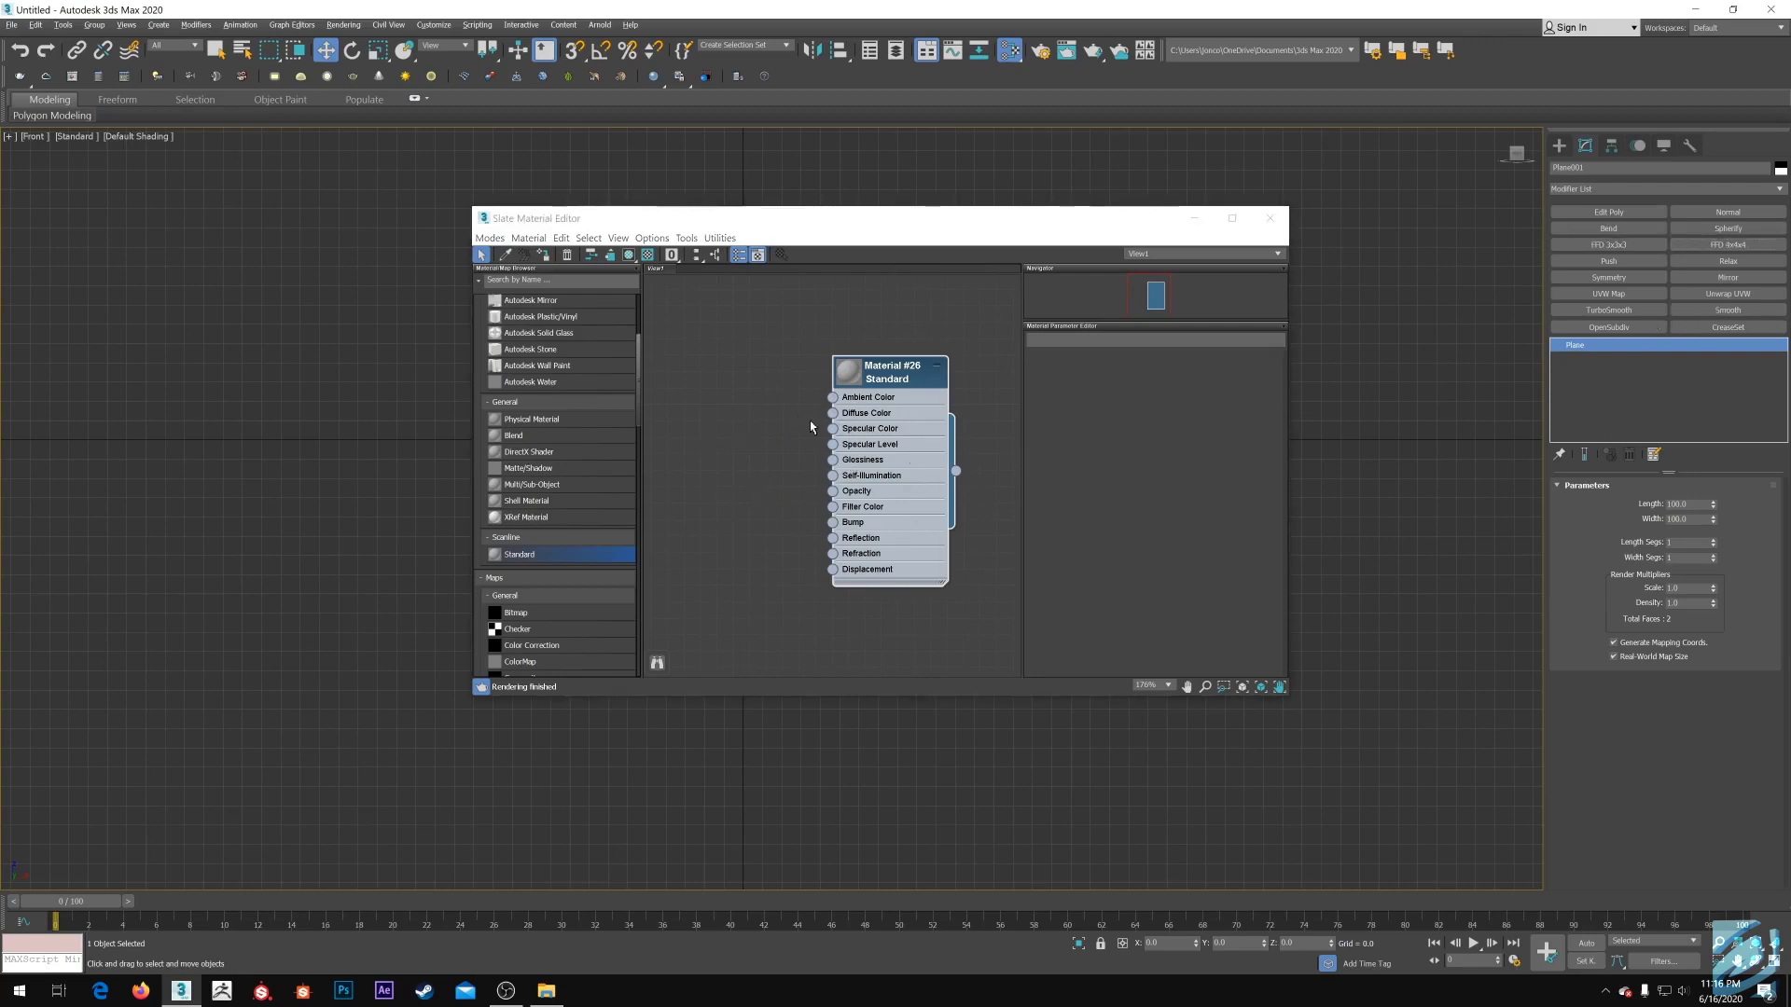
Switch to the desktop and examine the Alien_Sticker_DIFF.png and Alien_Sticker_ALPHA.png images in Photos
{"action": "left_click", "coordinate": [1690, 9]}
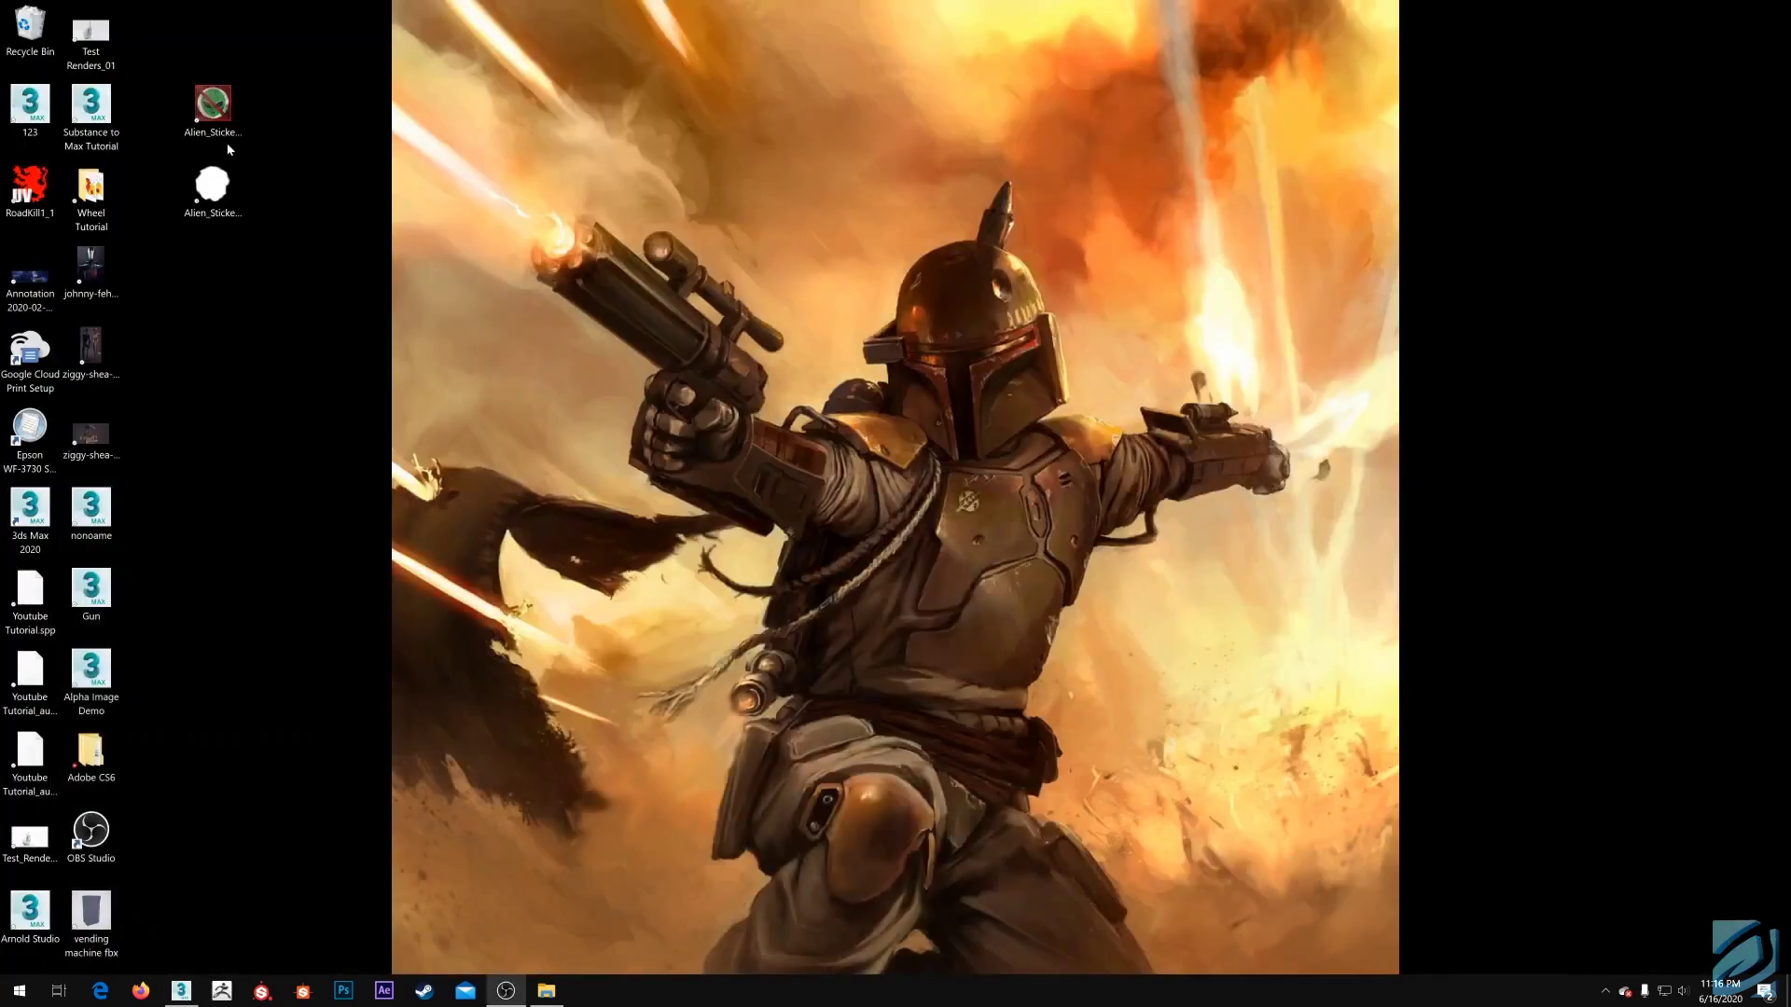
{"action": "double_click", "coordinate": [213, 105]}
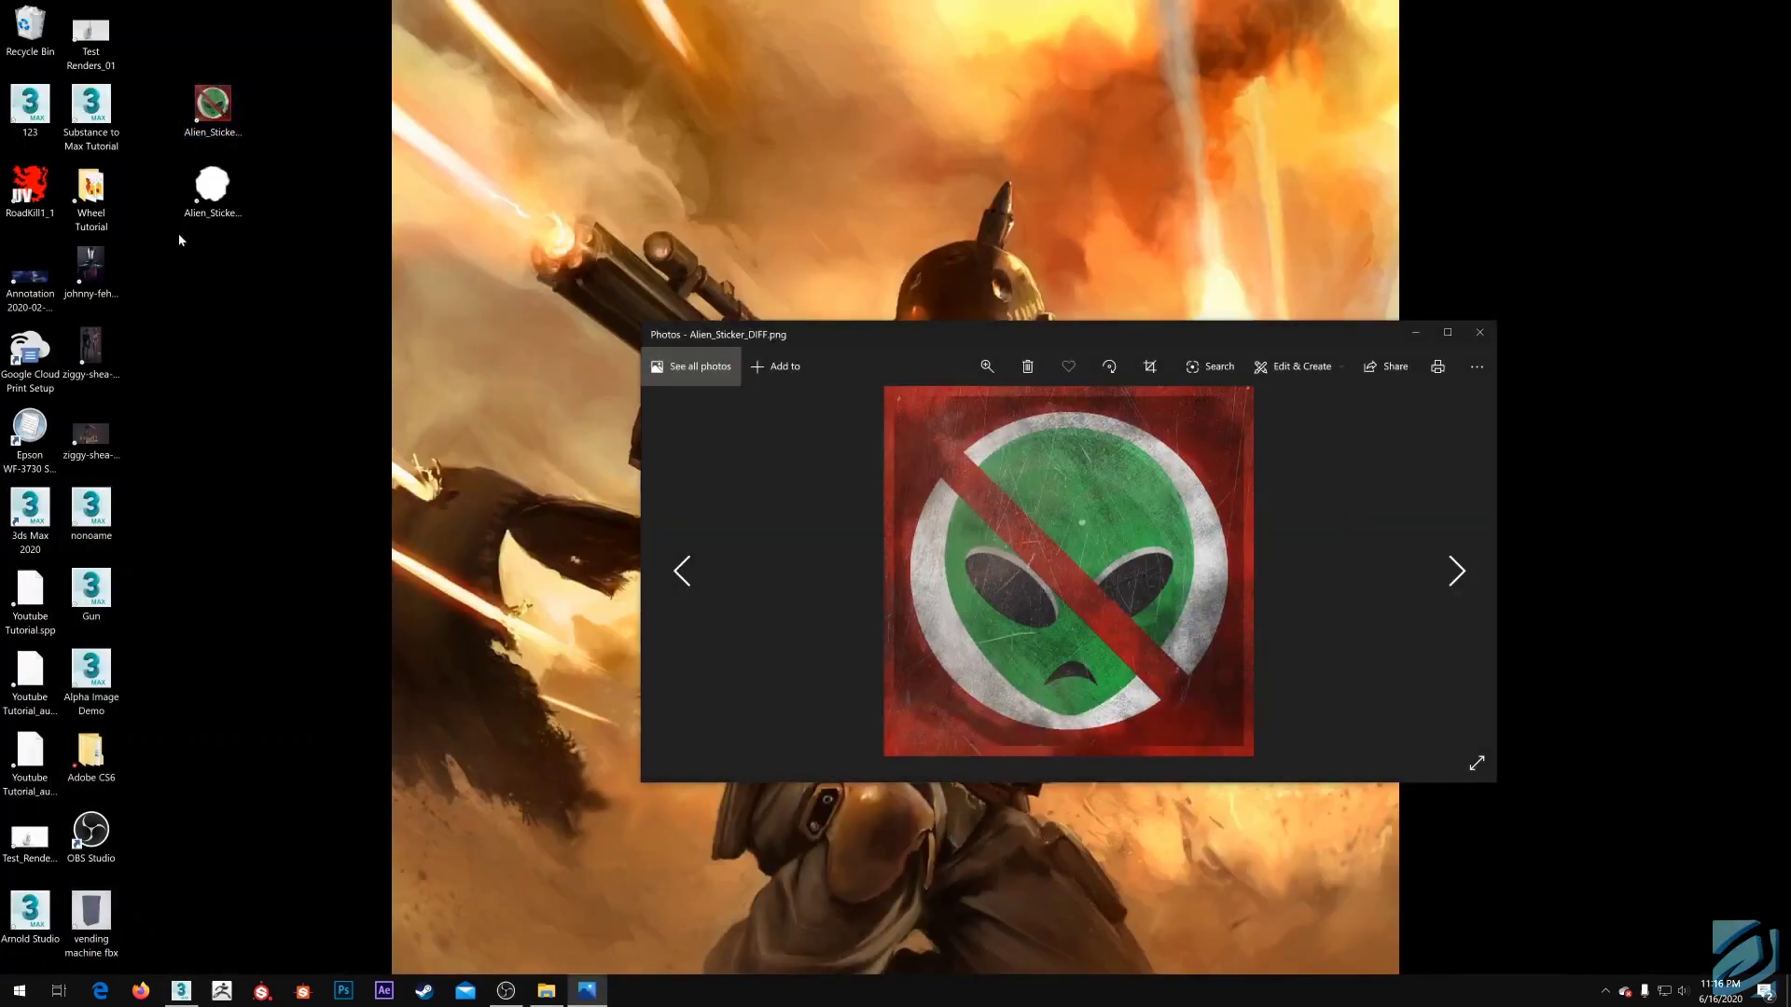
{"action": "double_click", "coordinate": [212, 186]}
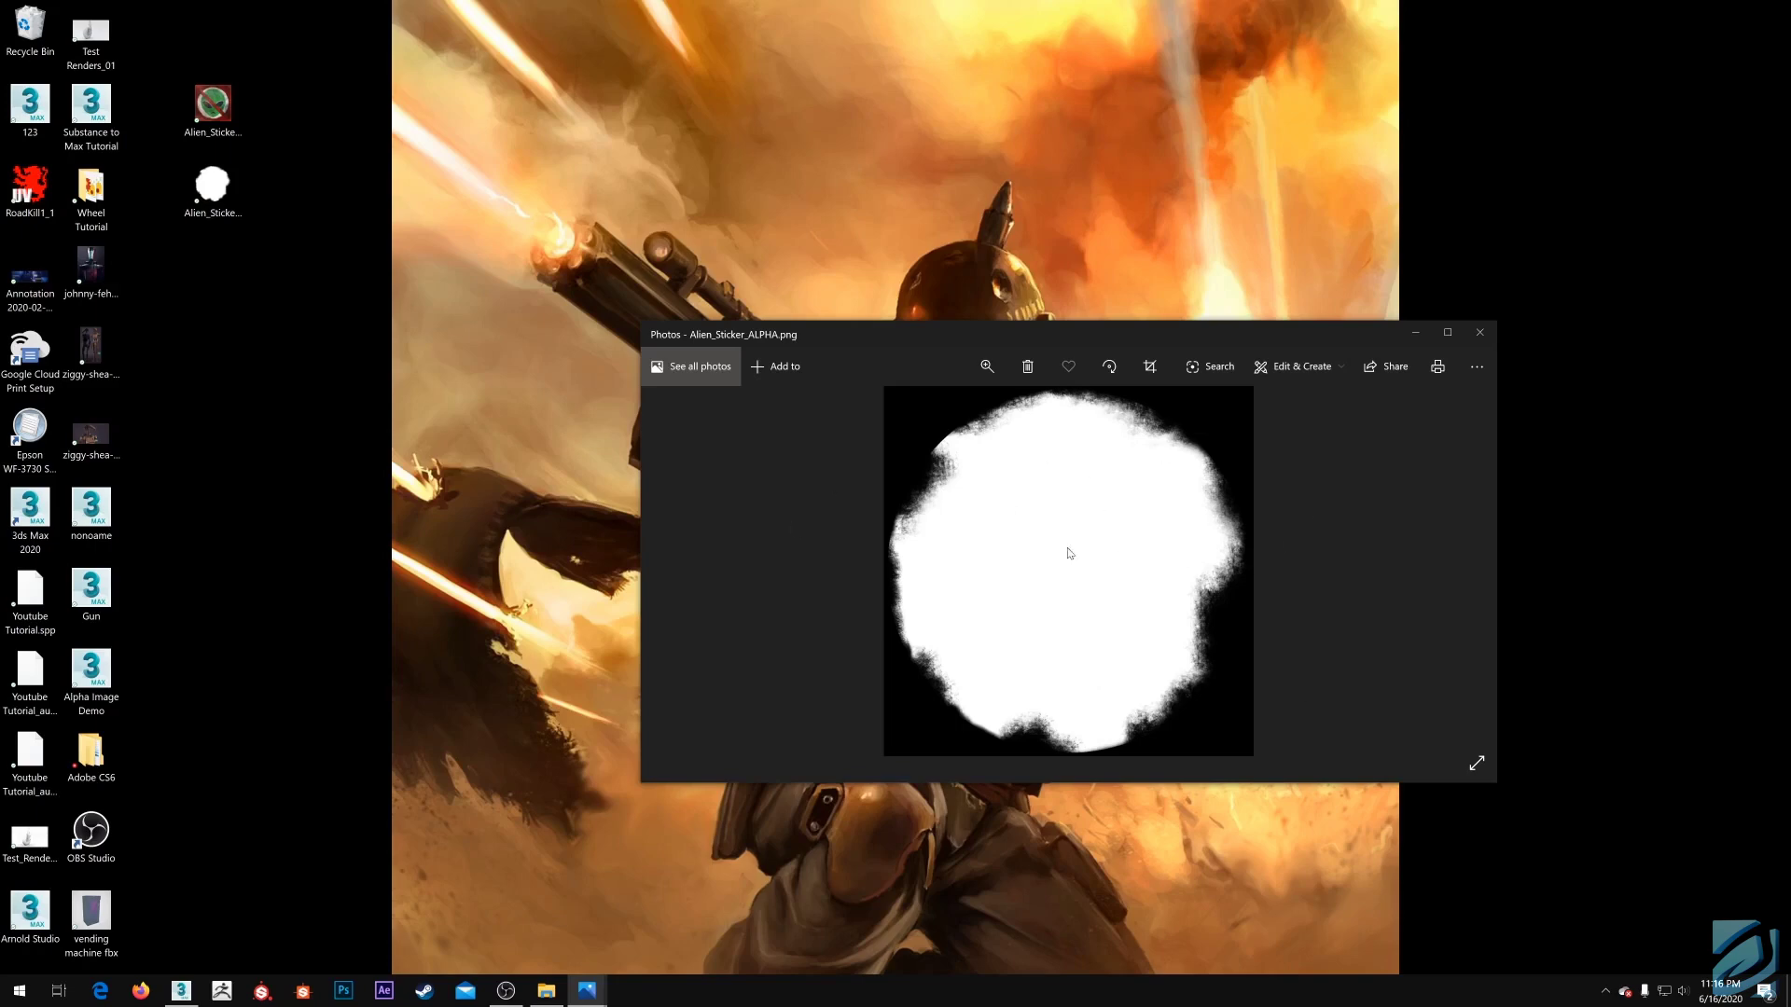
{"action": "left_click", "coordinate": [1480, 333]}
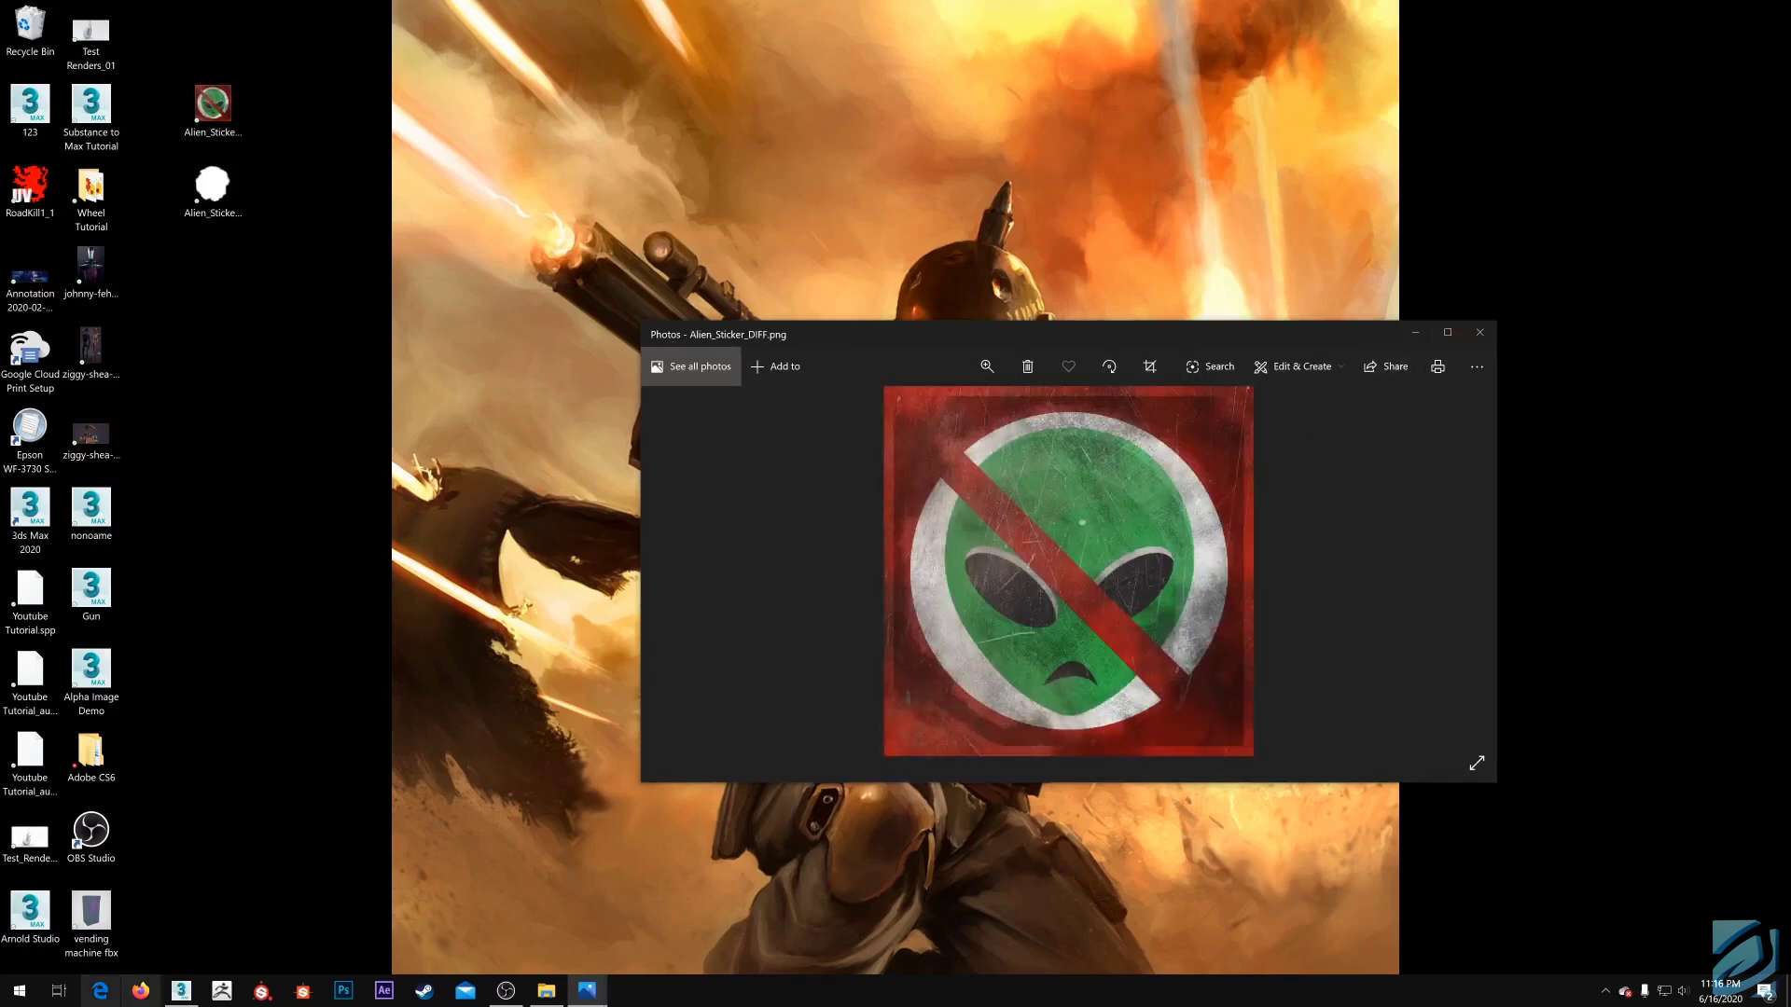
Switch back to 3ds Max in a smaller window and connect Alien_Sticker_DIFF.png from the desktop to the material's Diffuse Color
{"action": "left_click", "coordinate": [179, 990]}
{"action": "left_click_drag", "start_coordinate": [968, 5], "coordinate": [1231, 152]}
{"action": "left_click_drag", "start_coordinate": [653, 218], "coordinate": [621, 159]}
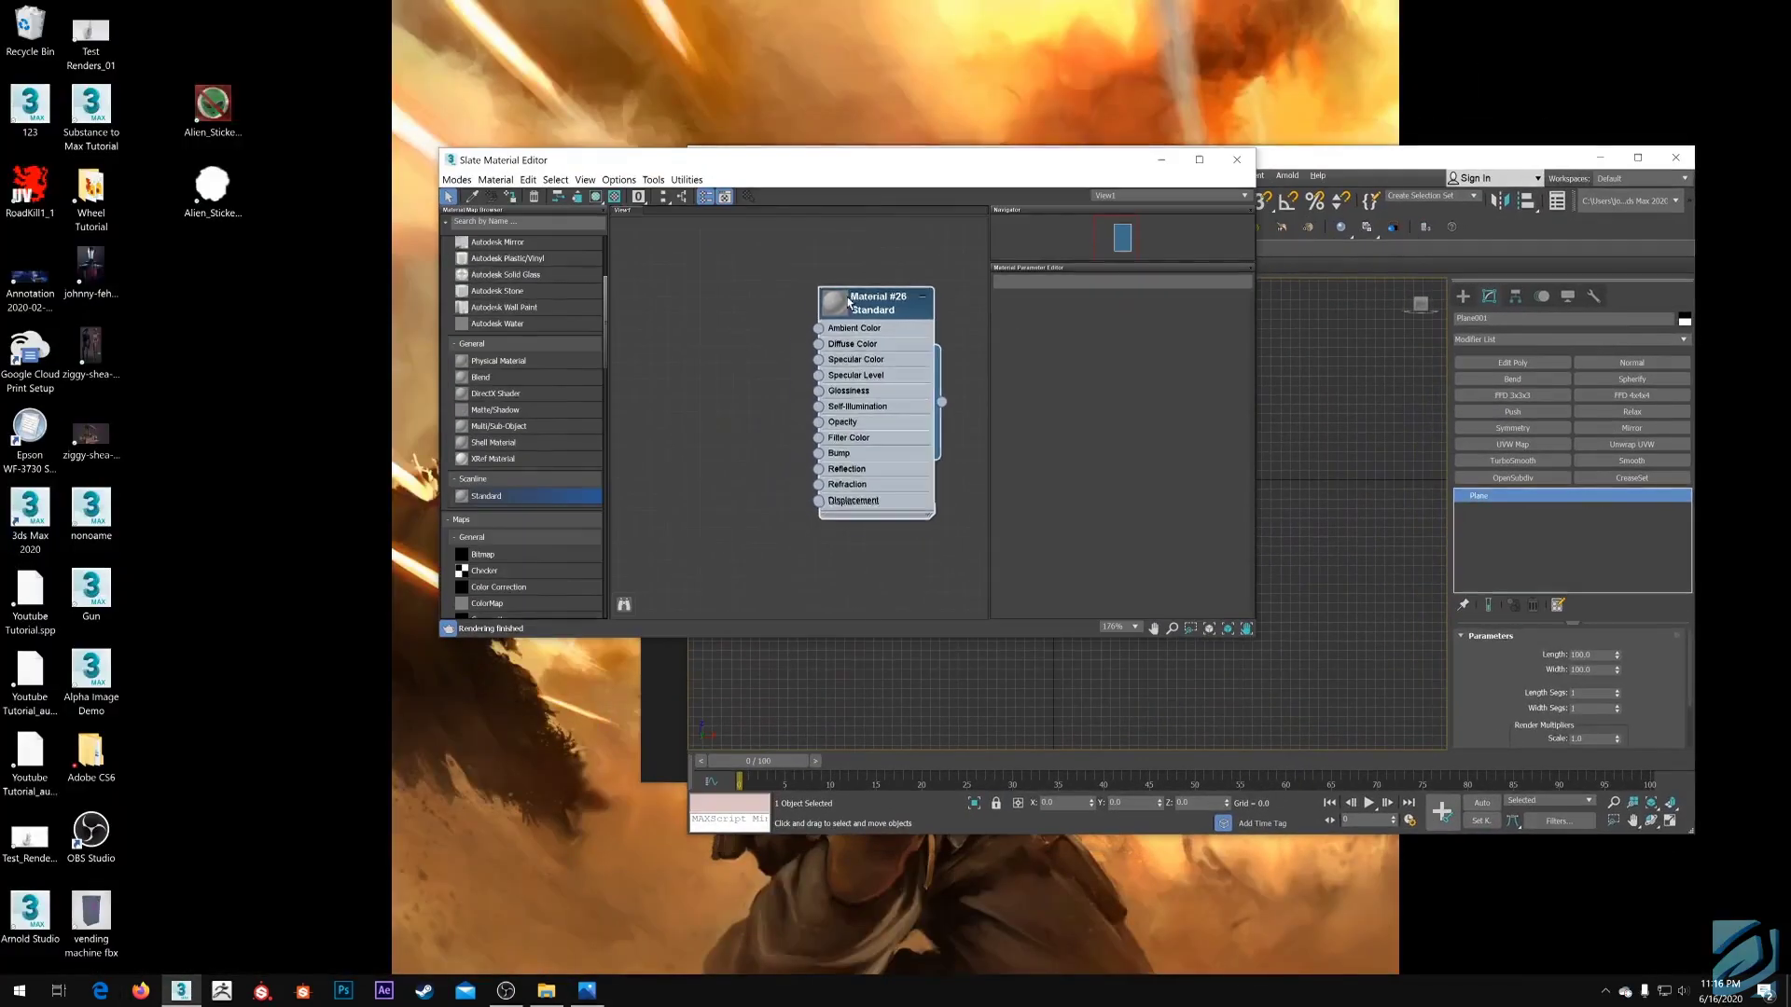
{"action": "left_click_drag", "start_coordinate": [217, 103], "coordinate": [796, 349]}
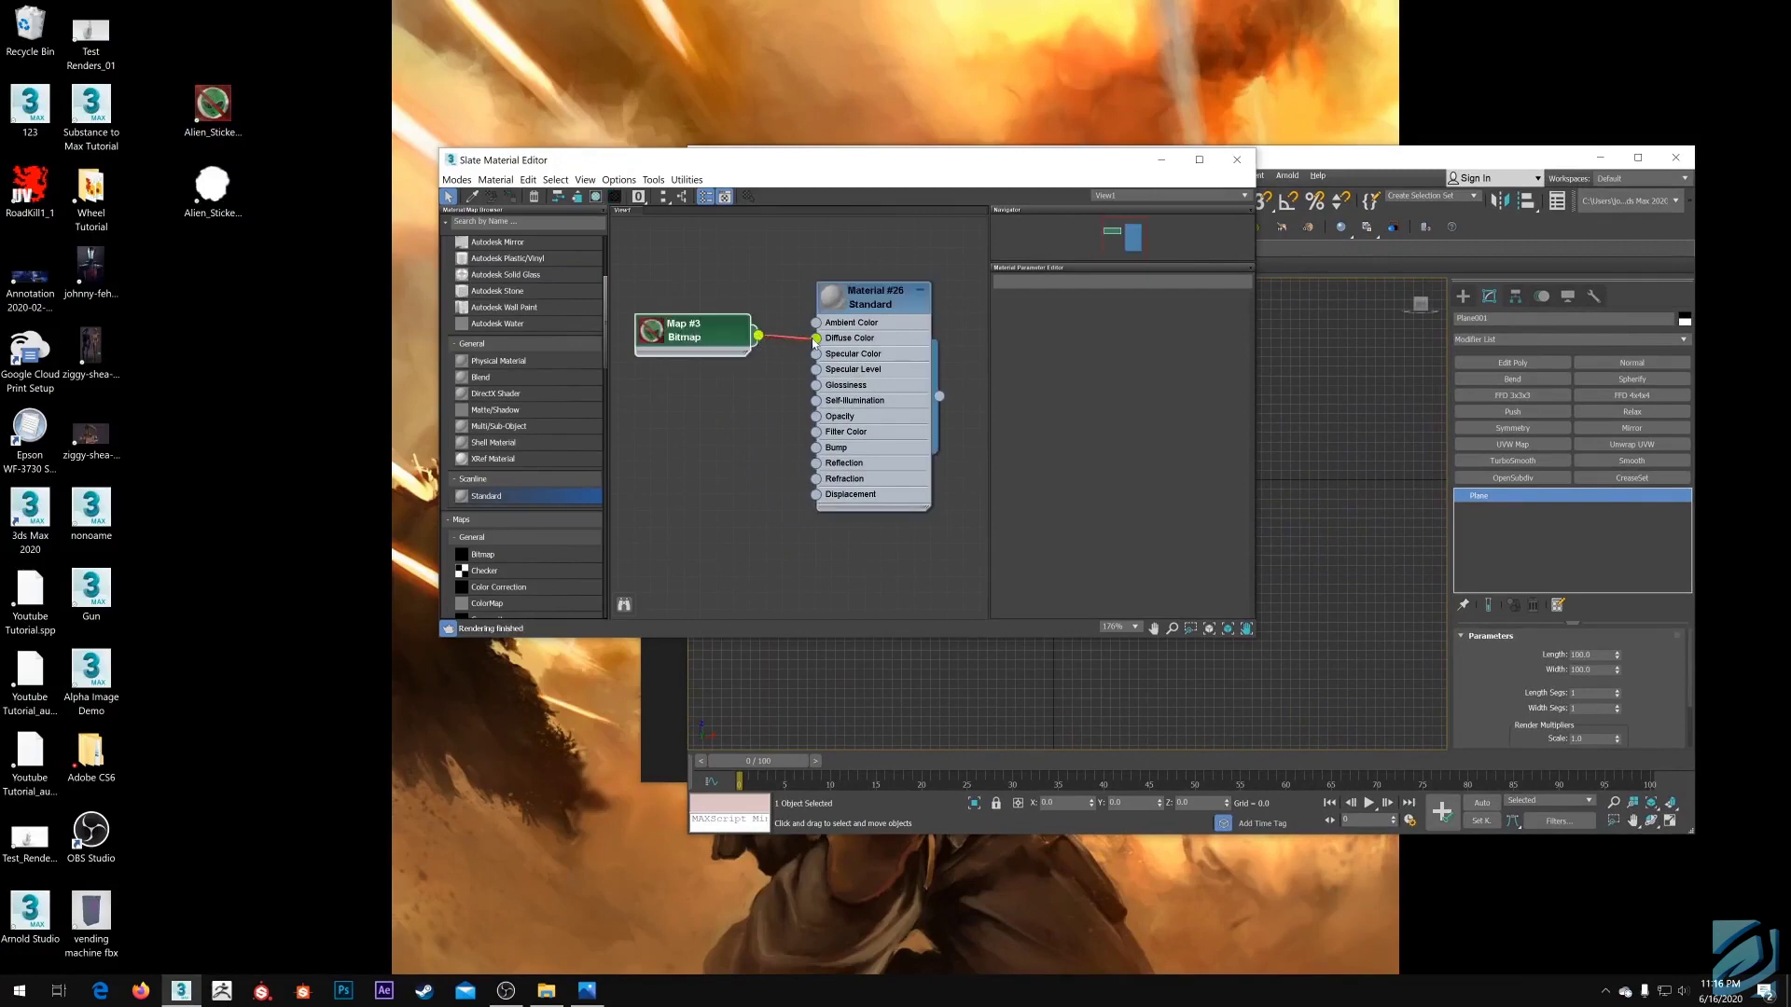
{"action": "left_click_drag", "start_coordinate": [991, 161], "coordinate": [975, 207]}
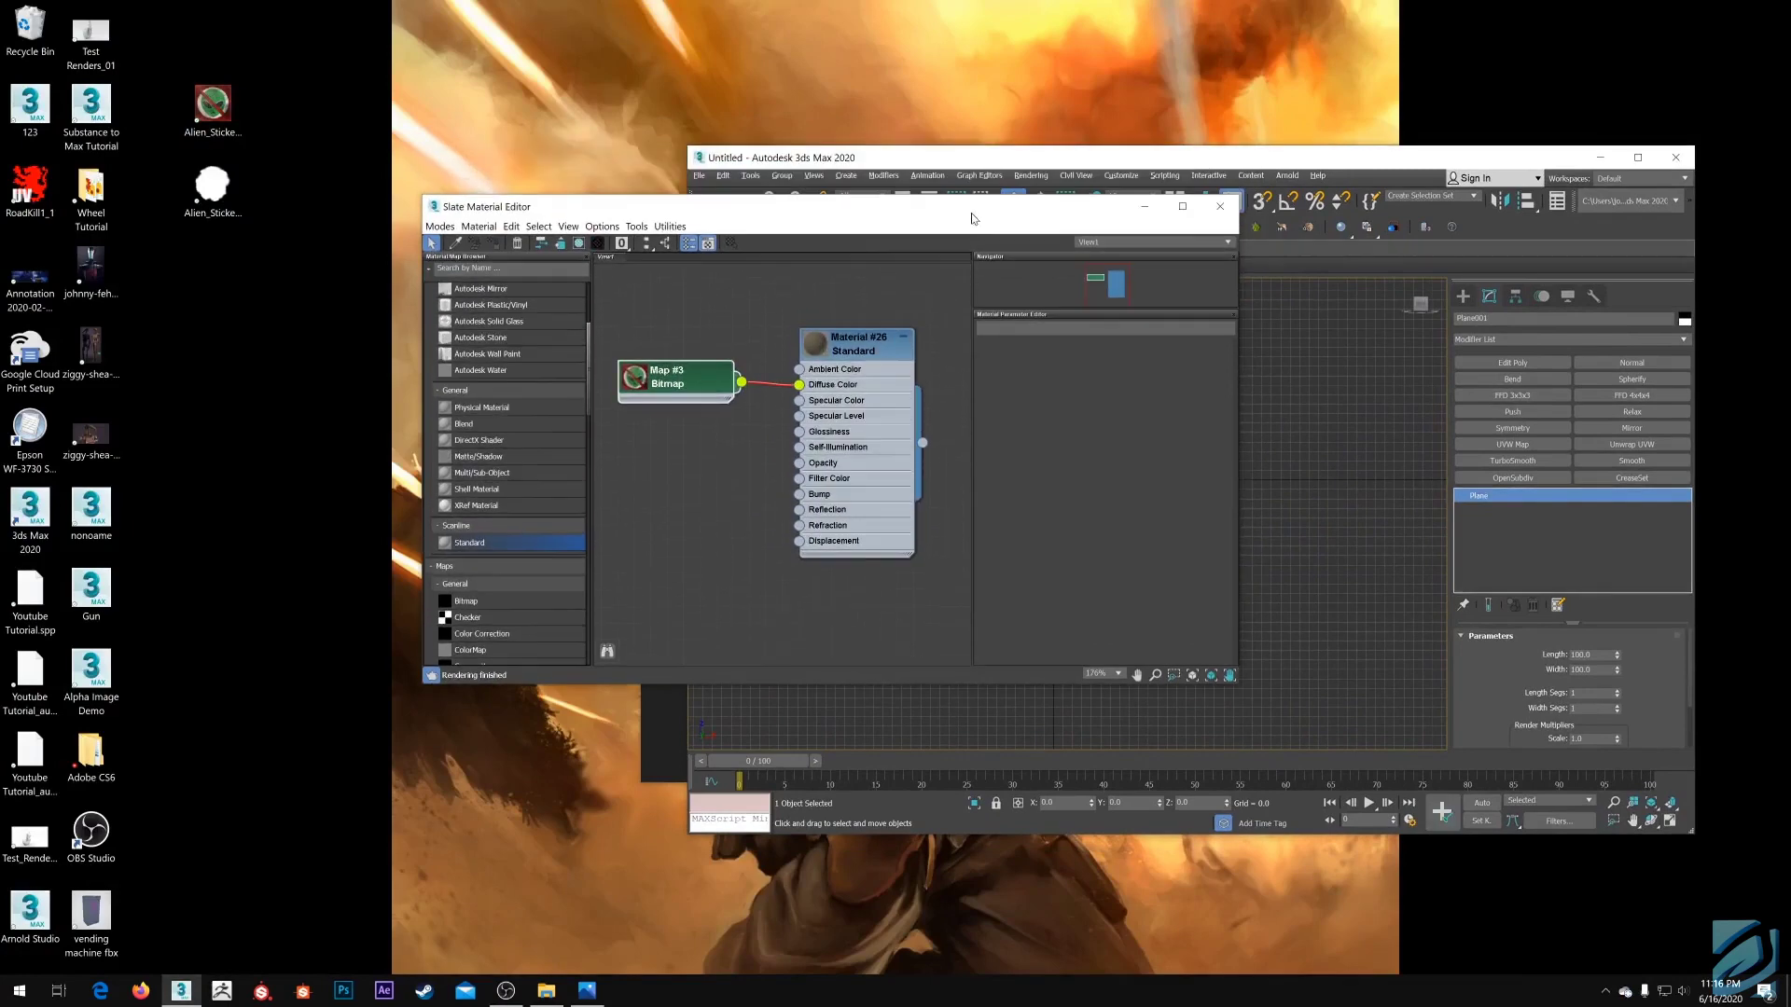
{"action": "left_click_drag", "start_coordinate": [1161, 207], "coordinate": [1134, 238]}
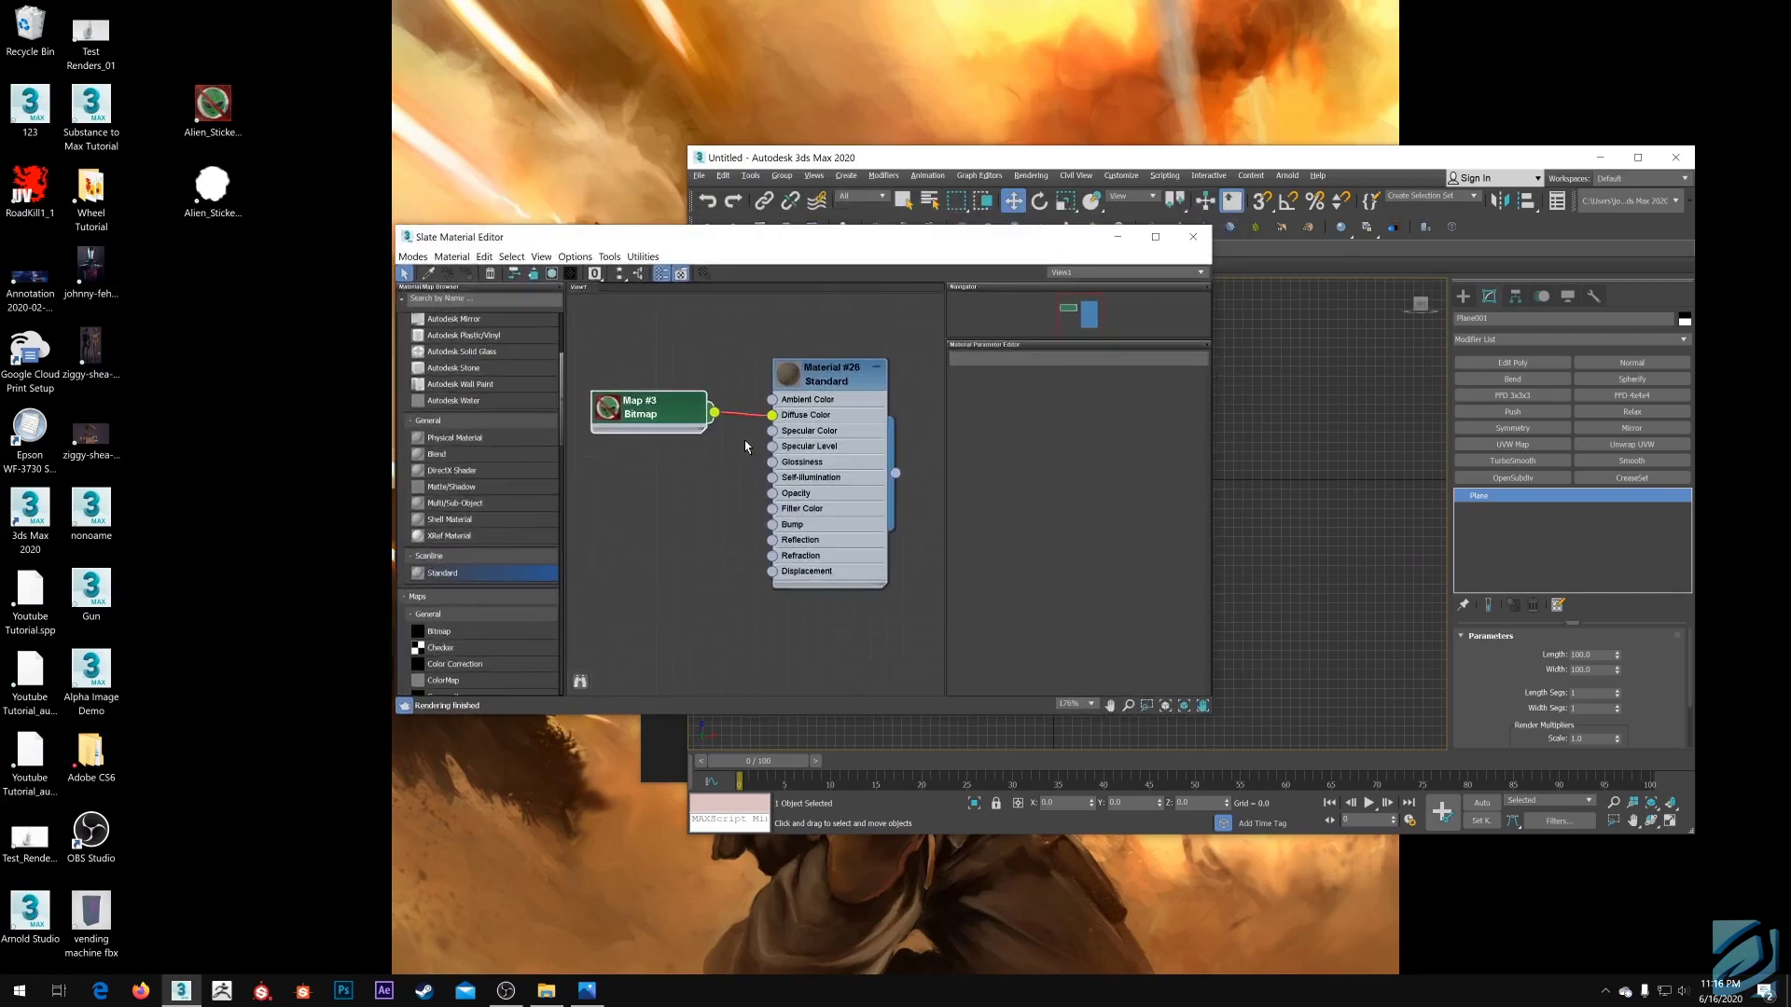
{"action": "left_click_drag", "start_coordinate": [1031, 243], "coordinate": [919, 292]}
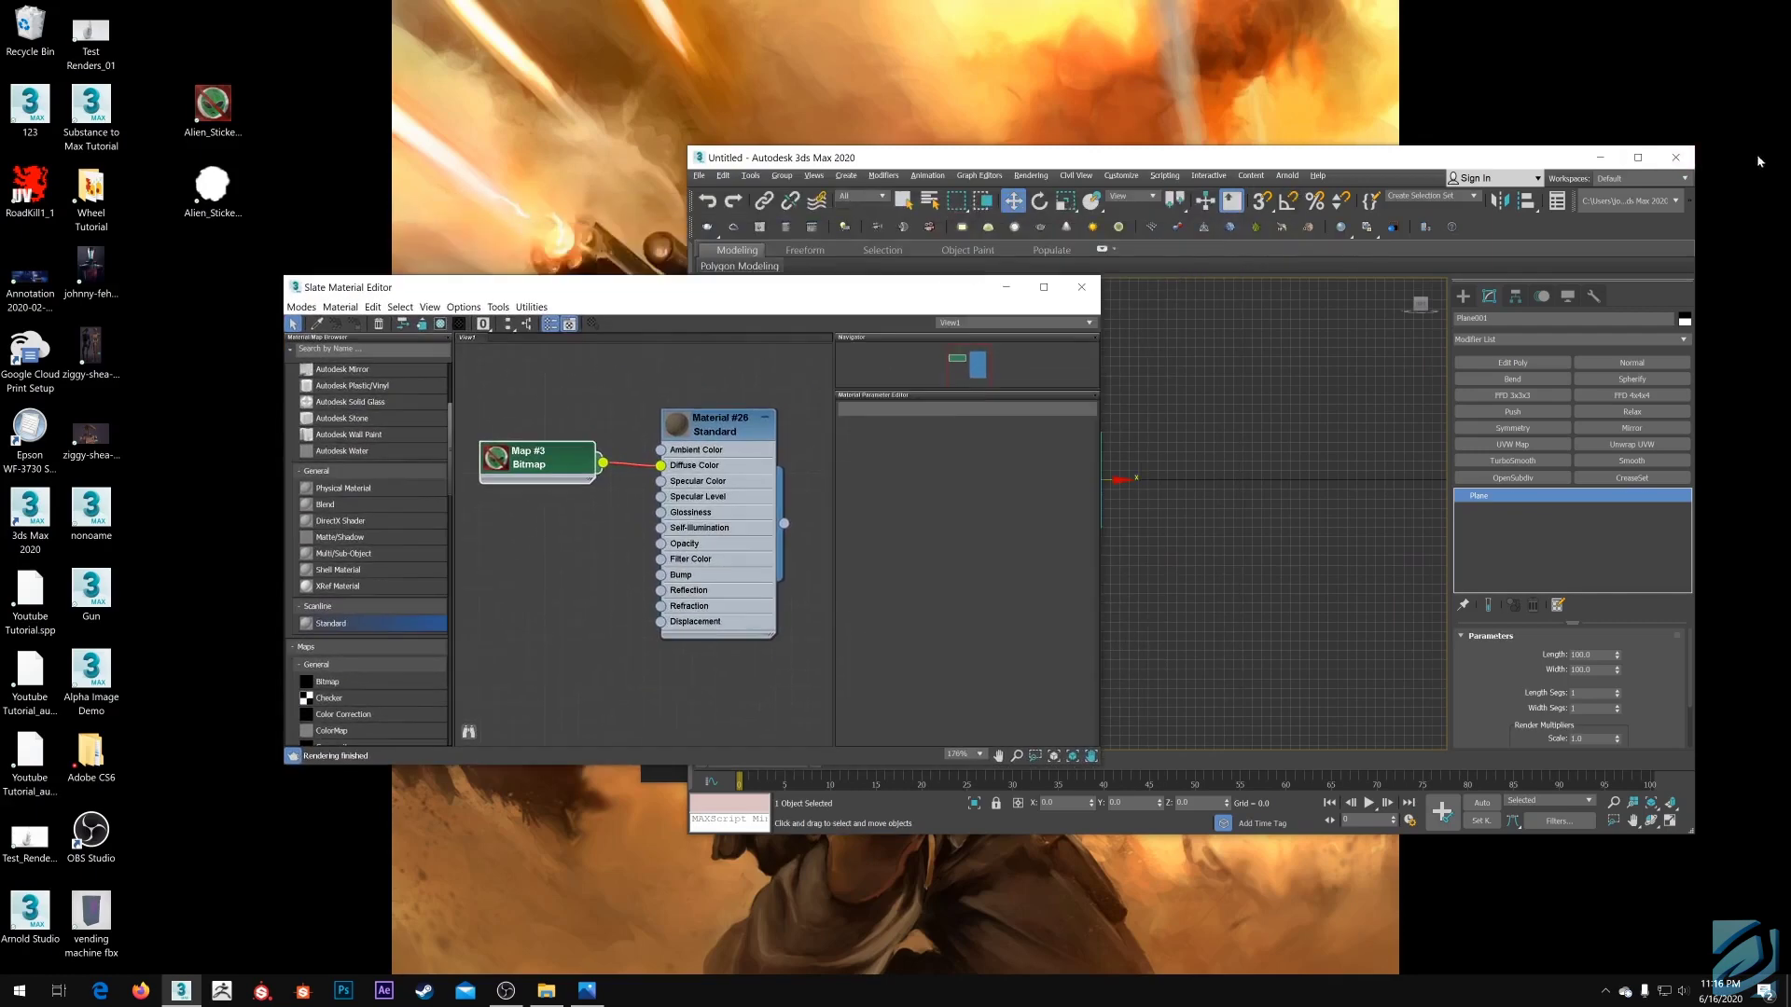
{"action": "left_click", "coordinate": [1644, 157]}
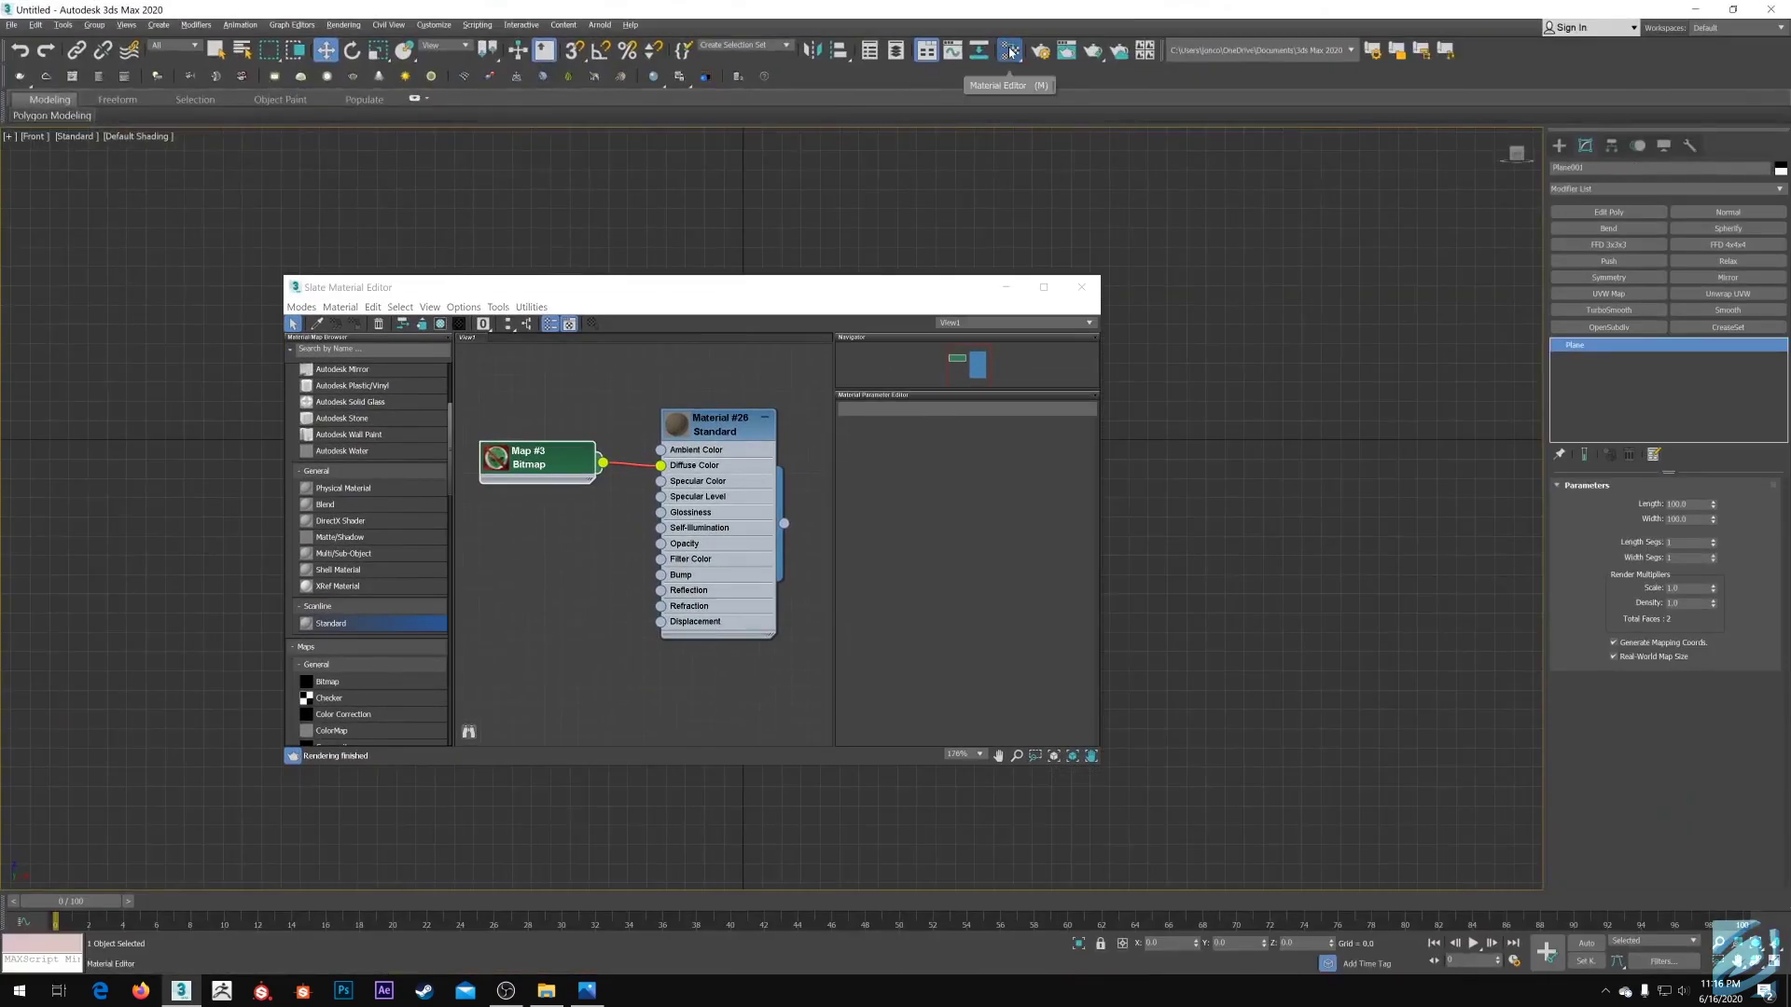
{"action": "left_click_drag", "start_coordinate": [933, 296], "coordinate": [1176, 66]}
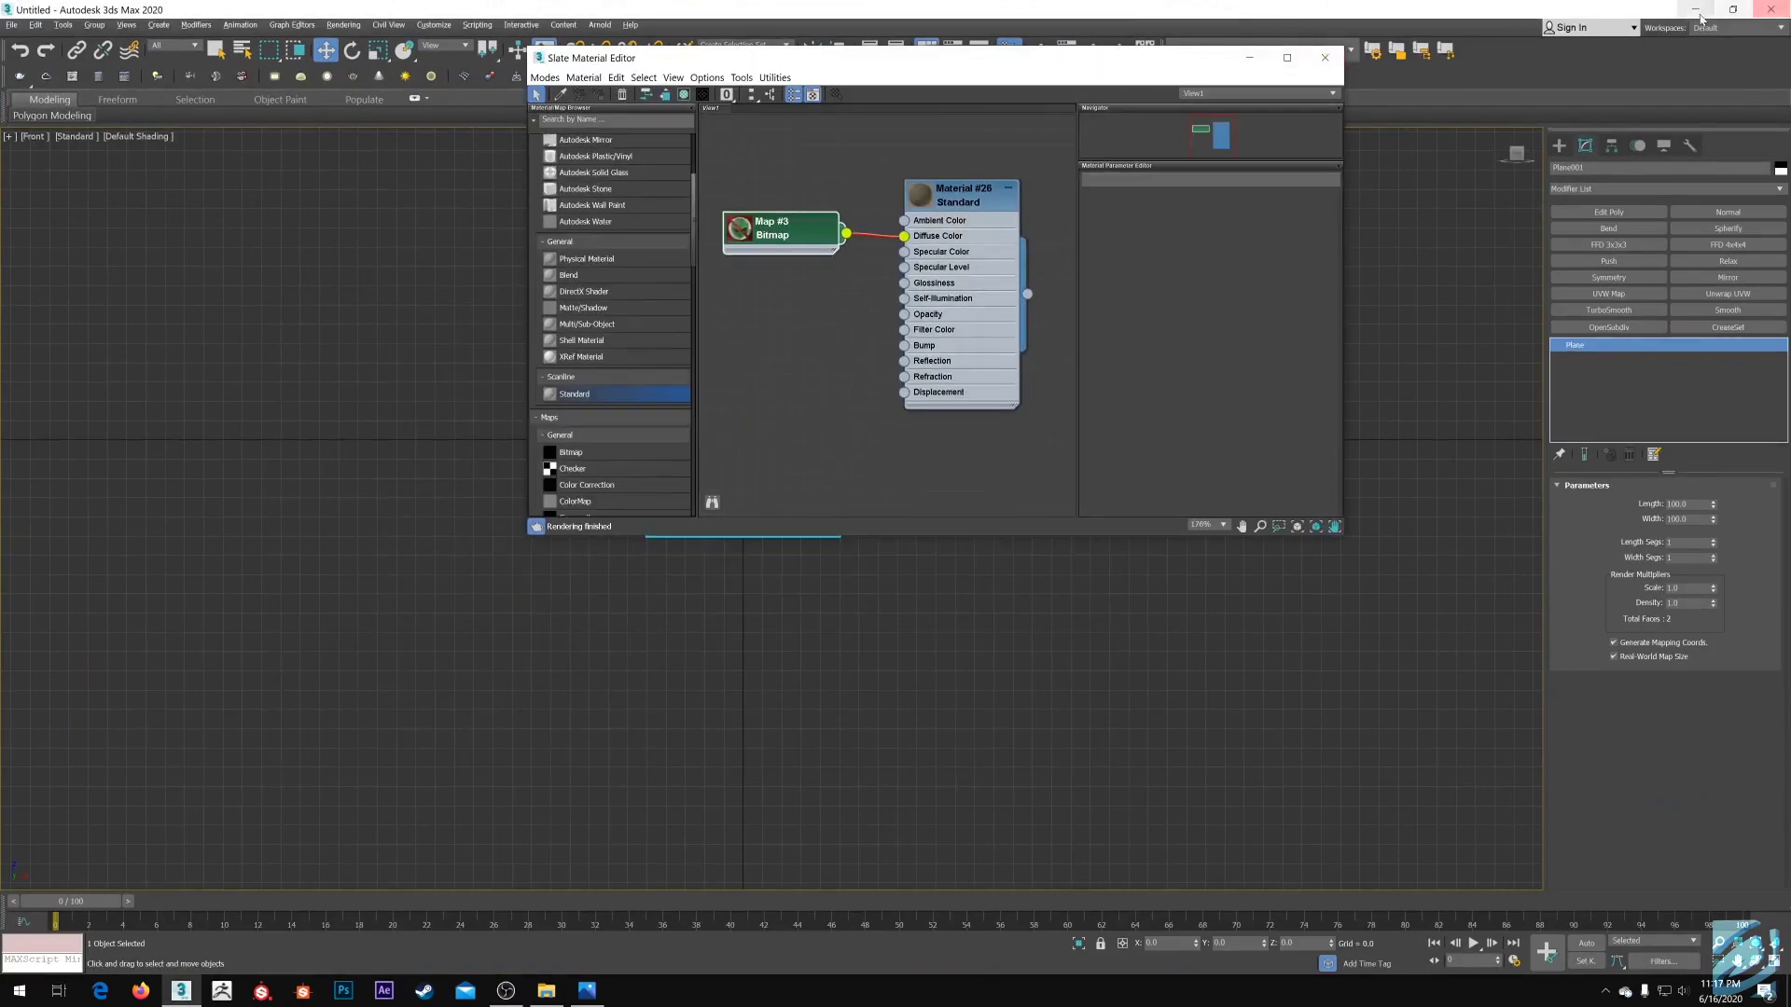
Bring Alien_Sticker_ALPHA.png from the desktop in as a second bitmap node and connect it to the material's Opacity
{"action": "double_click", "coordinate": [1497, 13]}
{"action": "left_click_drag", "start_coordinate": [755, 56], "coordinate": [707, 82]}
{"action": "left_click_drag", "start_coordinate": [721, 257], "coordinate": [707, 239]}
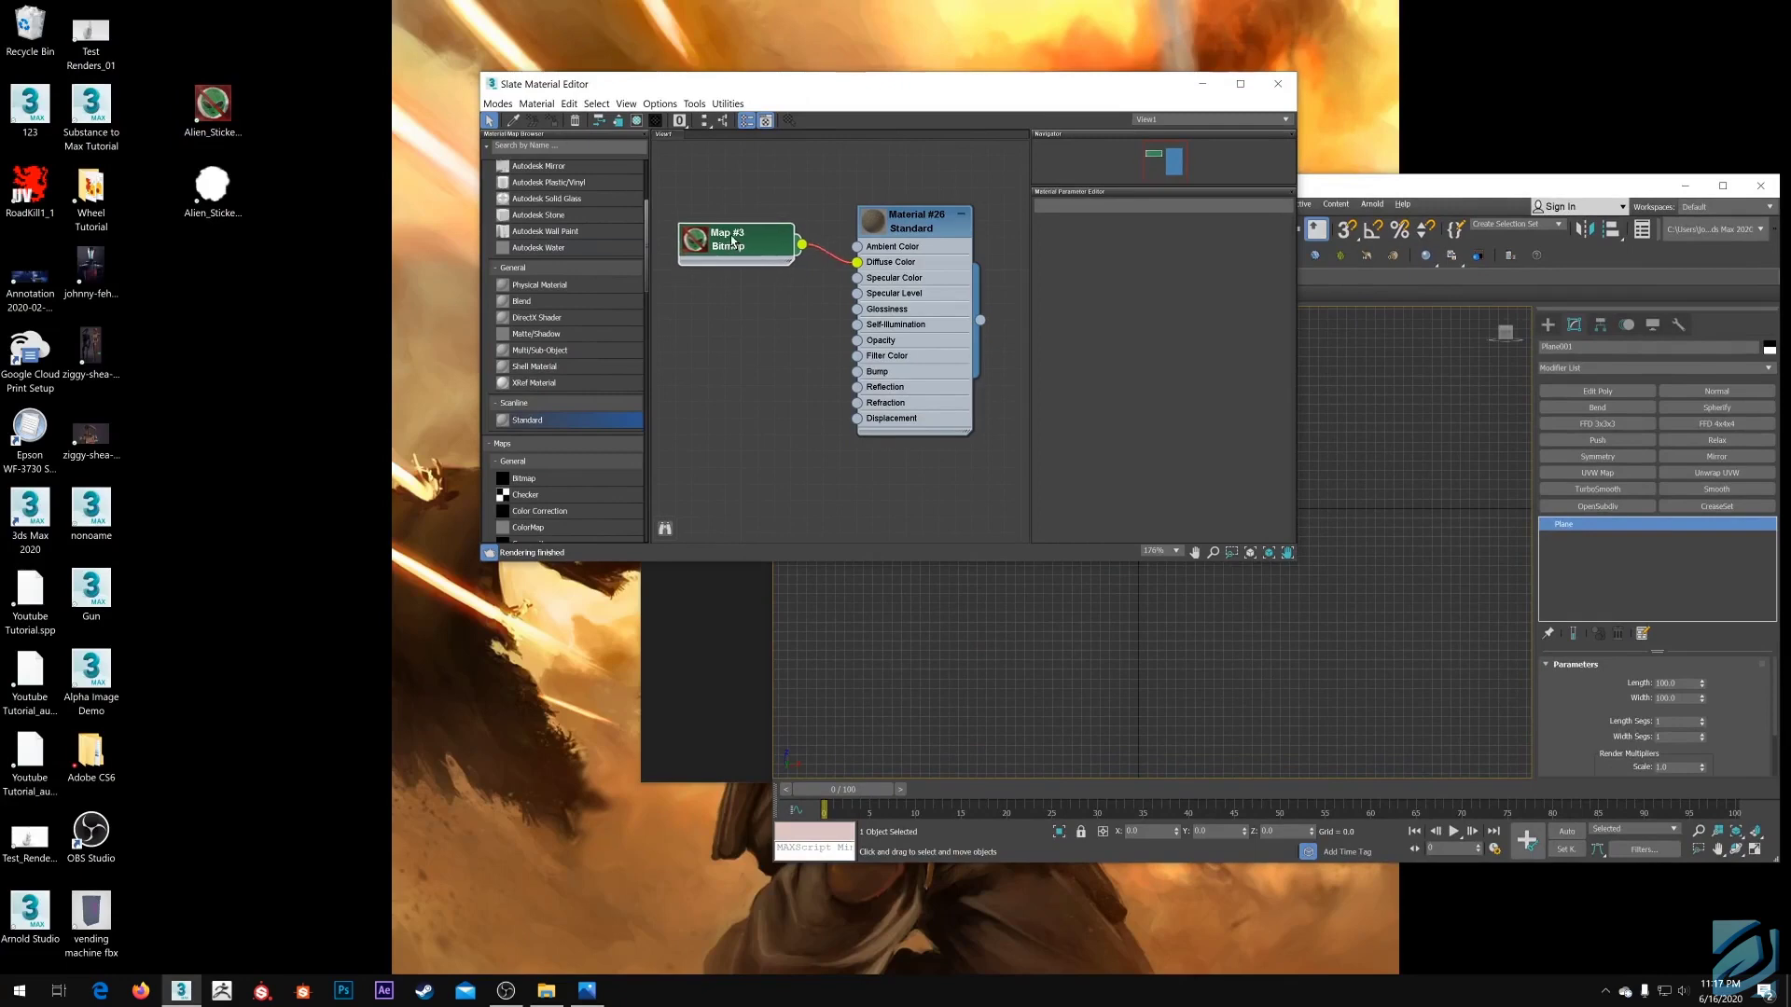
{"action": "left_click_drag", "start_coordinate": [214, 189], "coordinate": [736, 329]}
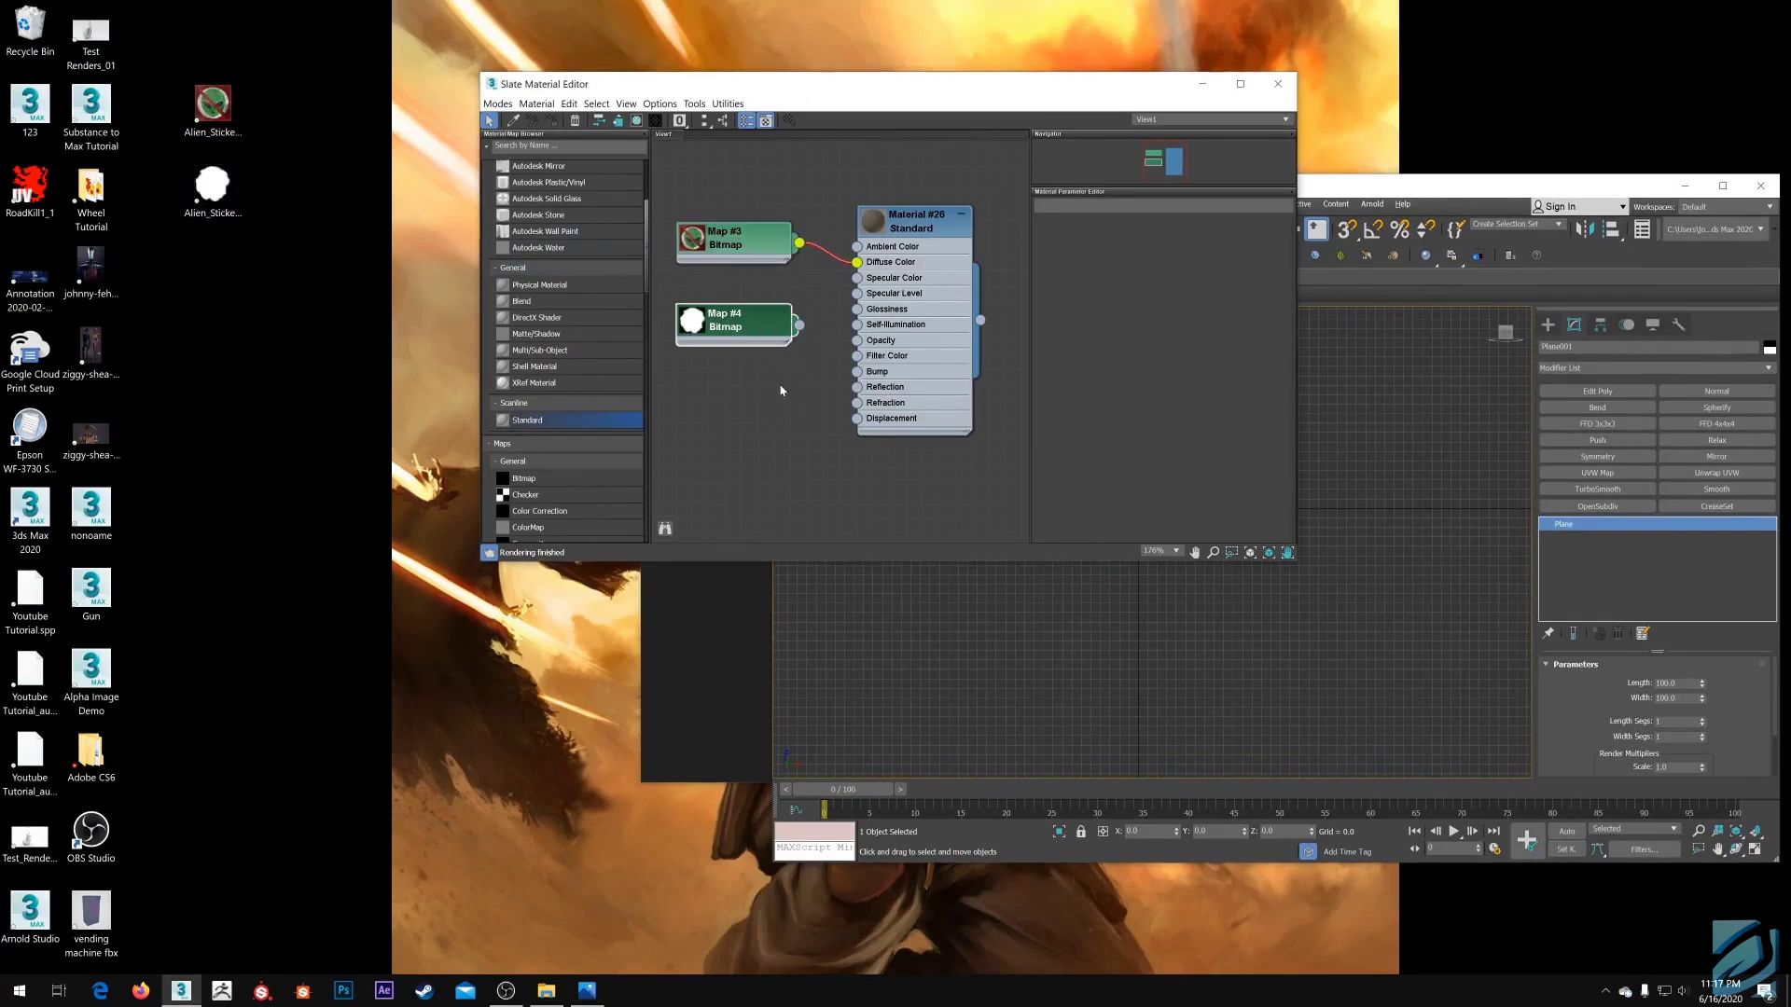
{"action": "left_click_drag", "start_coordinate": [841, 347], "coordinate": [857, 340]}
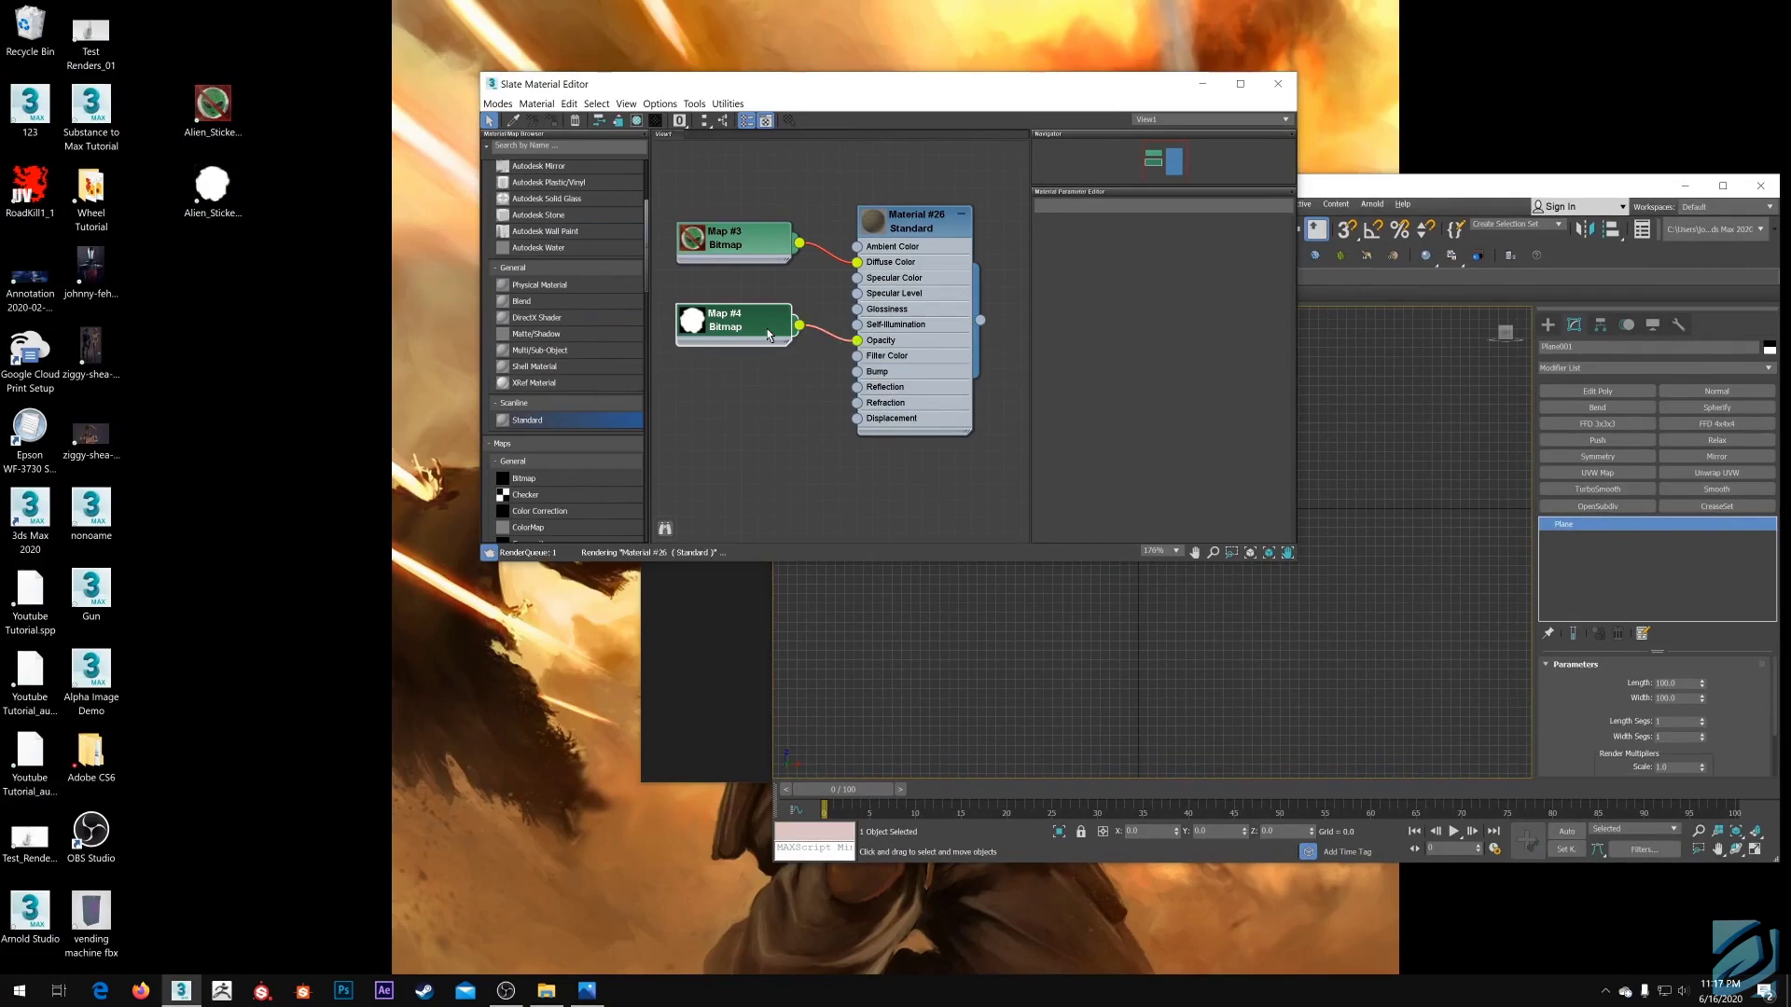
Turn on shaded viewport display for the Standard material and assign it to the selected plane
{"action": "left_click", "coordinate": [1240, 84]}
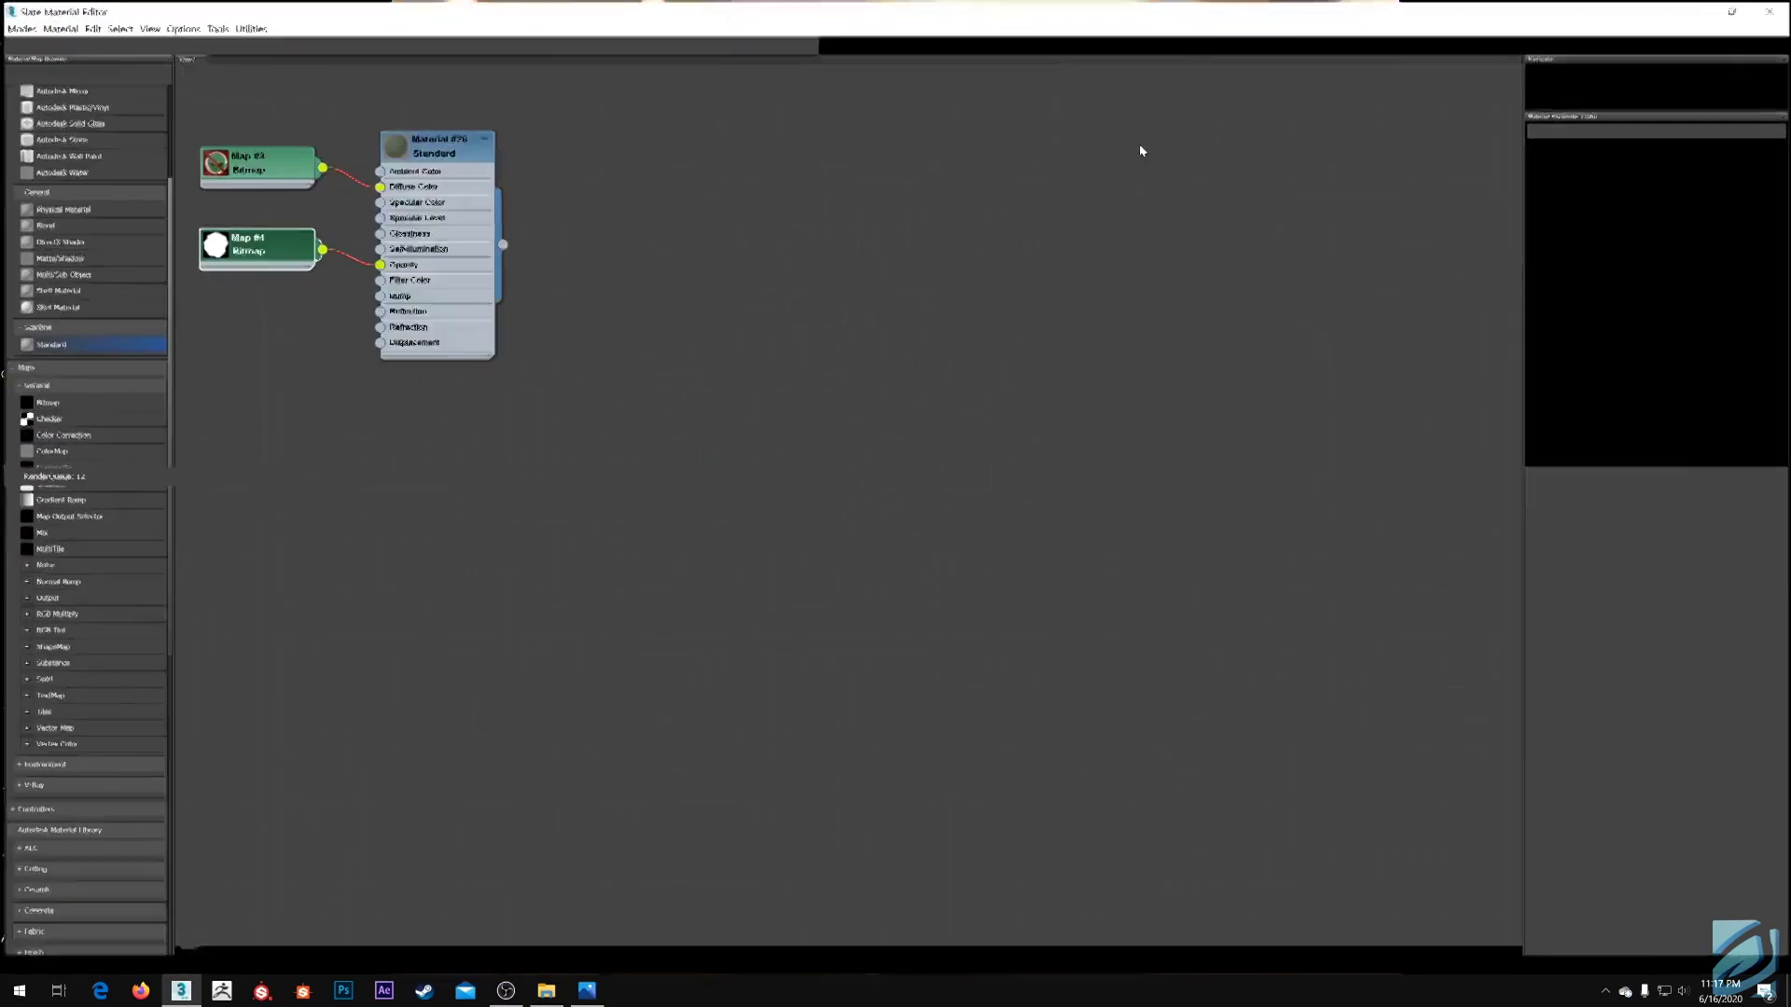
{"action": "scroll", "coordinate": [638, 382], "scroll_direction": "up", "scroll_amount": 1}
{"action": "double_click", "coordinate": [643, 378]}
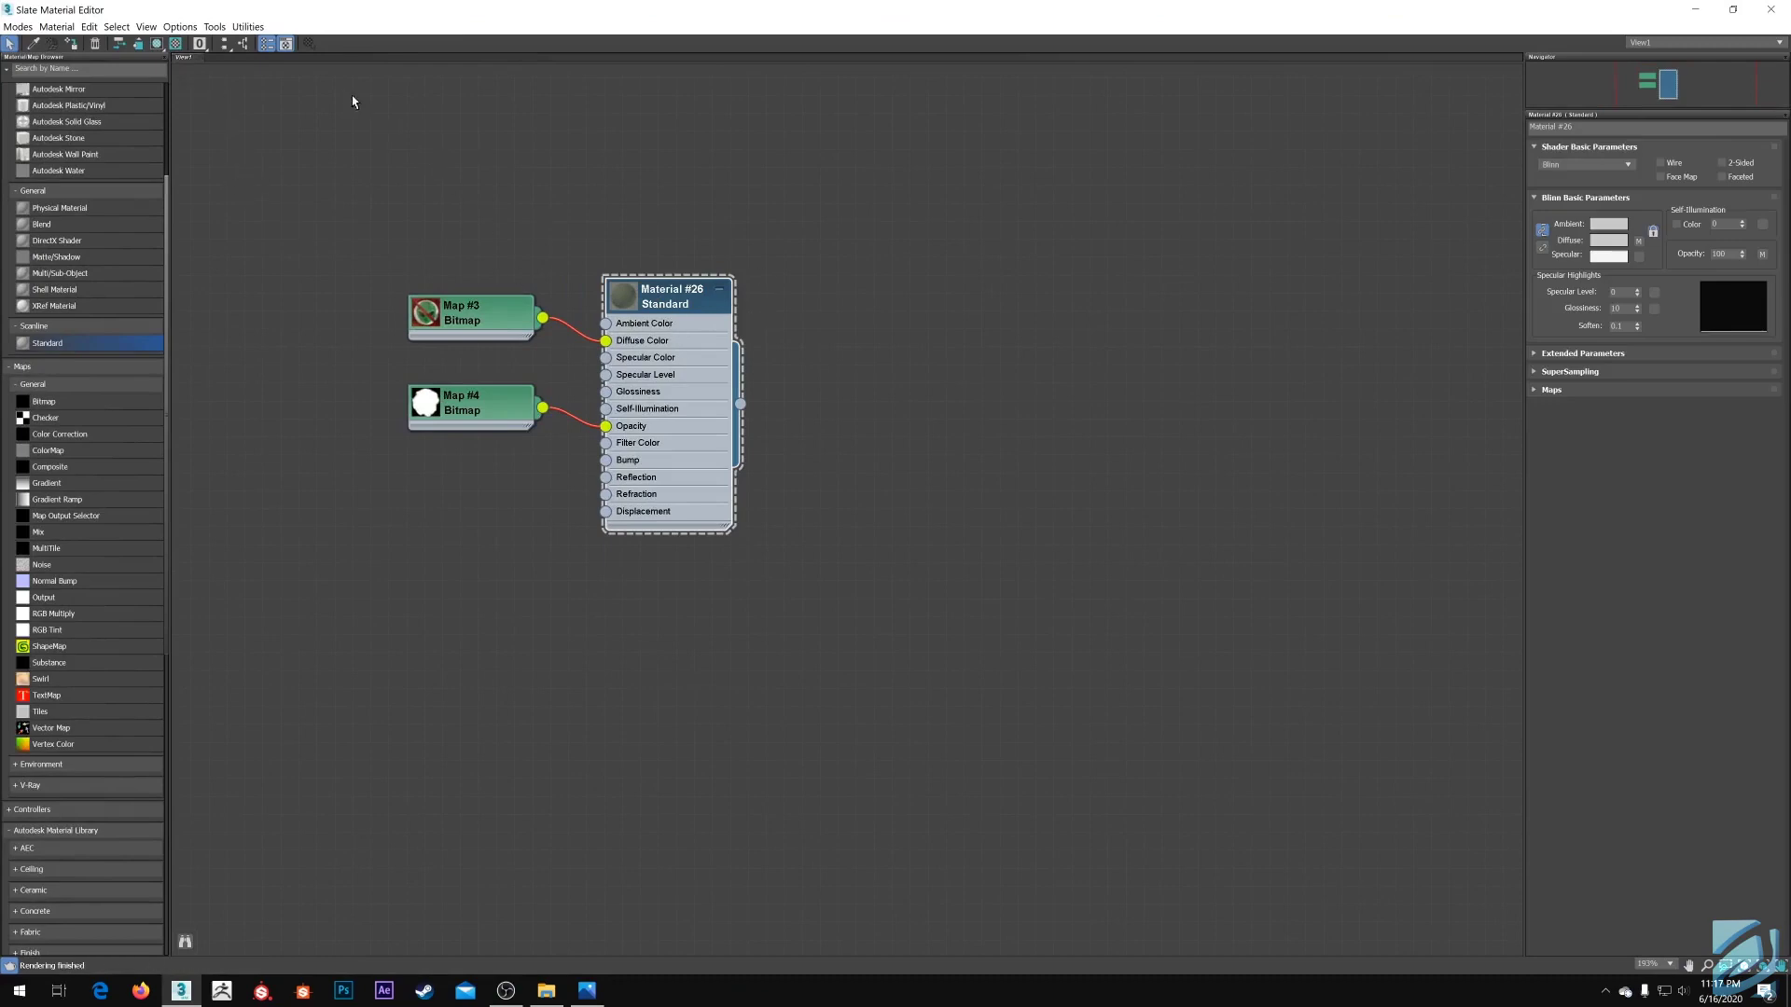
{"action": "left_click", "coordinate": [156, 45]}
{"action": "left_click_drag", "start_coordinate": [552, 4], "coordinate": [446, 141]}
{"action": "left_click", "coordinate": [109, 180]}
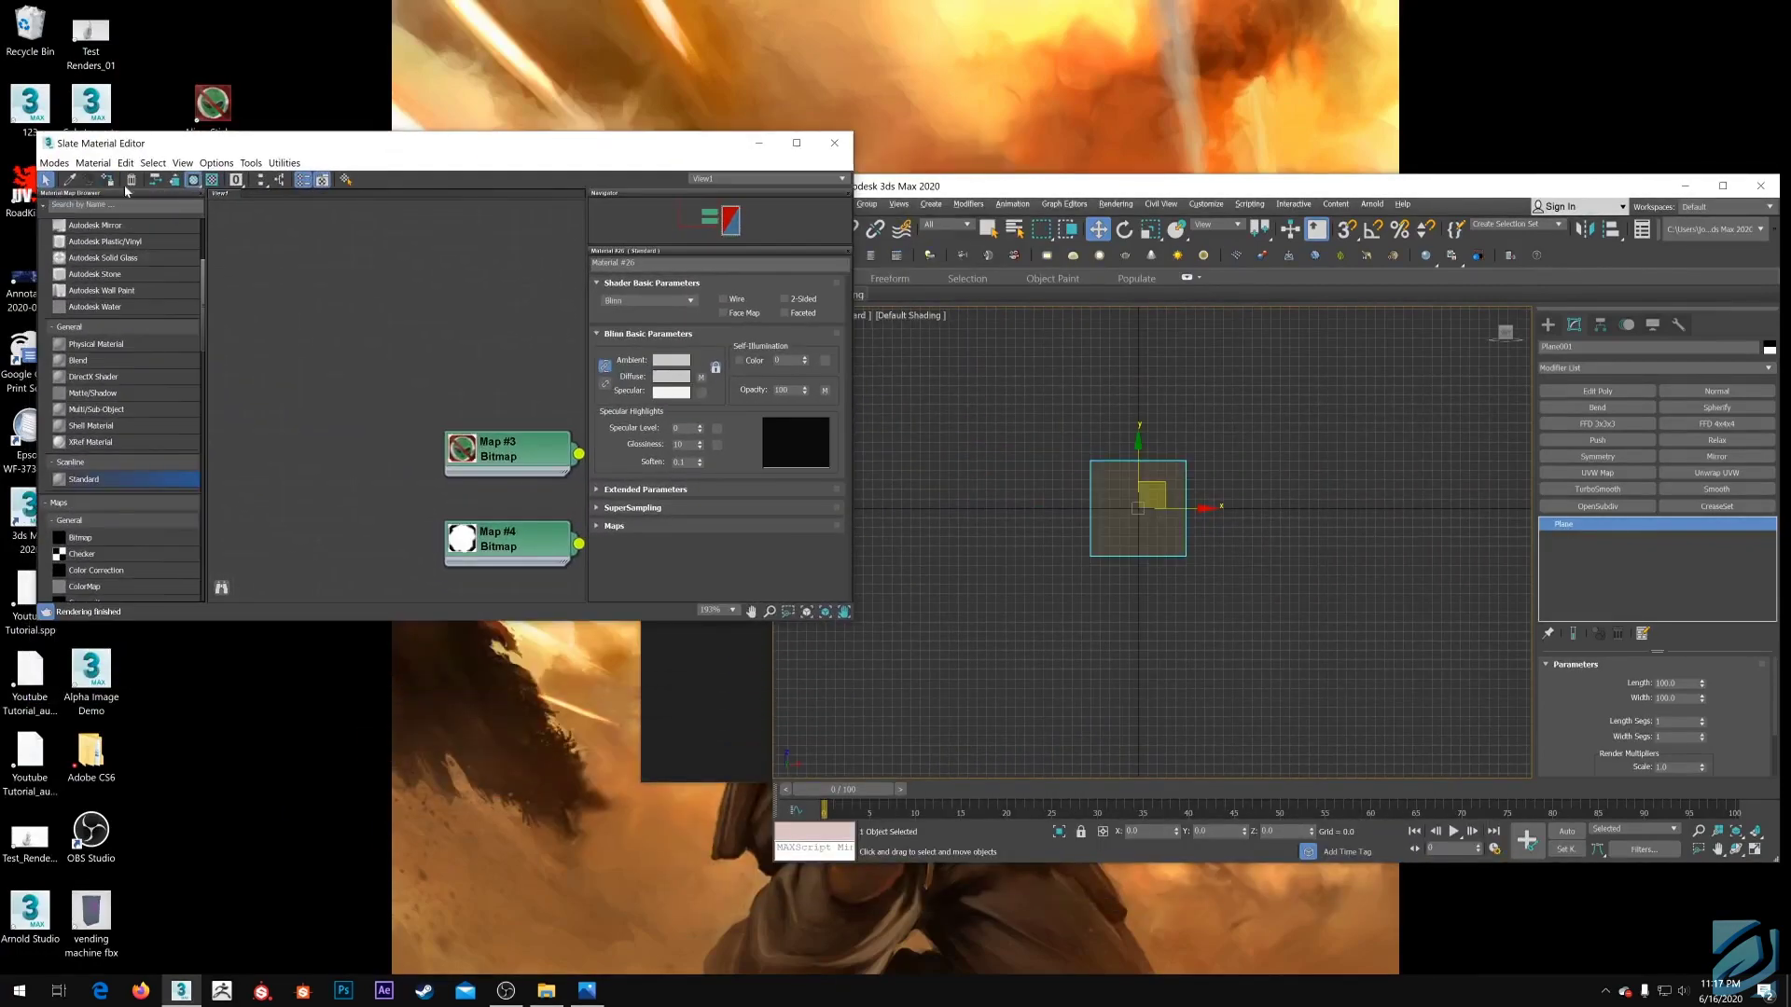
Close the Slate Material Editor, maximize the 3ds Max window and inspect the sticker texture on the plane up close
{"action": "left_click", "coordinate": [835, 142]}
{"action": "left_click_drag", "start_coordinate": [1039, 188], "coordinate": [1004, 146]}
{"action": "double_click", "coordinate": [1003, 146]}
{"action": "scroll", "coordinate": [911, 384], "scroll_direction": "up", "scroll_amount": 8}
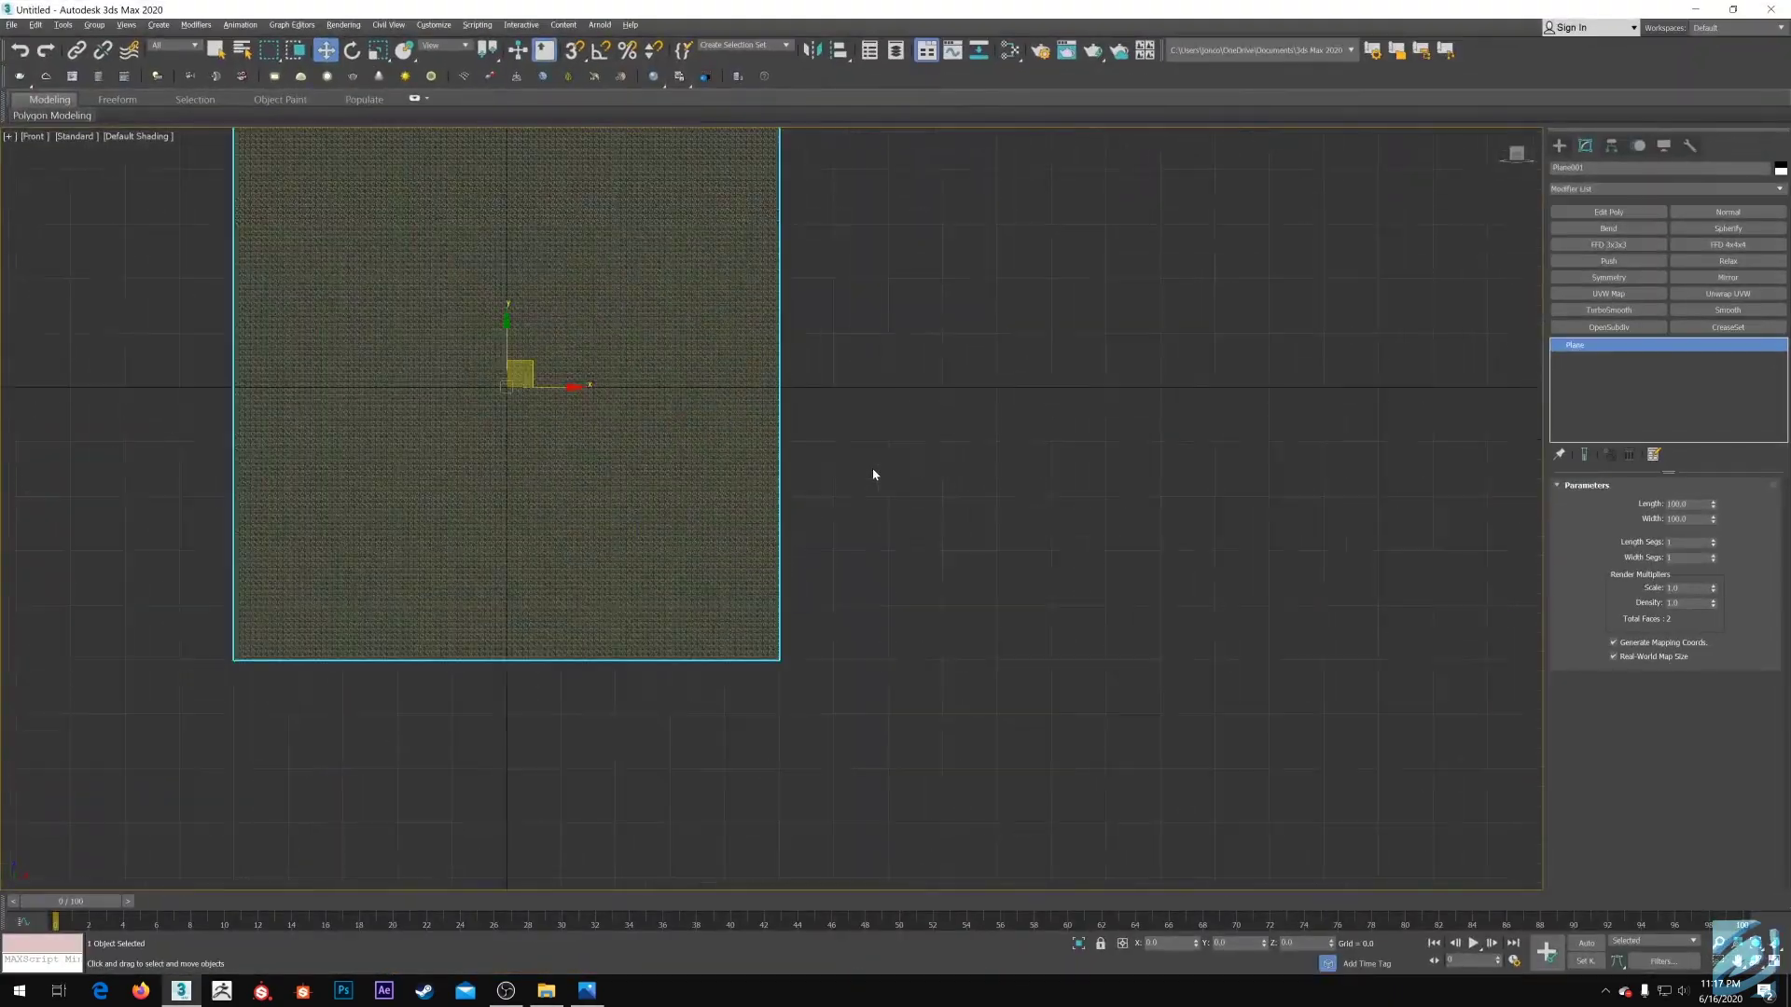
{"action": "scroll", "coordinate": [699, 422], "scroll_direction": "up", "scroll_amount": 5}
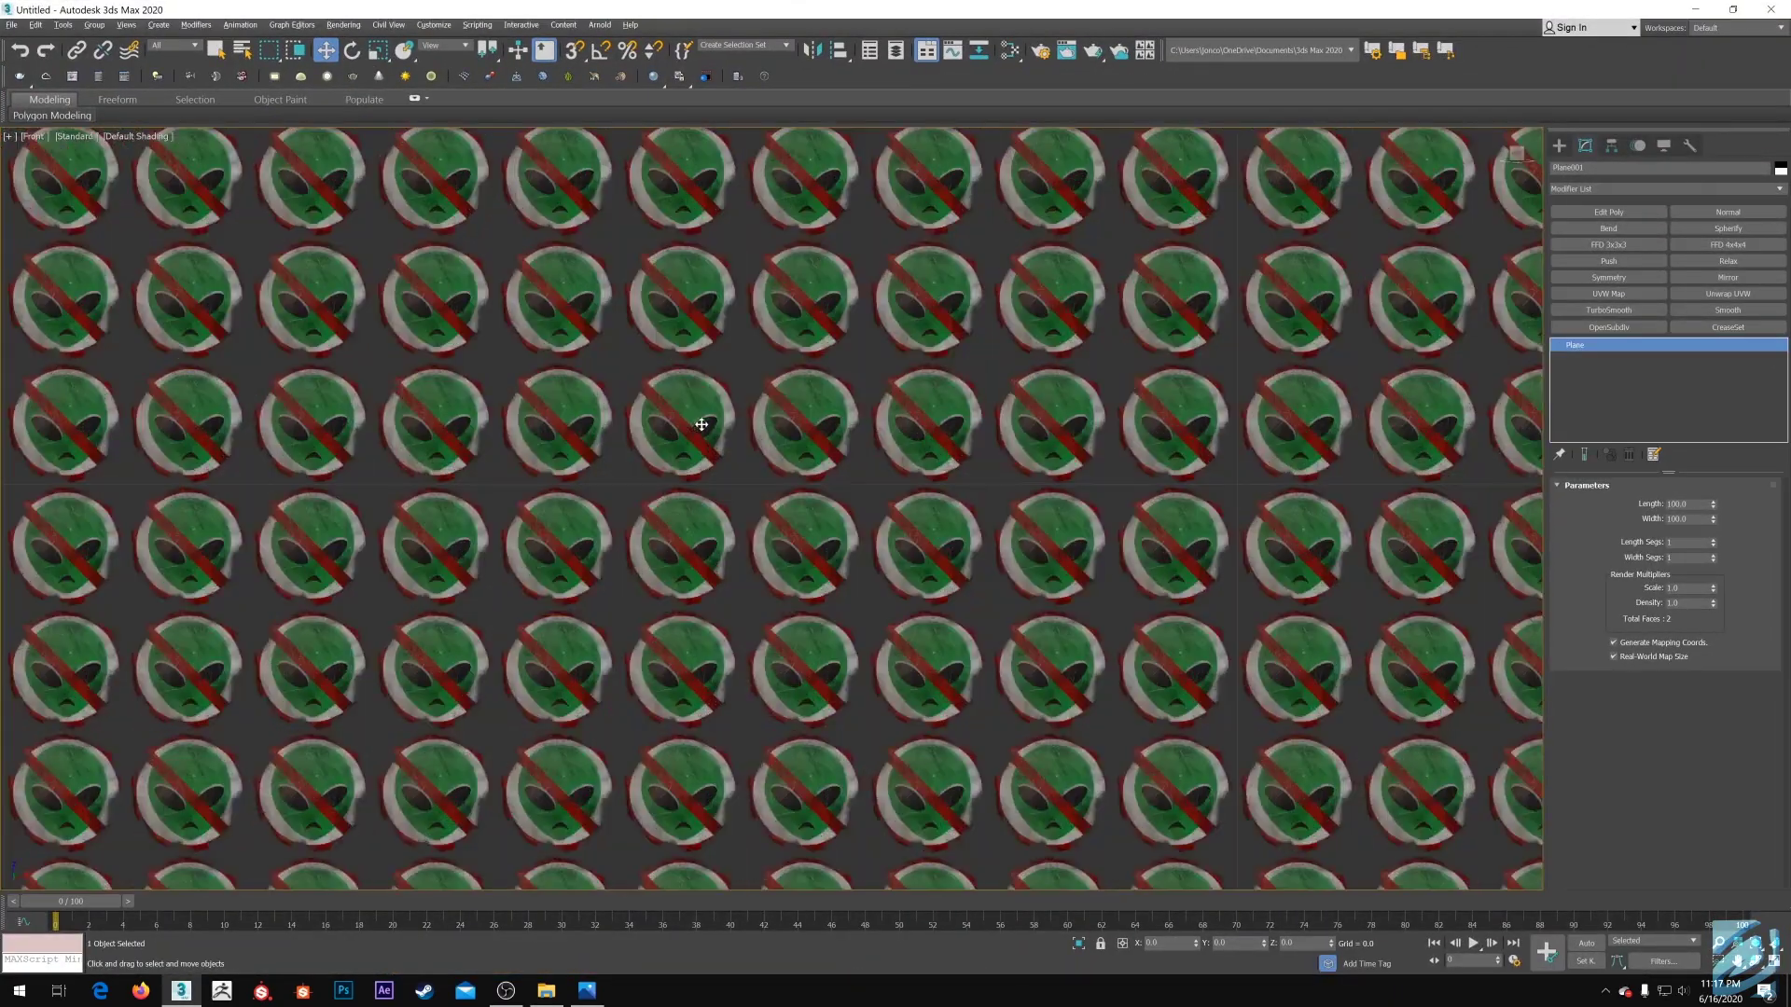
Add a UVW Map modifier to the plane and turn off its Real-World Map Size option
{"action": "scroll", "coordinate": [703, 425], "scroll_direction": "down", "scroll_amount": 10}
{"action": "scroll", "coordinate": [703, 420], "scroll_direction": "up", "scroll_amount": 3}
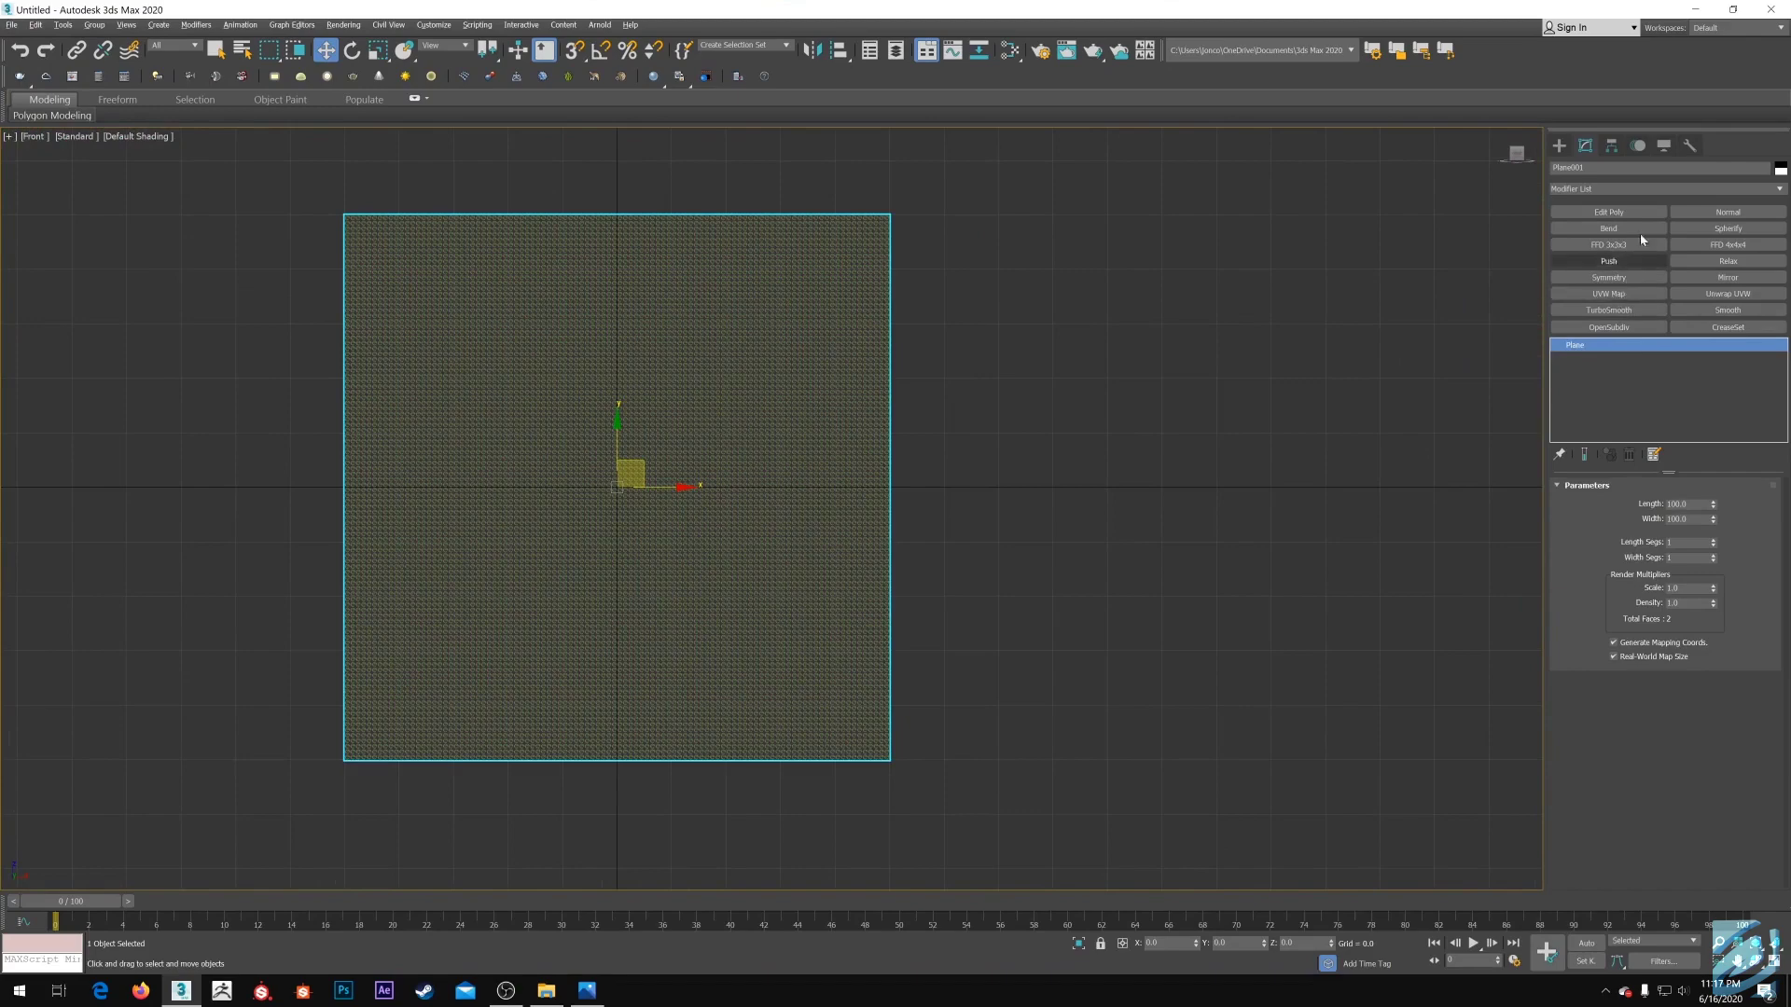
{"action": "left_click", "coordinate": [1775, 191]}
{"action": "left_click", "coordinate": [1443, 320]}
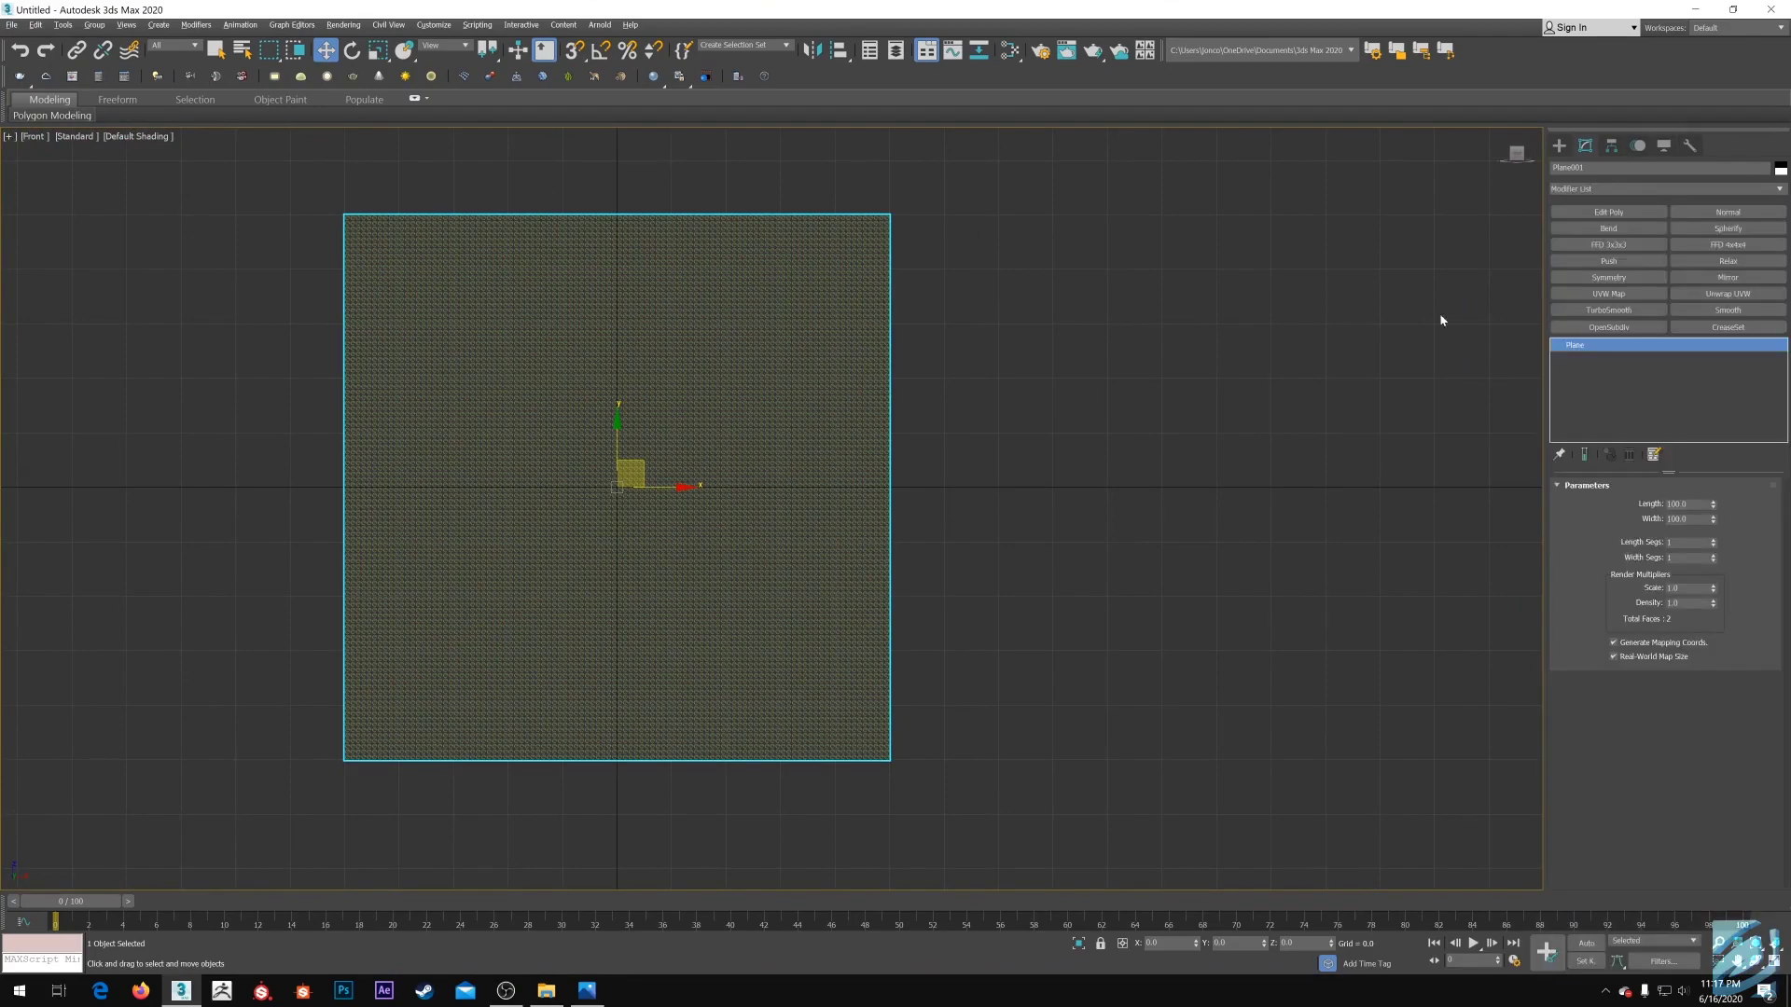
{"action": "left_click", "coordinate": [1628, 294]}
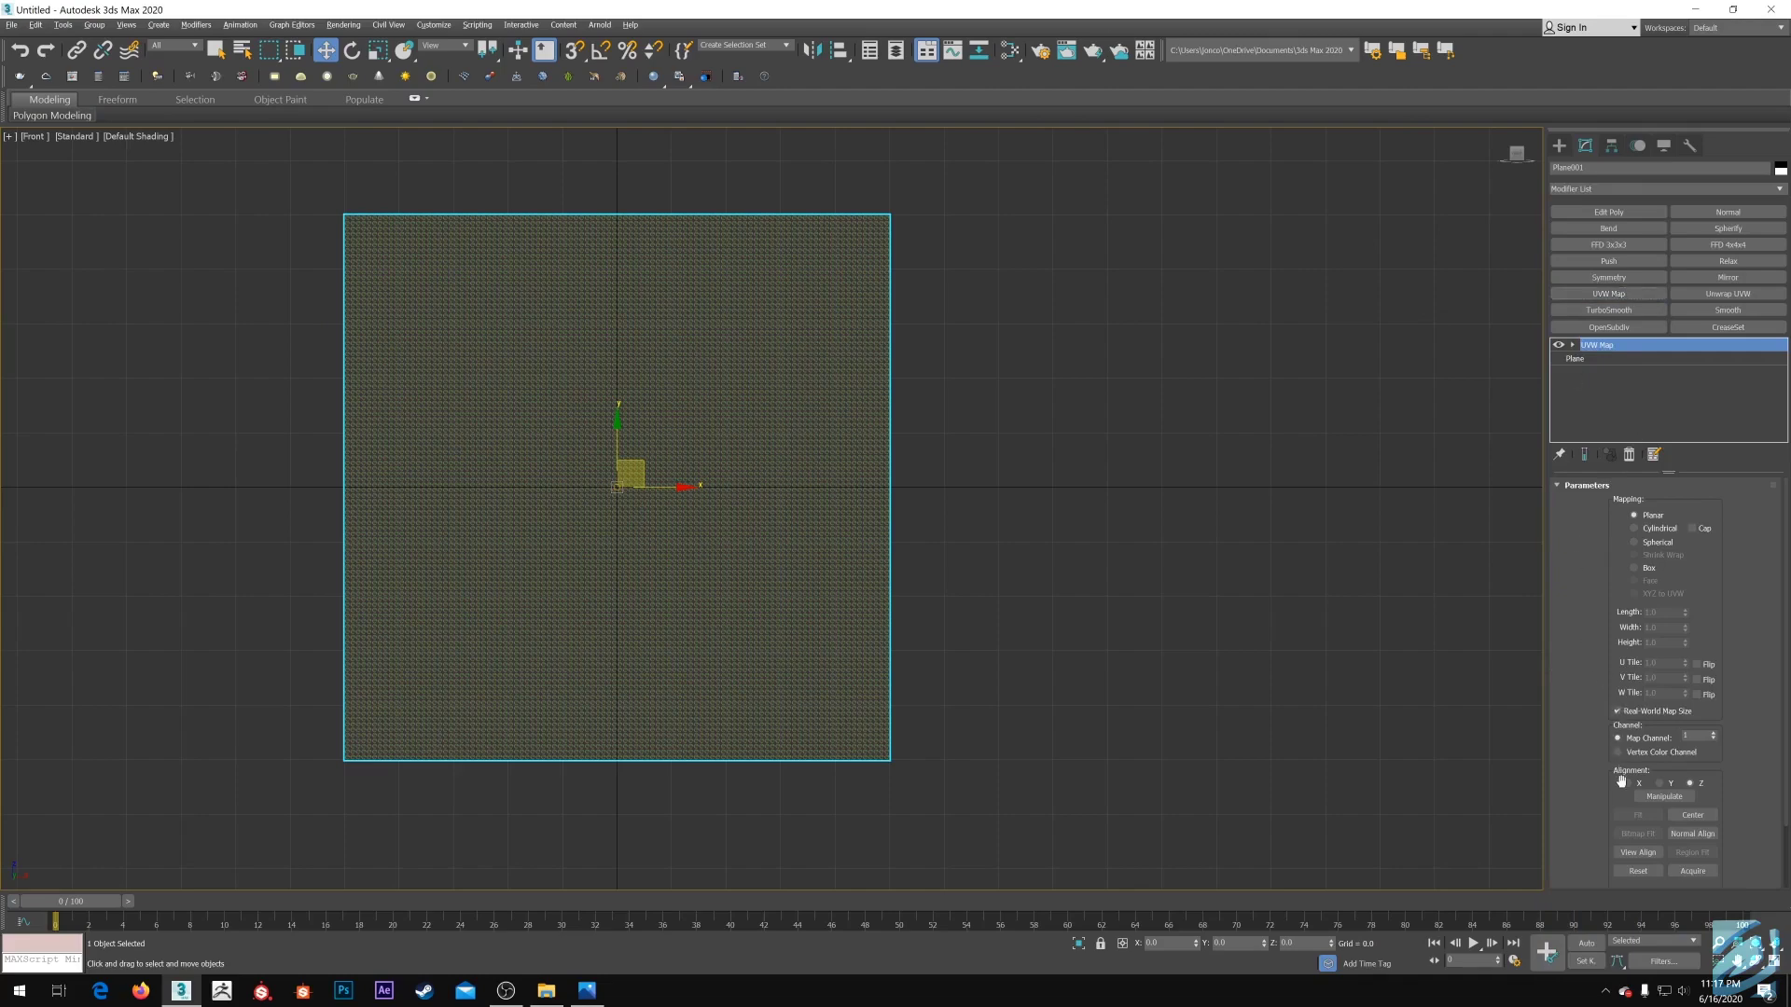
{"action": "left_click_drag", "start_coordinate": [1592, 715], "coordinate": [1586, 591]}
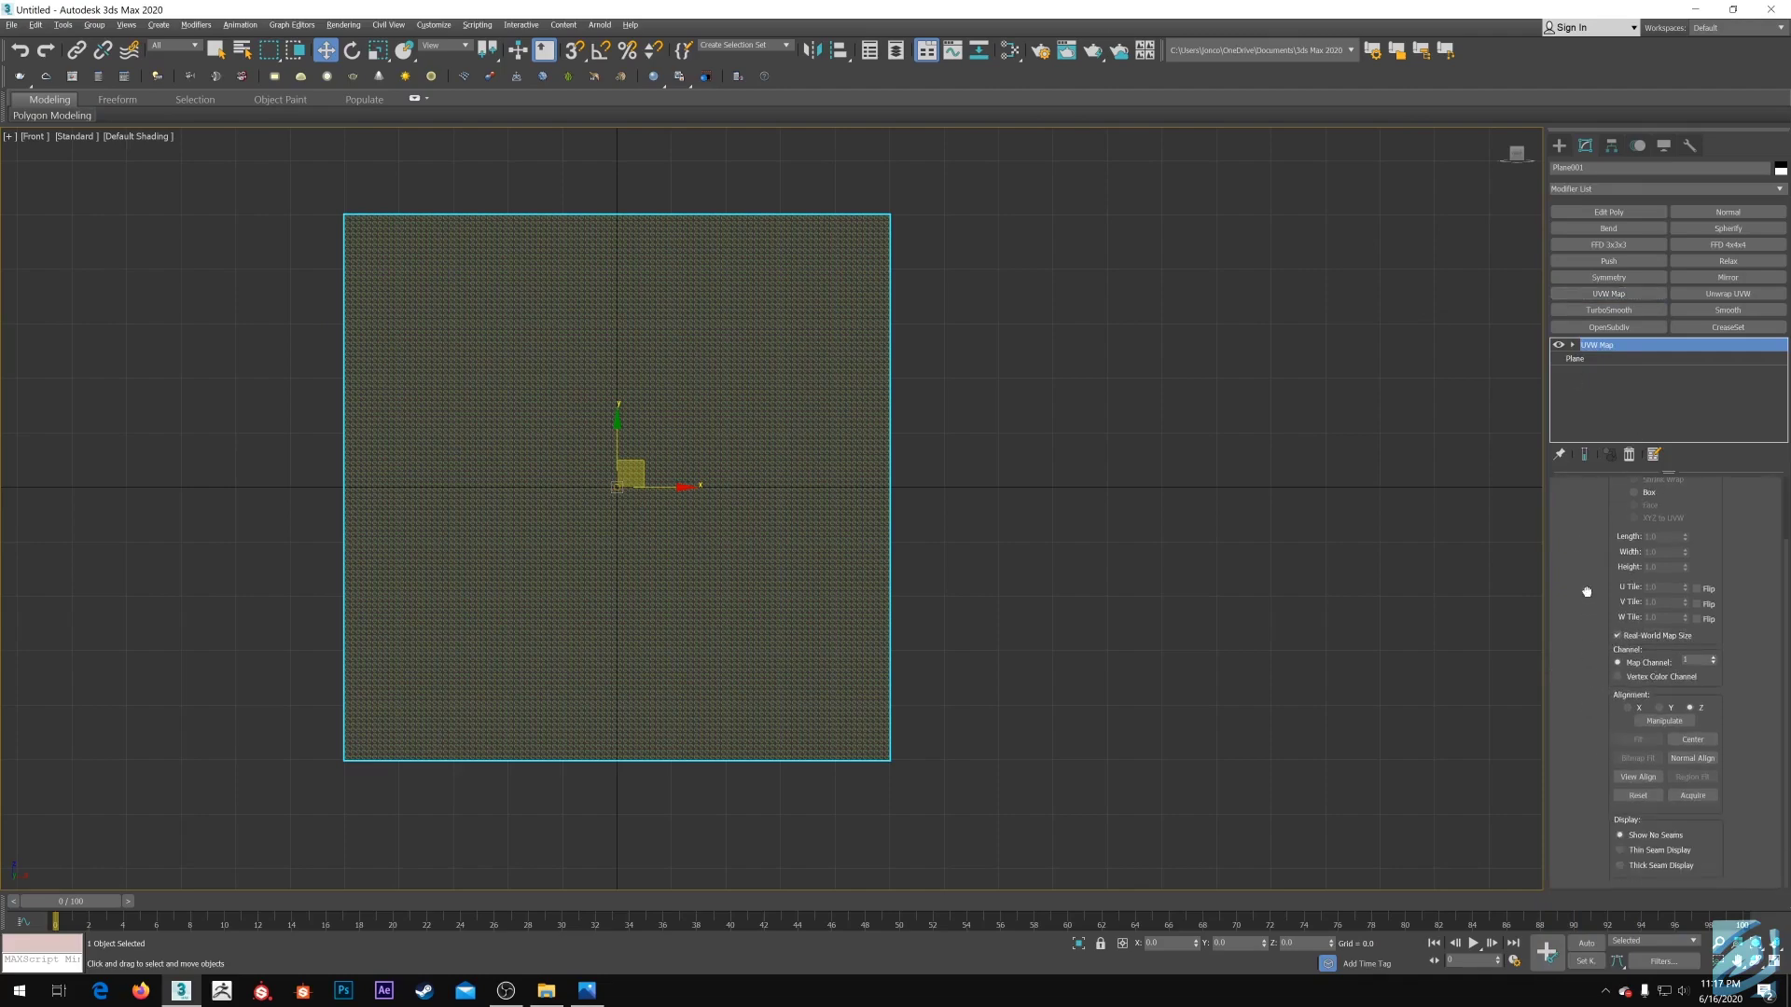
{"action": "left_click", "coordinate": [1619, 636]}
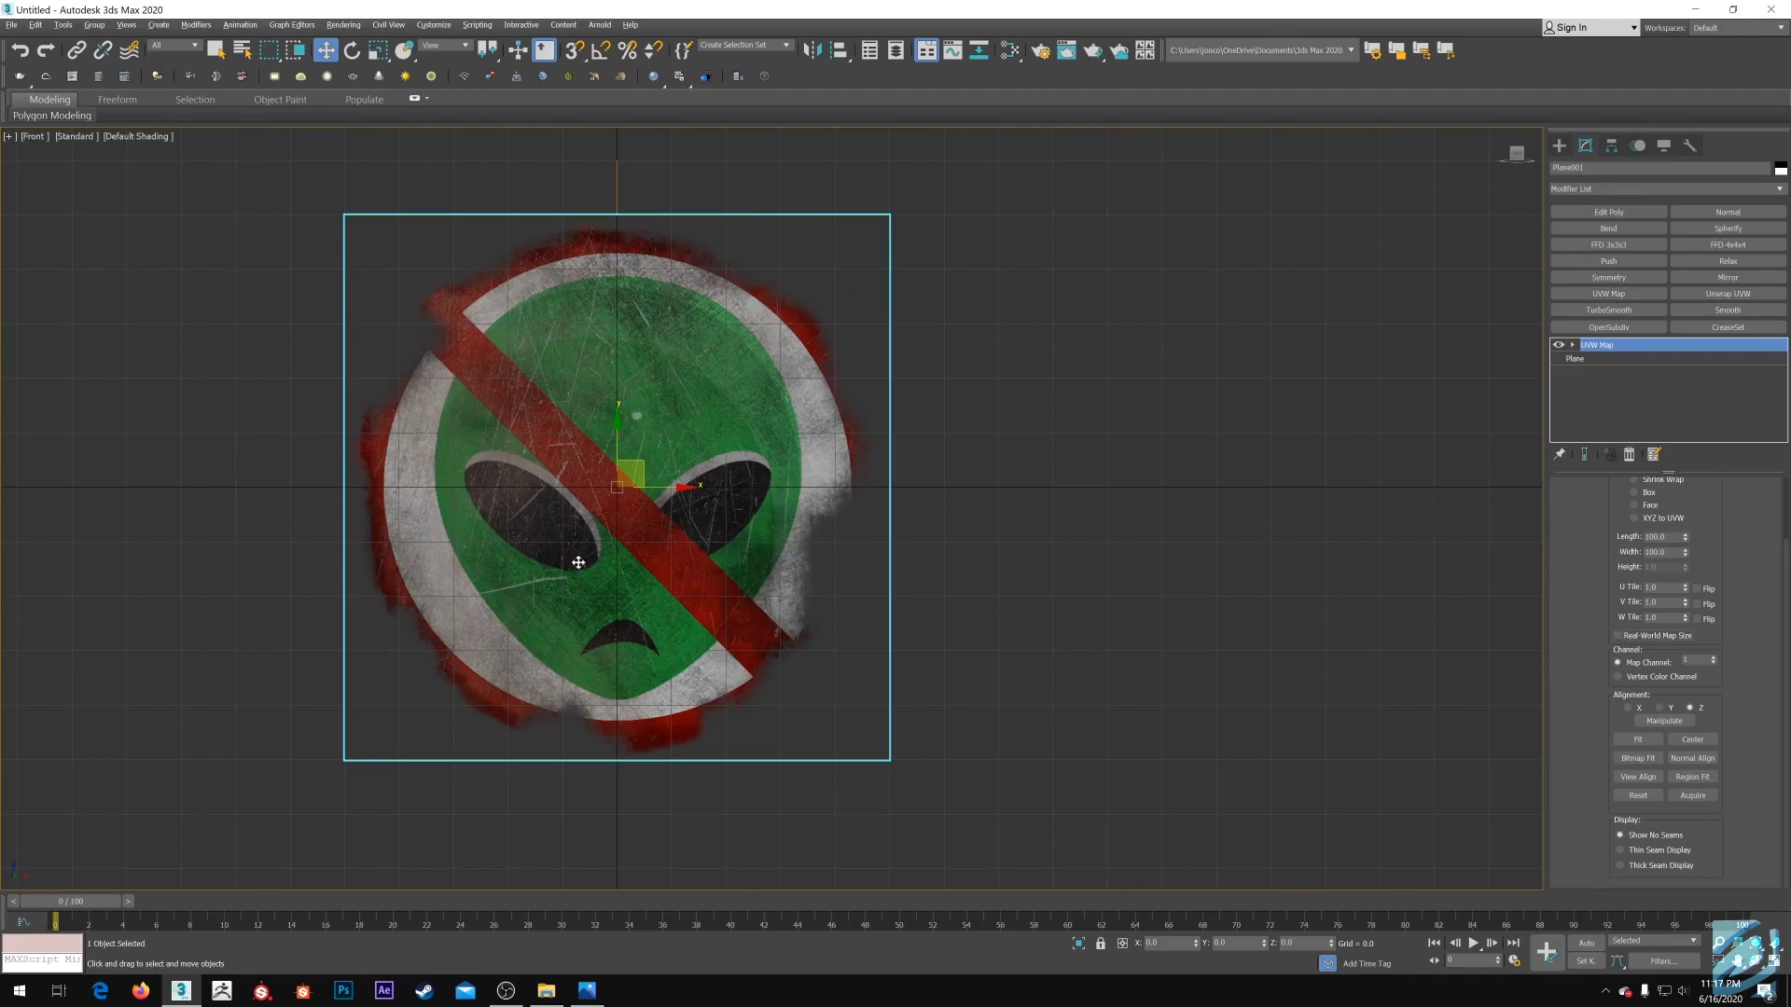
Compare the sticker's edges on the plane with the Alien_Sticker_ALPHA.png image from the desktop, then return to the maximized 3ds Max window
{"action": "left_click_drag", "start_coordinate": [578, 564], "coordinate": [666, 545]}
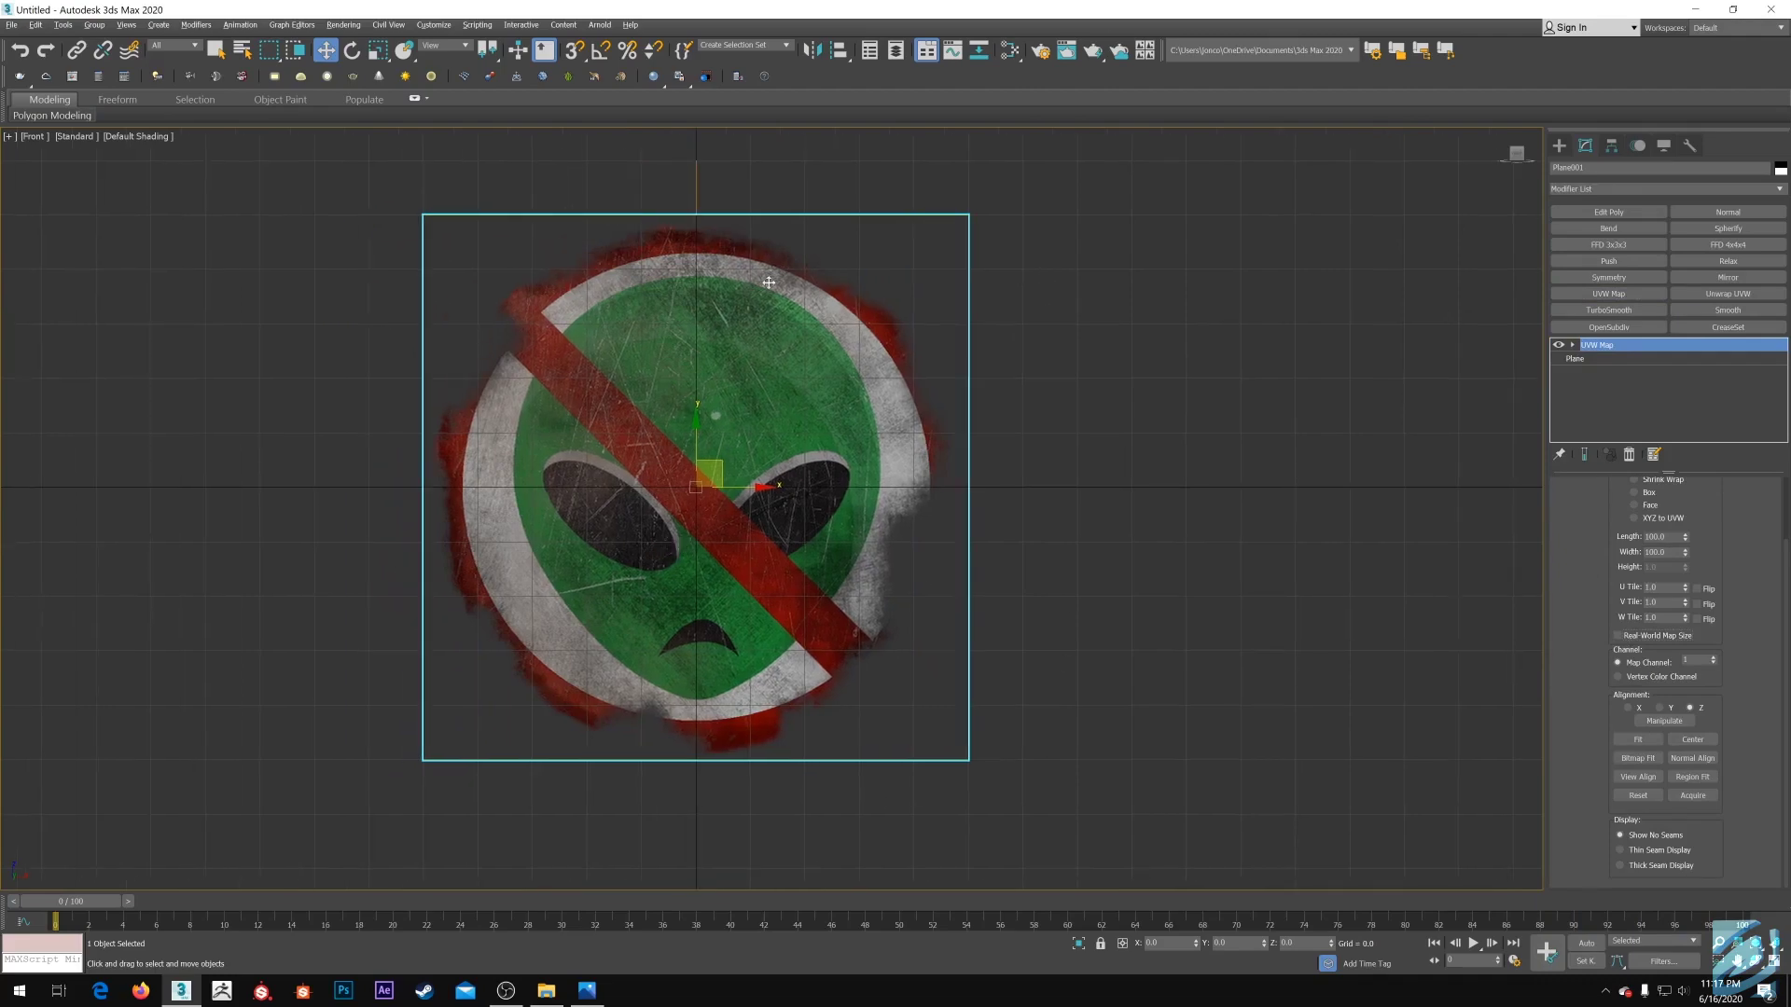
{"action": "scroll", "coordinate": [606, 344], "scroll_direction": "up", "scroll_amount": 5}
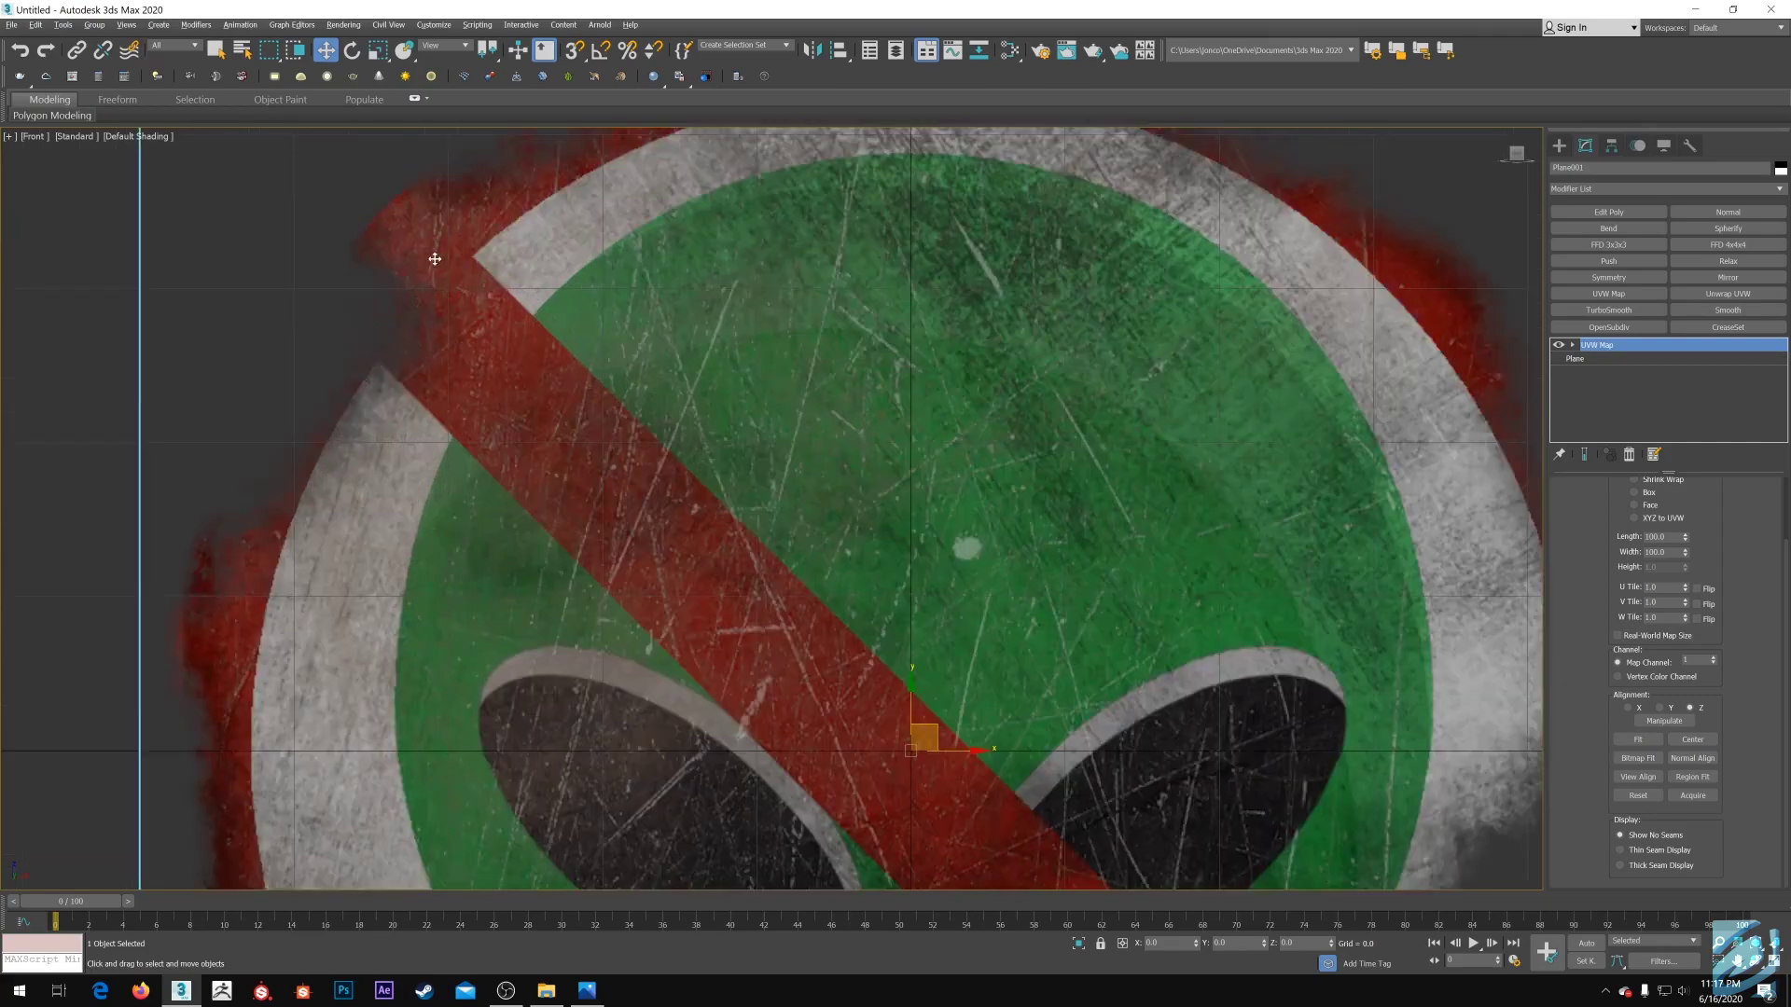
{"action": "scroll", "coordinate": [435, 253], "scroll_direction": "down", "scroll_amount": 5}
{"action": "double_click", "coordinate": [635, 5]}
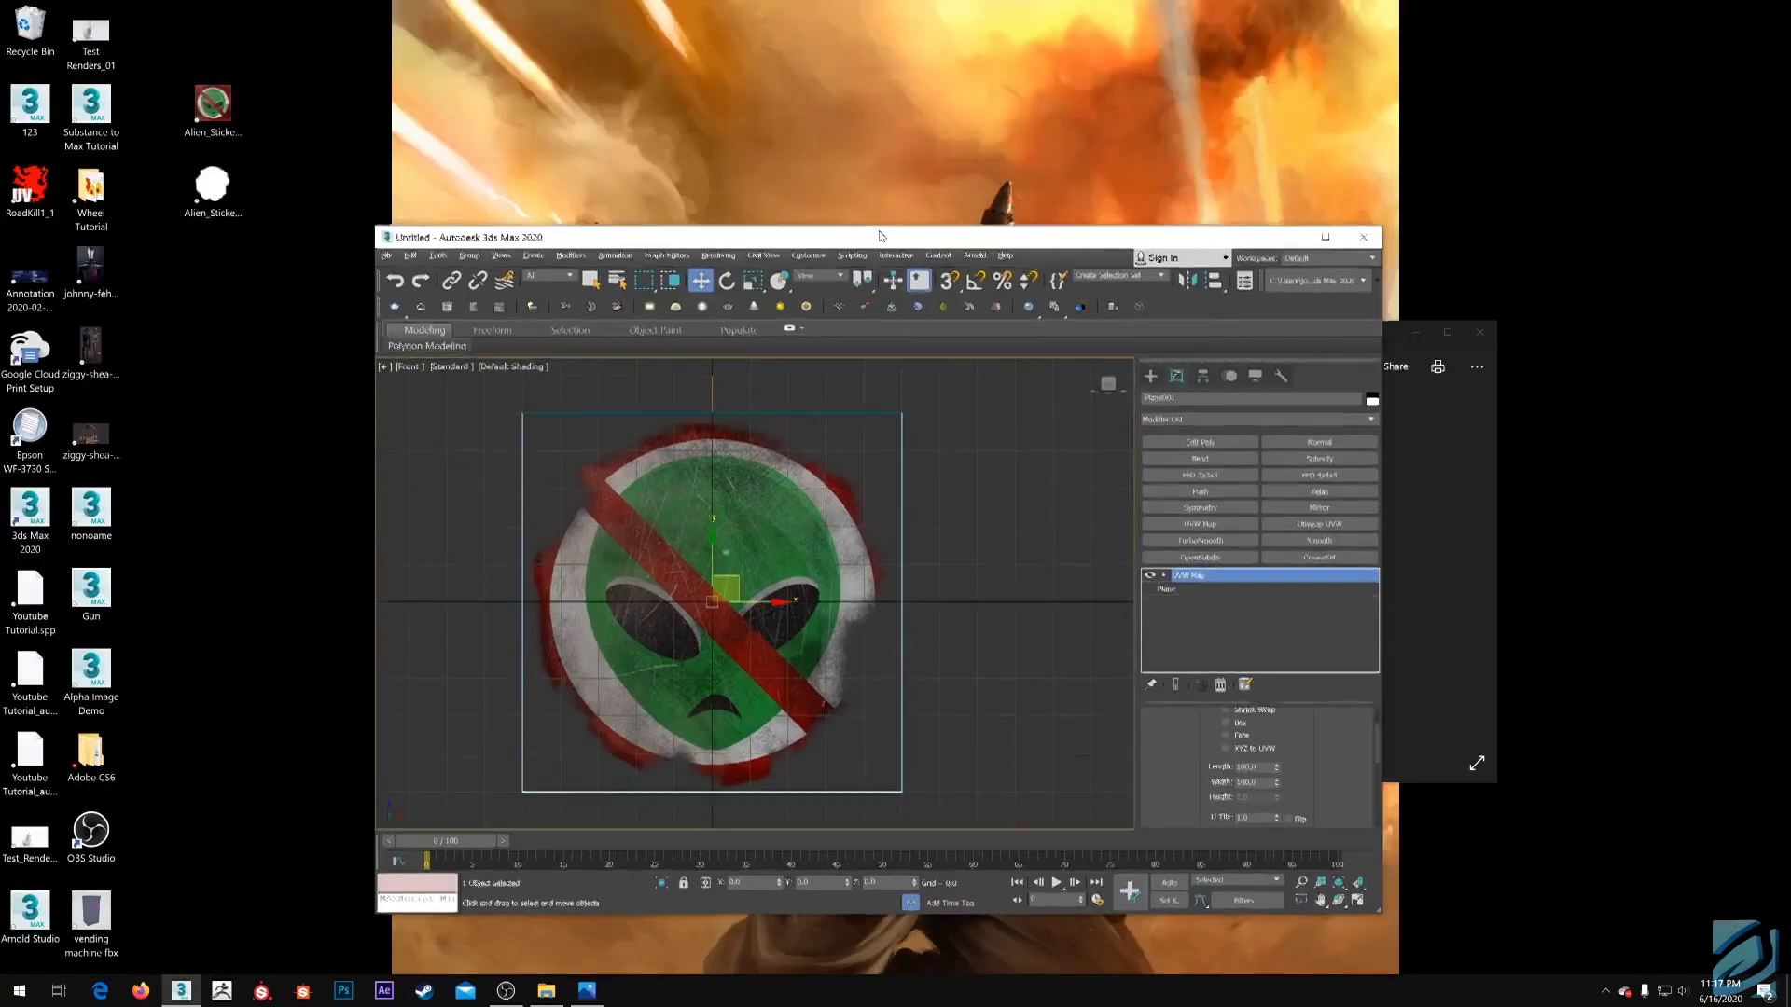
{"action": "double_click", "coordinate": [213, 187]}
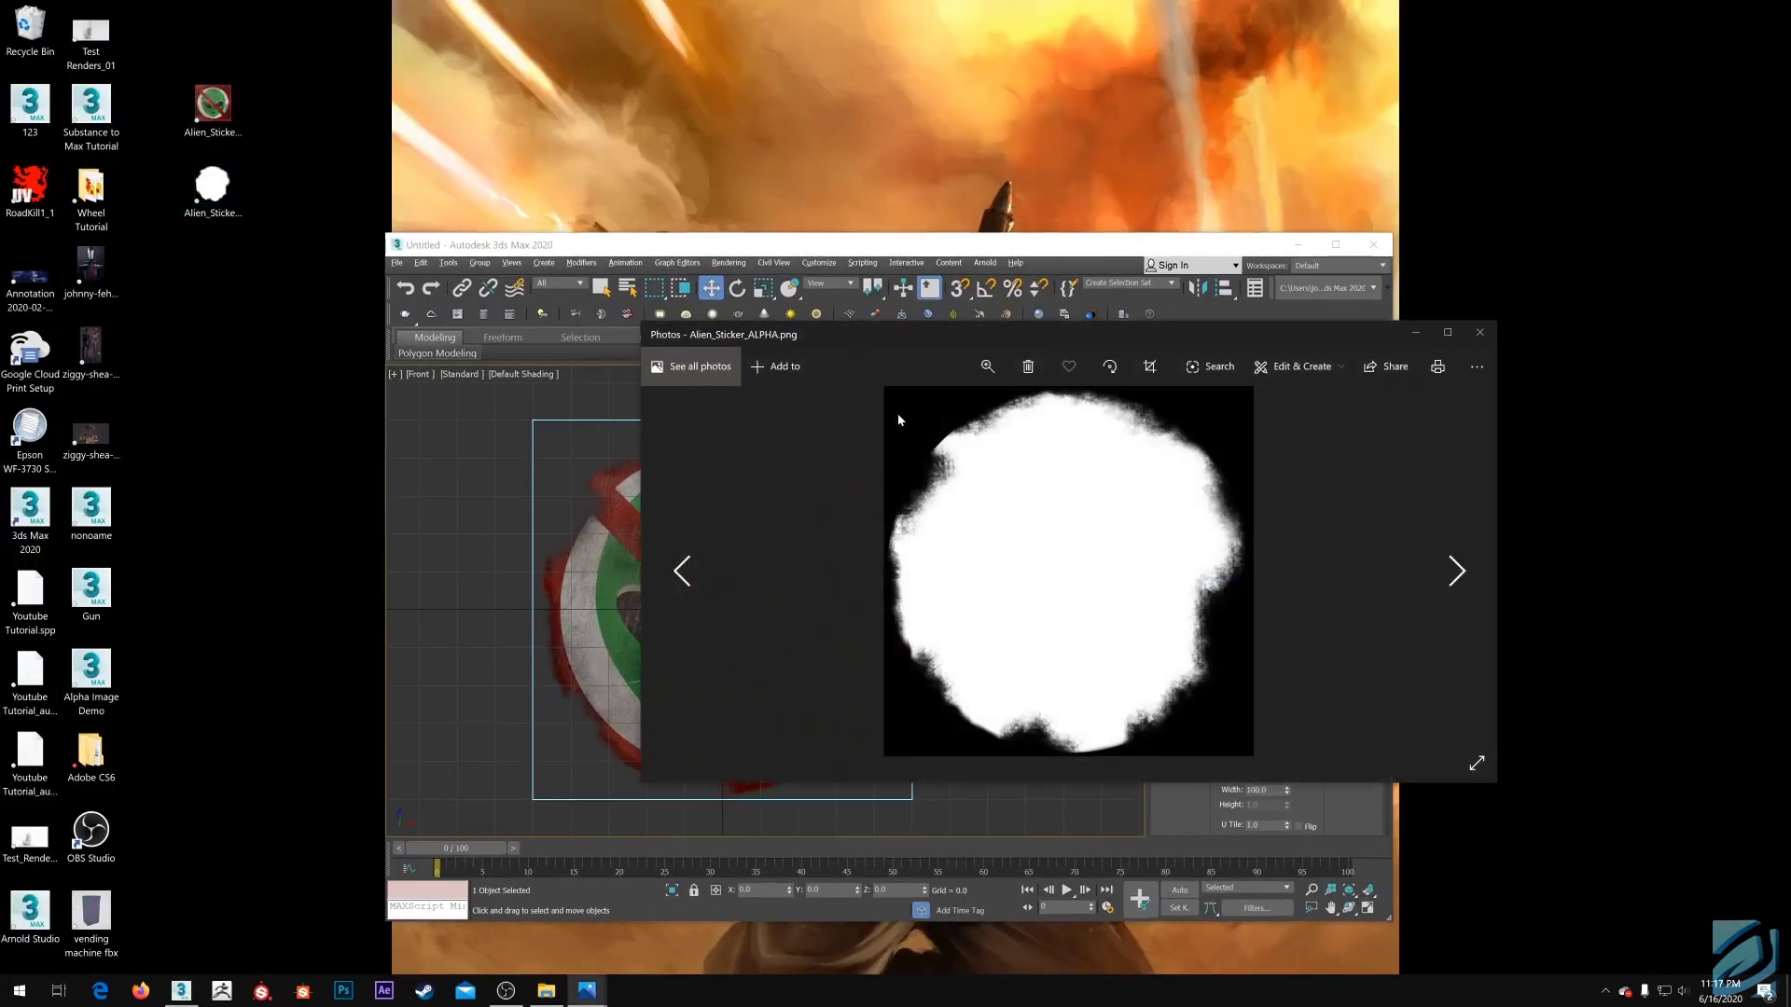
{"action": "scroll", "coordinate": [938, 478], "scroll_direction": "up", "scroll_amount": 1}
{"action": "scroll", "coordinate": [938, 478], "scroll_direction": "down", "scroll_amount": 1}
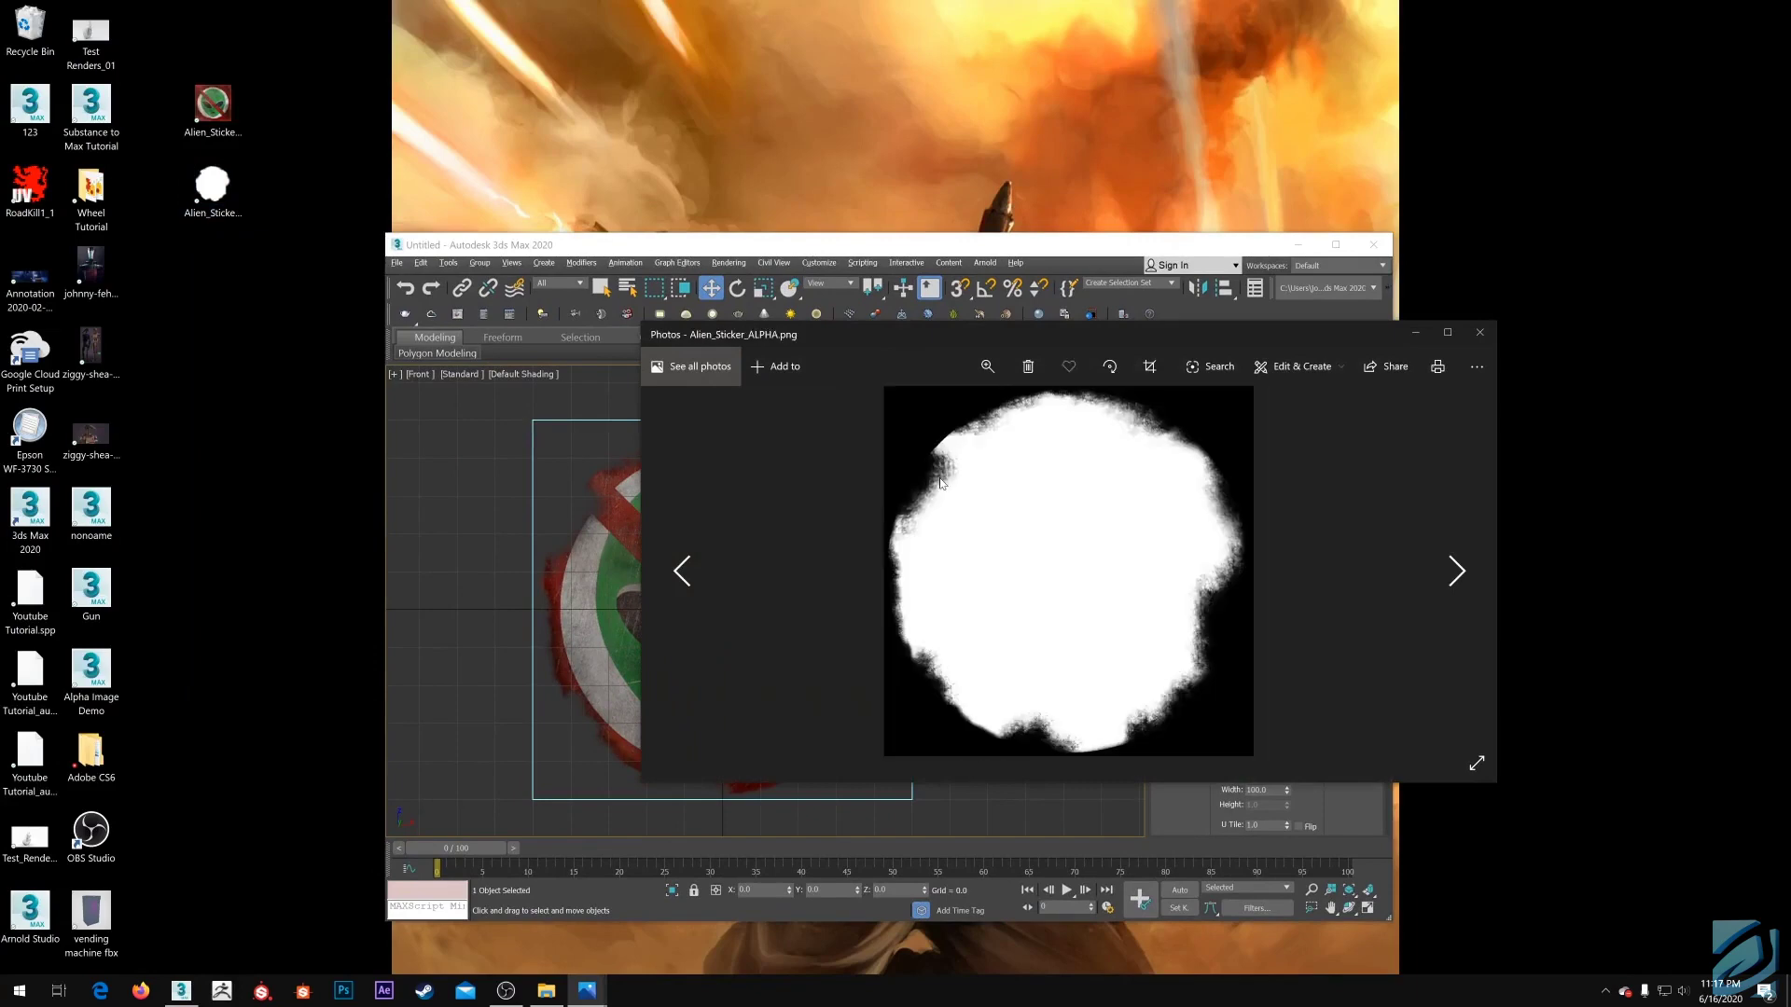
{"action": "left_click", "coordinate": [1480, 332]}
{"action": "left_click", "coordinate": [1335, 245]}
Examine the cut-out edges of the sticker on the plane from near and far
{"action": "scroll", "coordinate": [419, 327], "scroll_direction": "up", "scroll_amount": 2}
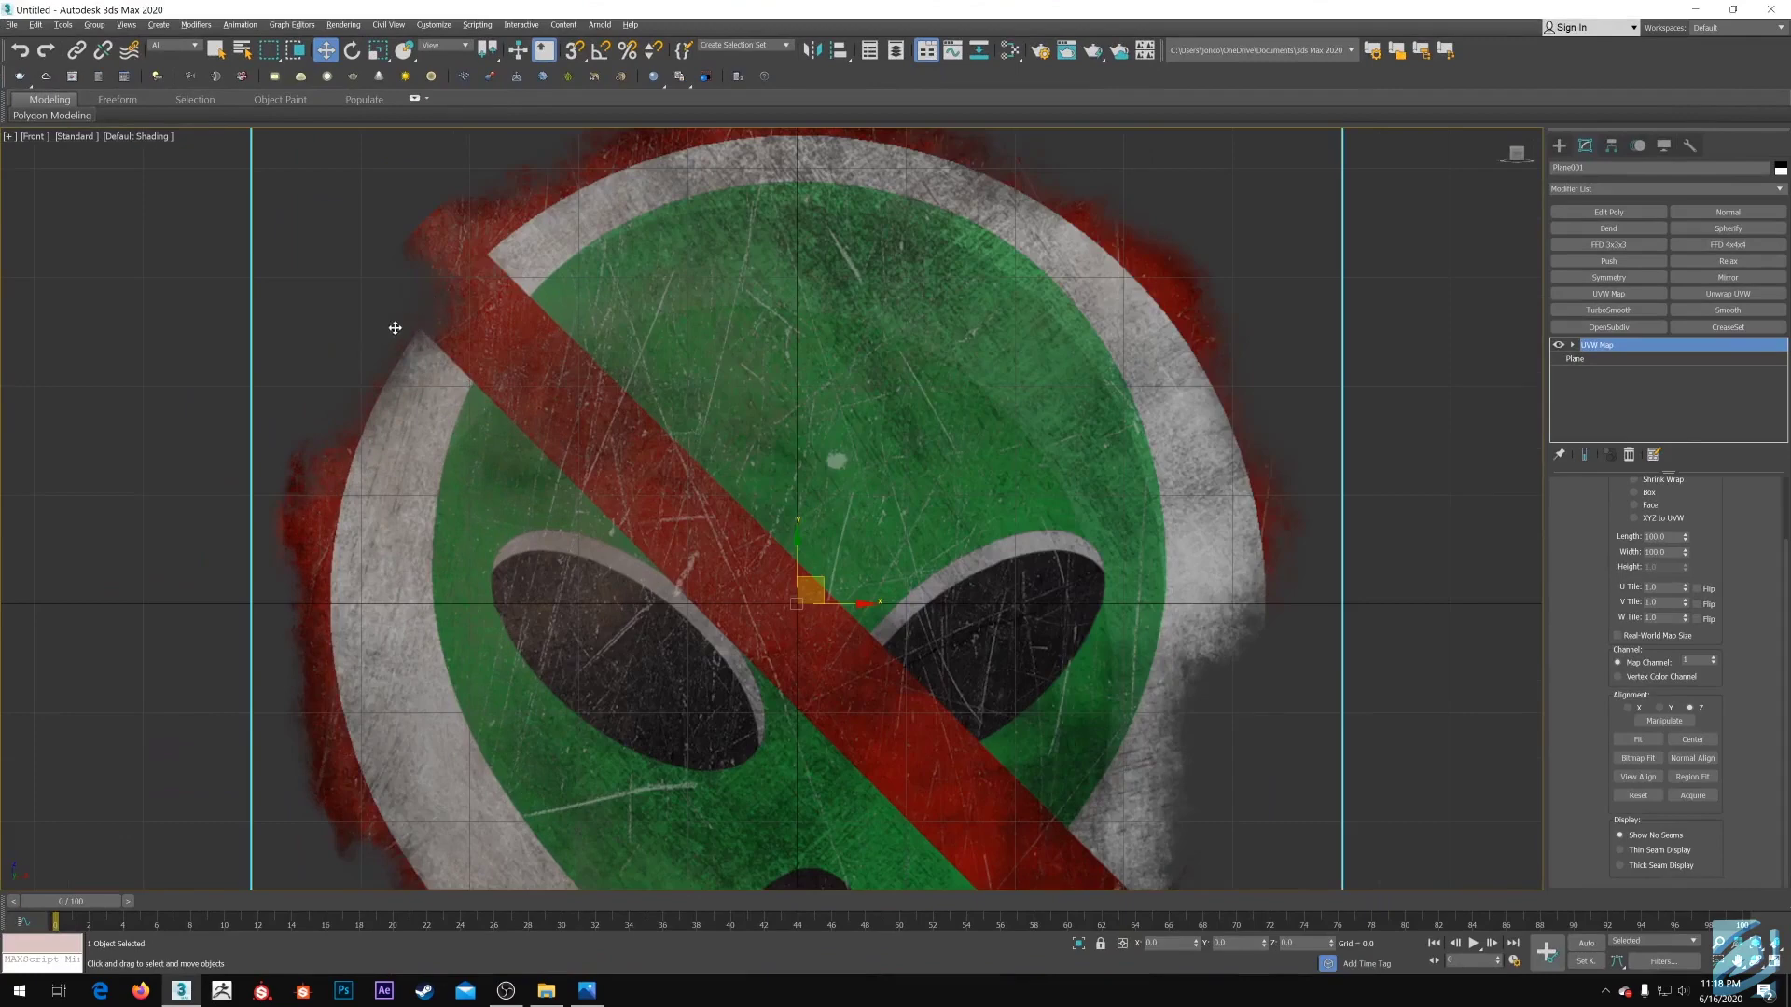
{"action": "scroll", "coordinate": [464, 455], "scroll_direction": "down", "scroll_amount": 6}
{"action": "scroll", "coordinate": [467, 453], "scroll_direction": "up", "scroll_amount": 4}
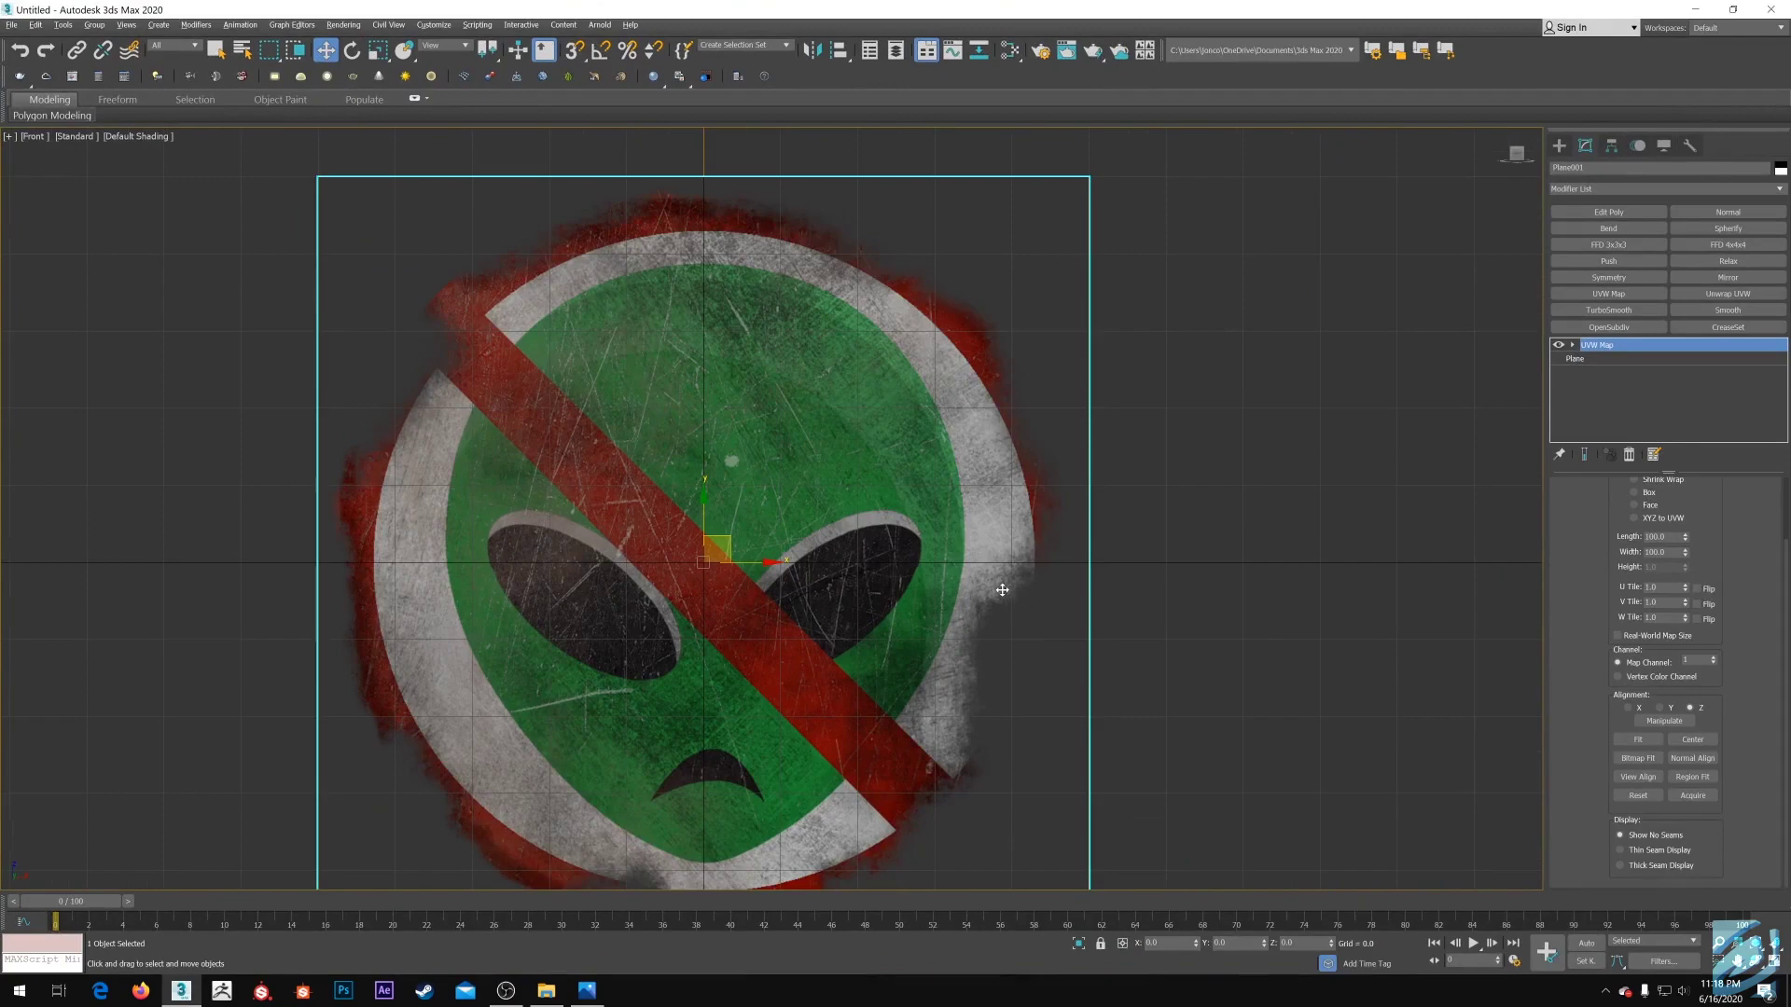
{"action": "scroll", "coordinate": [1001, 589], "scroll_direction": "down", "scroll_amount": 4}
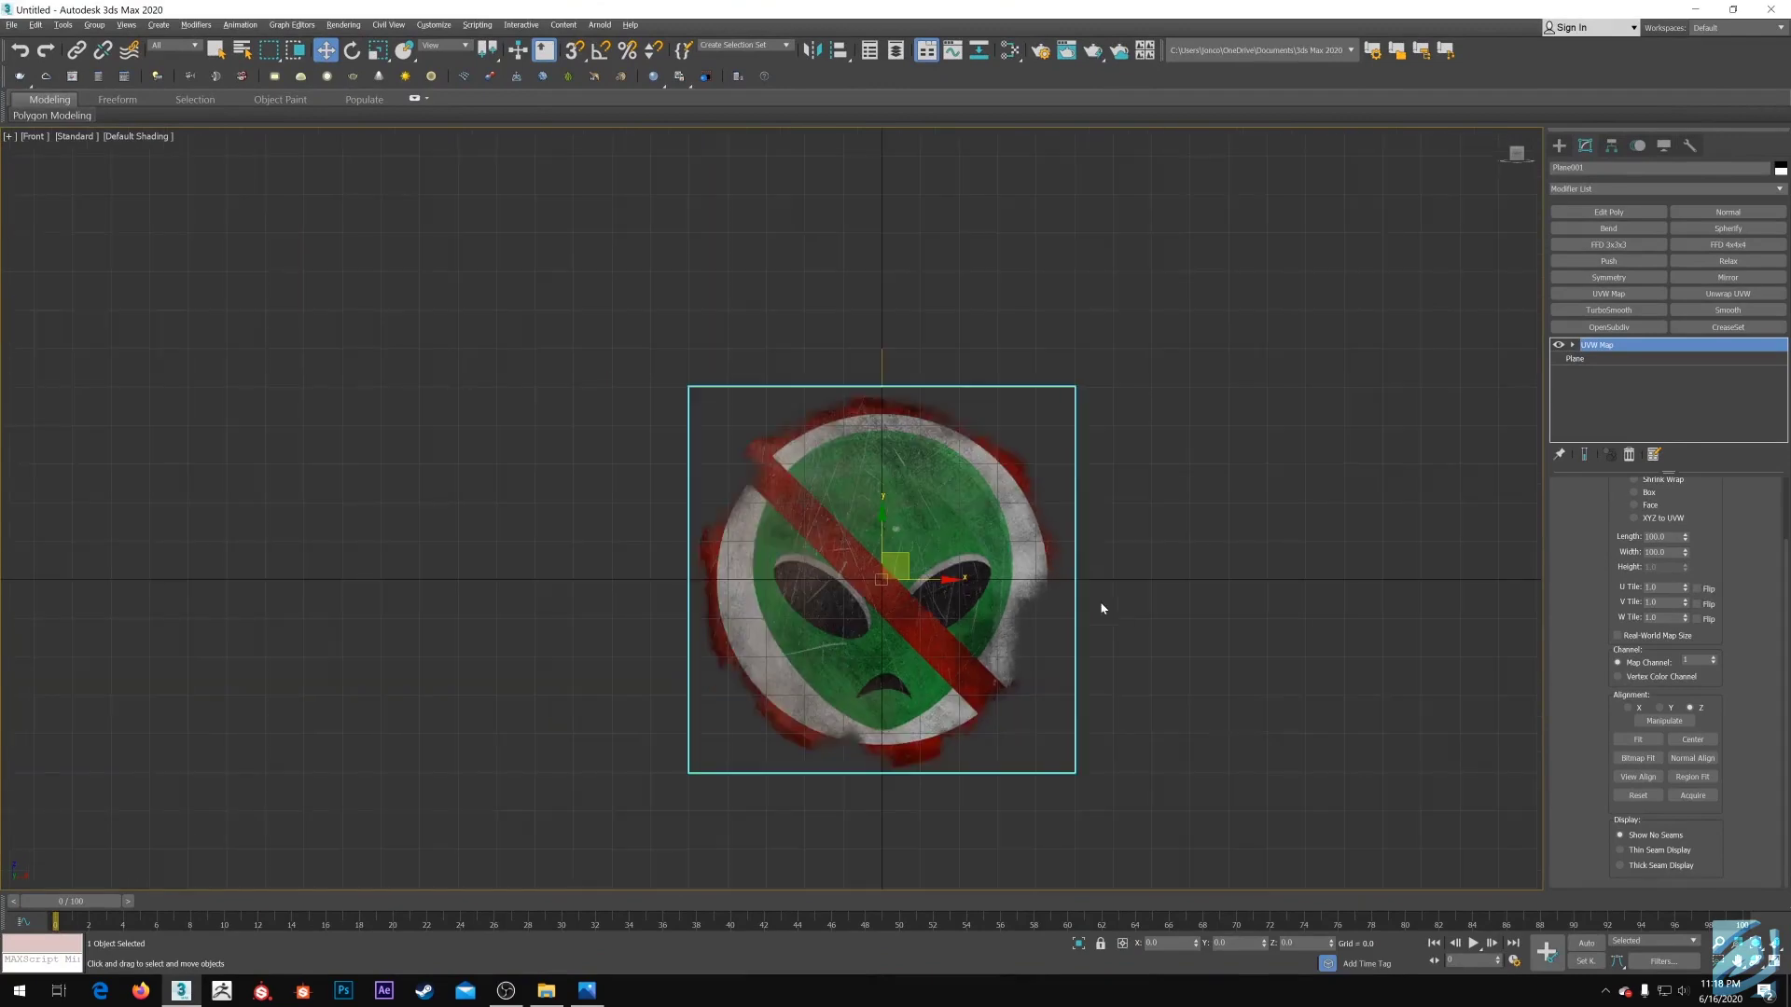
{"action": "scroll", "coordinate": [1101, 600], "scroll_direction": "up", "scroll_amount": 4}
{"action": "scroll", "coordinate": [1100, 600], "scroll_direction": "down", "scroll_amount": 4}
{"action": "middle_click_drag", "start_coordinate": [1101, 600], "coordinate": [1126, 527]}
{"action": "middle_click_drag", "start_coordinate": [1055, 471], "coordinate": [1036, 462]}
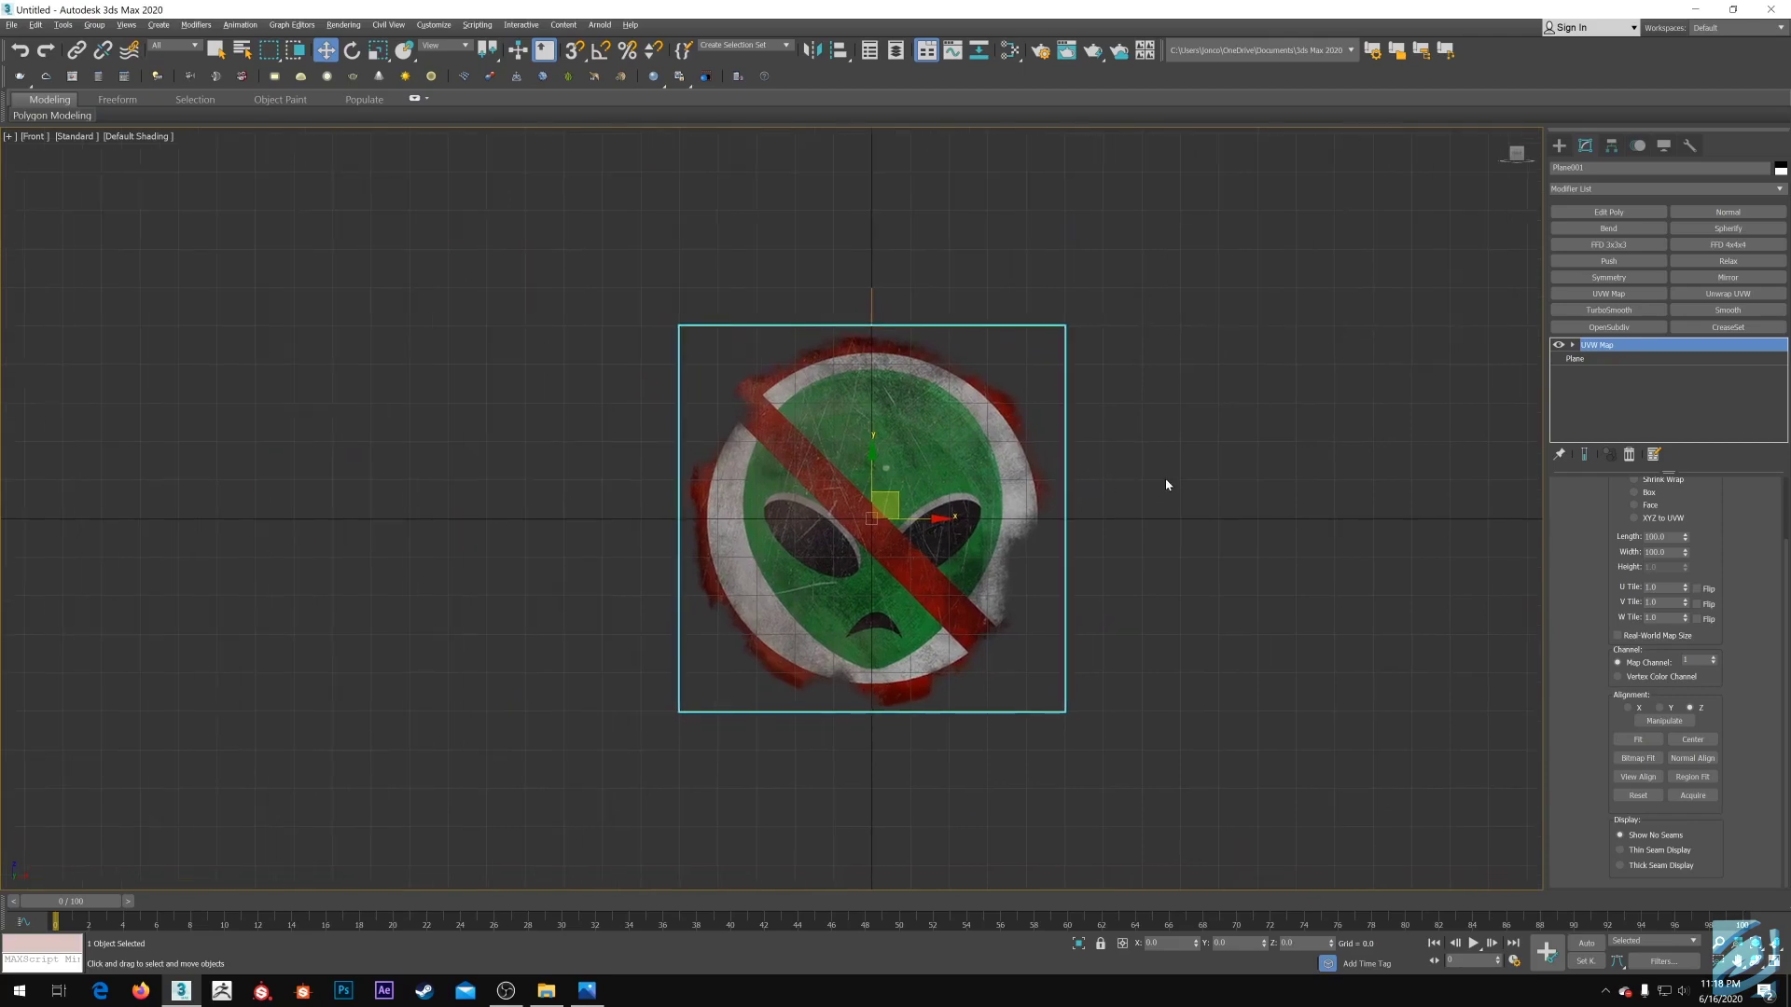
Open the Slate Material Editor maximized and delete the existing sticker material nodes
{"action": "key", "text": "m"}
{"action": "left_click_drag", "start_coordinate": [606, 146], "coordinate": [1068, 8]}
{"action": "middle_click_drag", "start_coordinate": [959, 596], "coordinate": [978, 568]}
{"action": "scroll", "coordinate": [978, 568], "scroll_direction": "down", "scroll_amount": 1}
{"action": "left_click_drag", "start_coordinate": [443, 221], "coordinate": [859, 560]}
{"action": "middle_click_drag", "start_coordinate": [838, 506], "coordinate": [1074, 505]}
{"action": "key", "text": "Delete"}
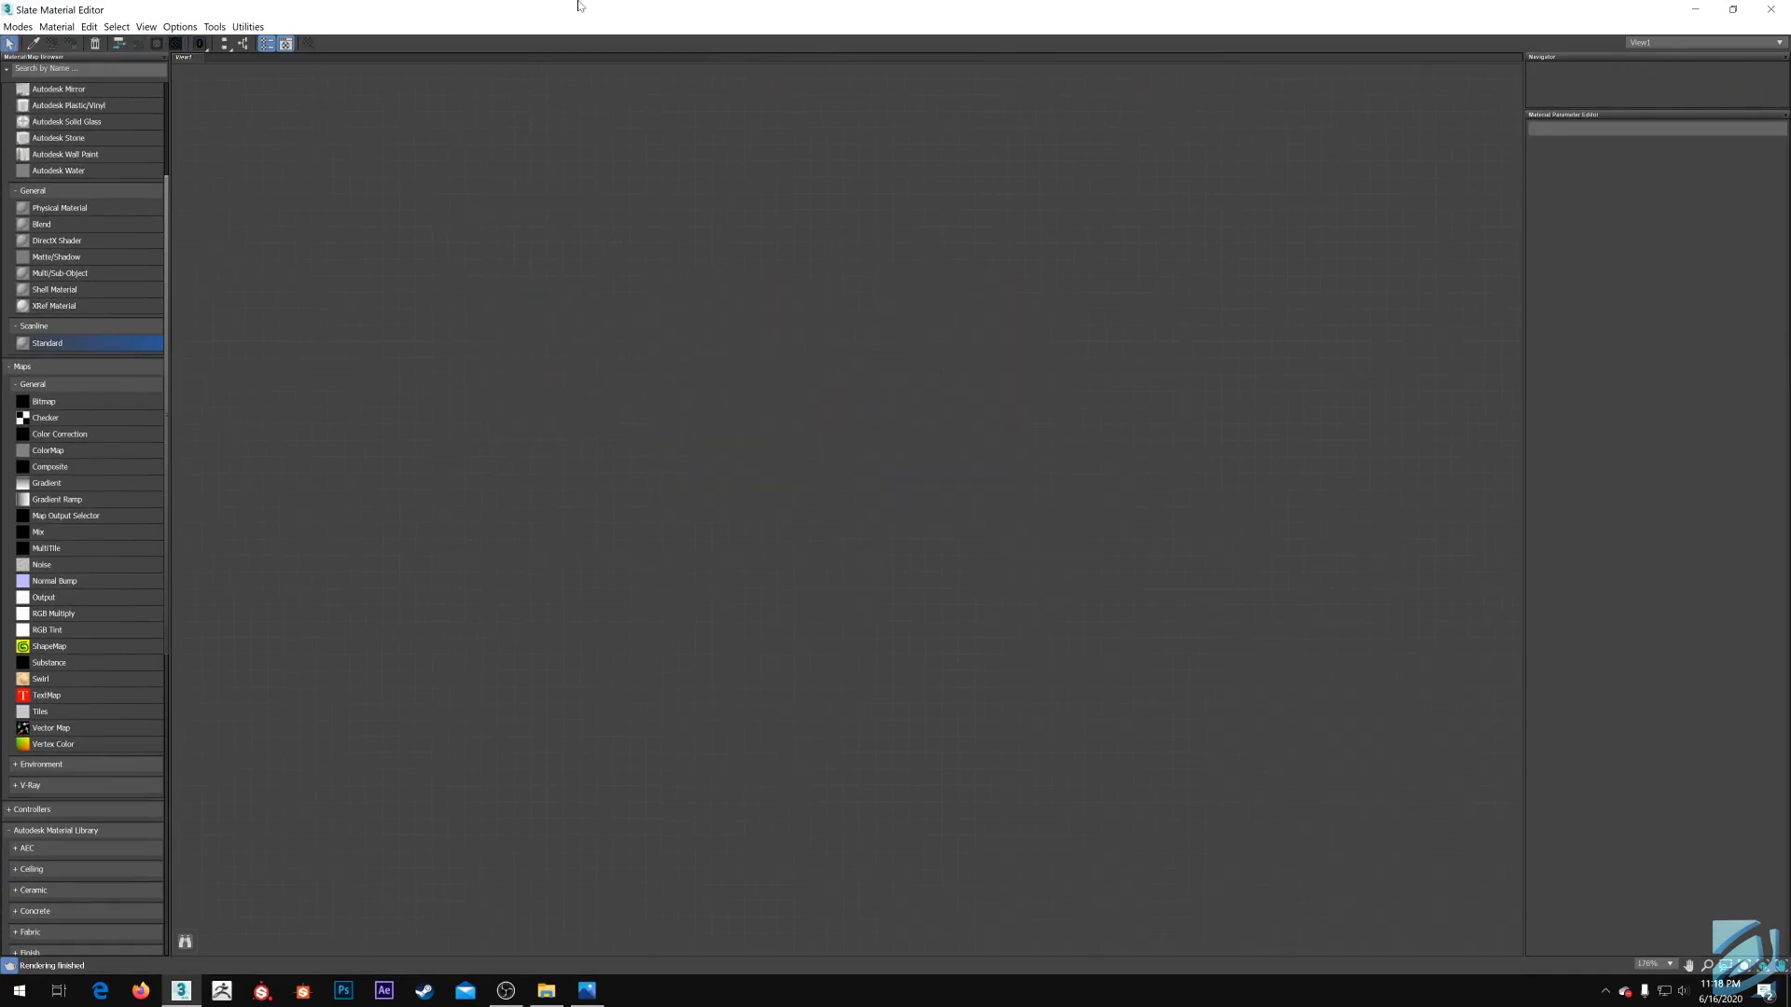
Restore the two bitmap nodes and replace the Standard material with a Physical Material
{"action": "left_click_drag", "start_coordinate": [65, 216], "coordinate": [1003, 295]}
{"action": "key", "text": "ctrl+z"}
{"action": "key", "text": "ctrl+z"}
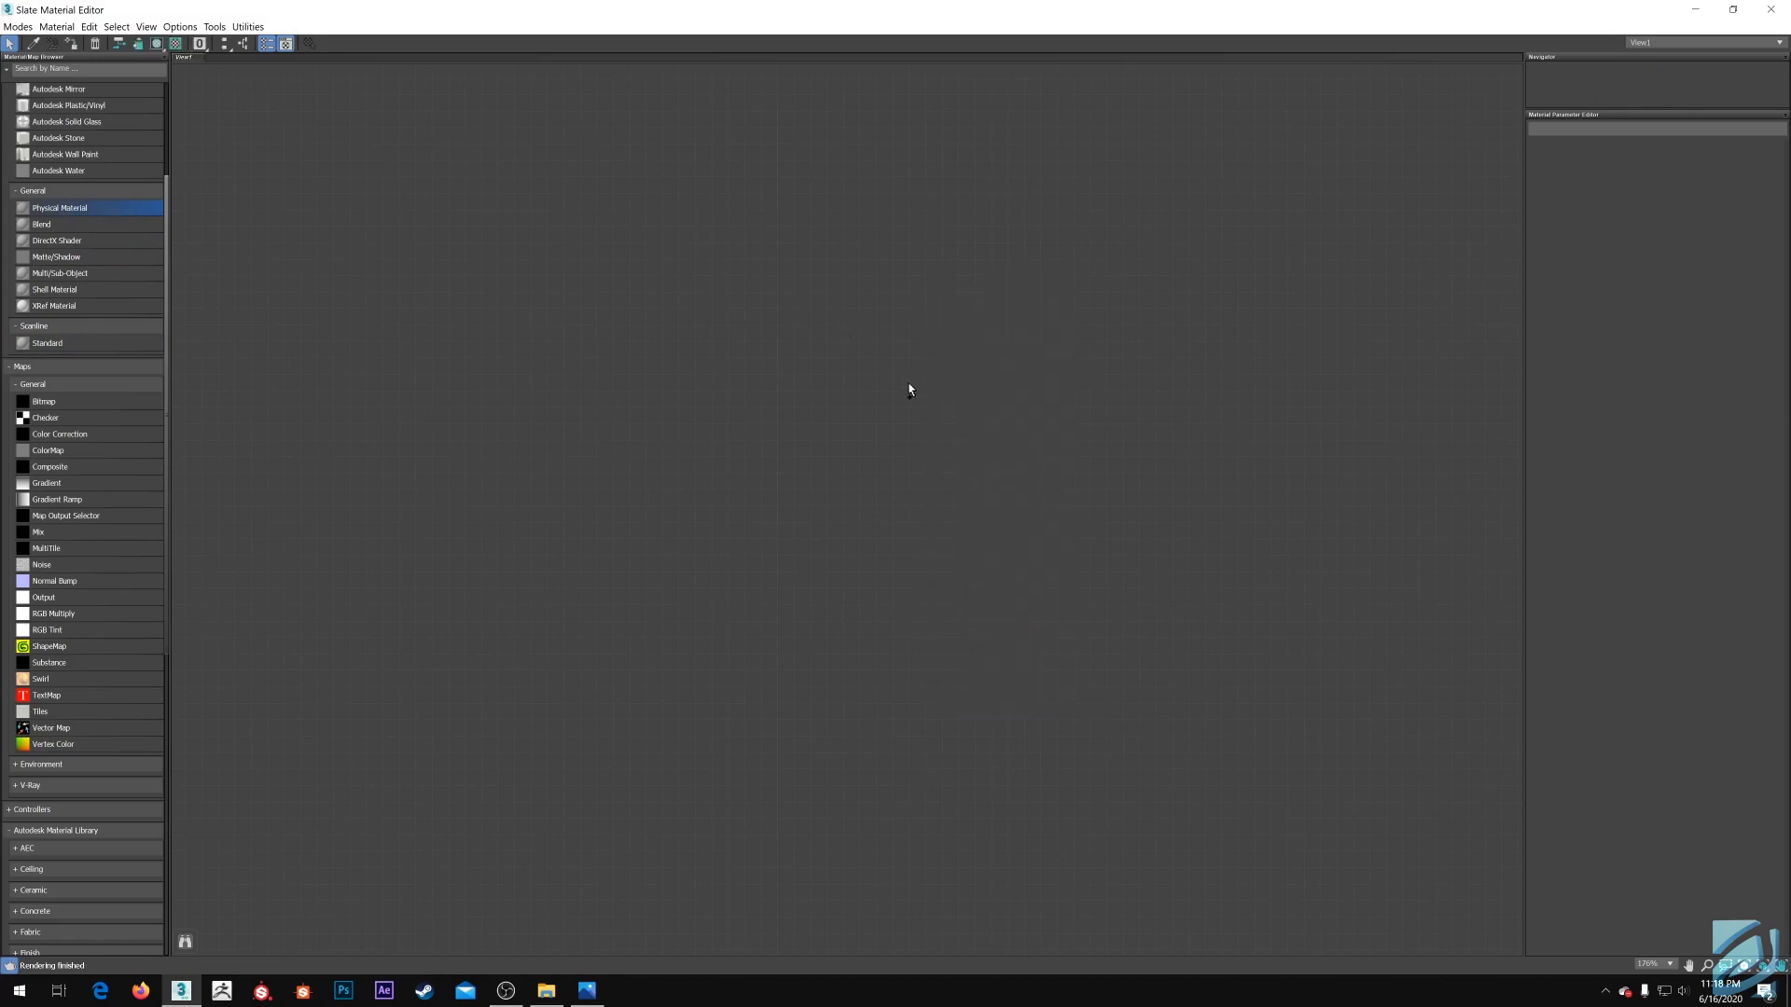
{"action": "left_click", "coordinate": [977, 300]}
{"action": "key", "text": "Delete"}
Connect the diffuse bitmap to the Physical Material's Base Color Map and the alpha bitmap to its Bump Map, arranging the nodes neatly
{"action": "left_click_drag", "start_coordinate": [935, 268], "coordinate": [814, 426]}
{"action": "left_click_drag", "start_coordinate": [789, 317], "coordinate": [591, 251]}
{"action": "left_click_drag", "start_coordinate": [944, 360], "coordinate": [950, 370]}
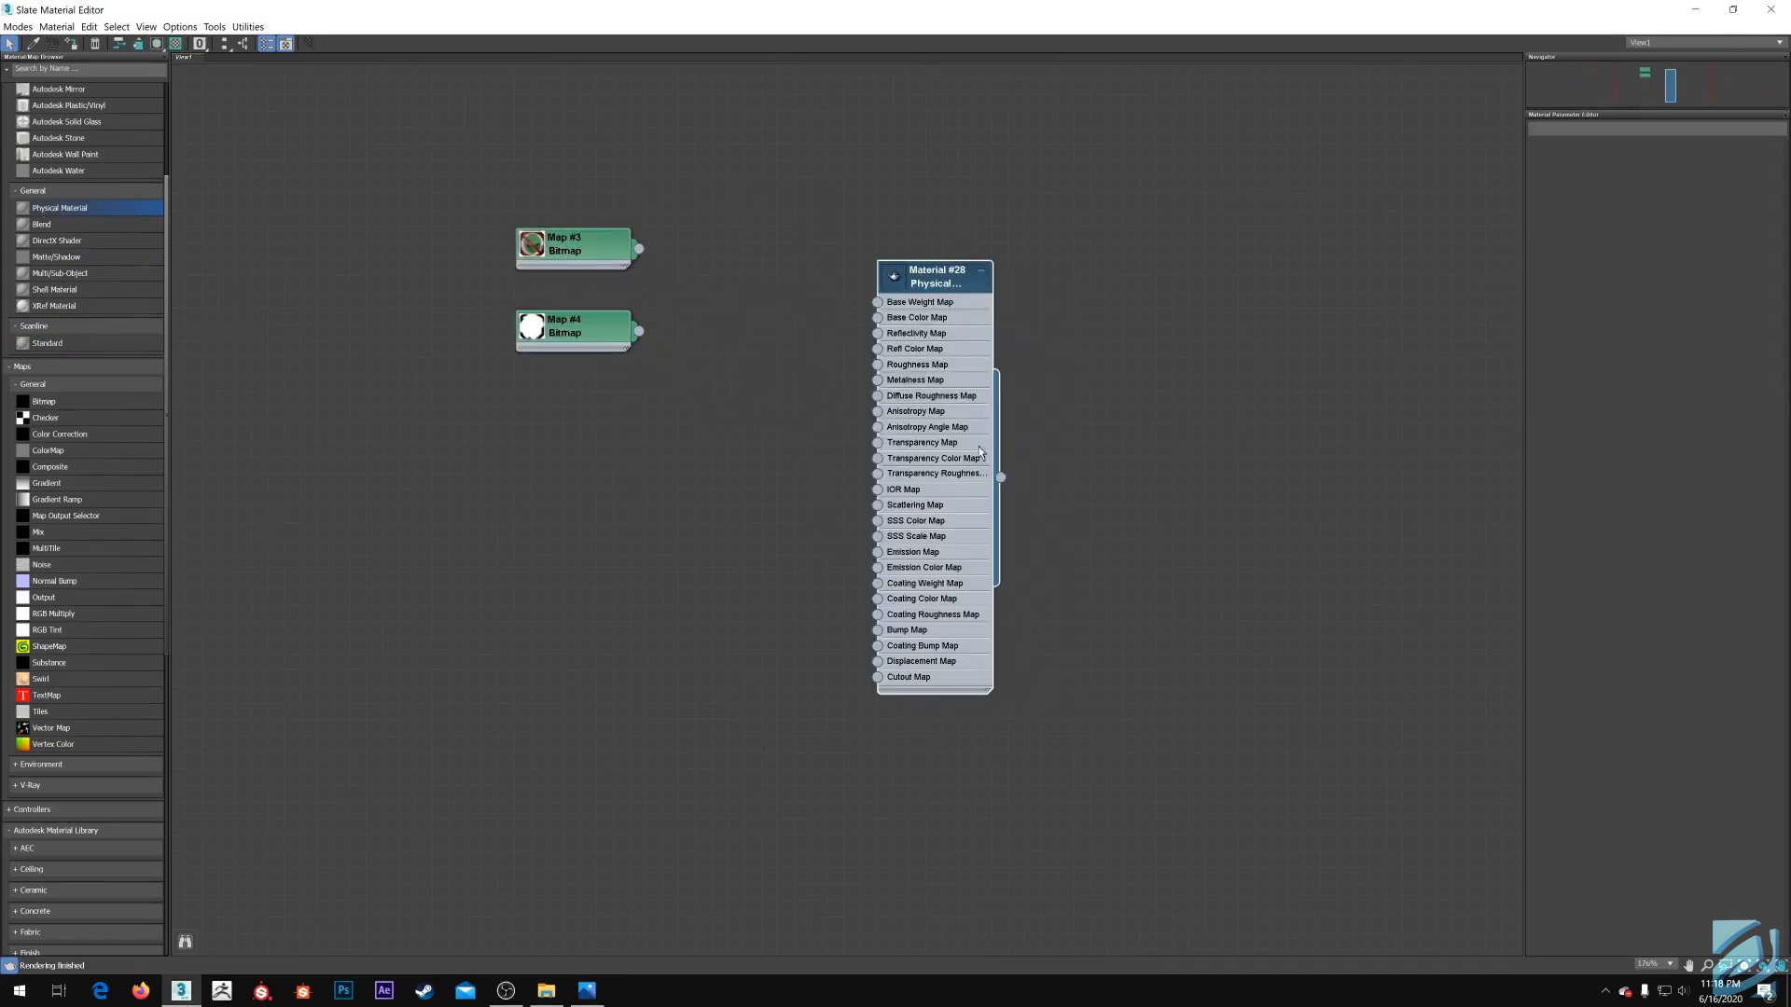
{"action": "left_click_drag", "start_coordinate": [926, 275], "coordinate": [829, 194]}
{"action": "left_click", "coordinate": [717, 228]}
{"action": "scroll", "coordinate": [717, 232], "scroll_direction": "up", "scroll_amount": 1}
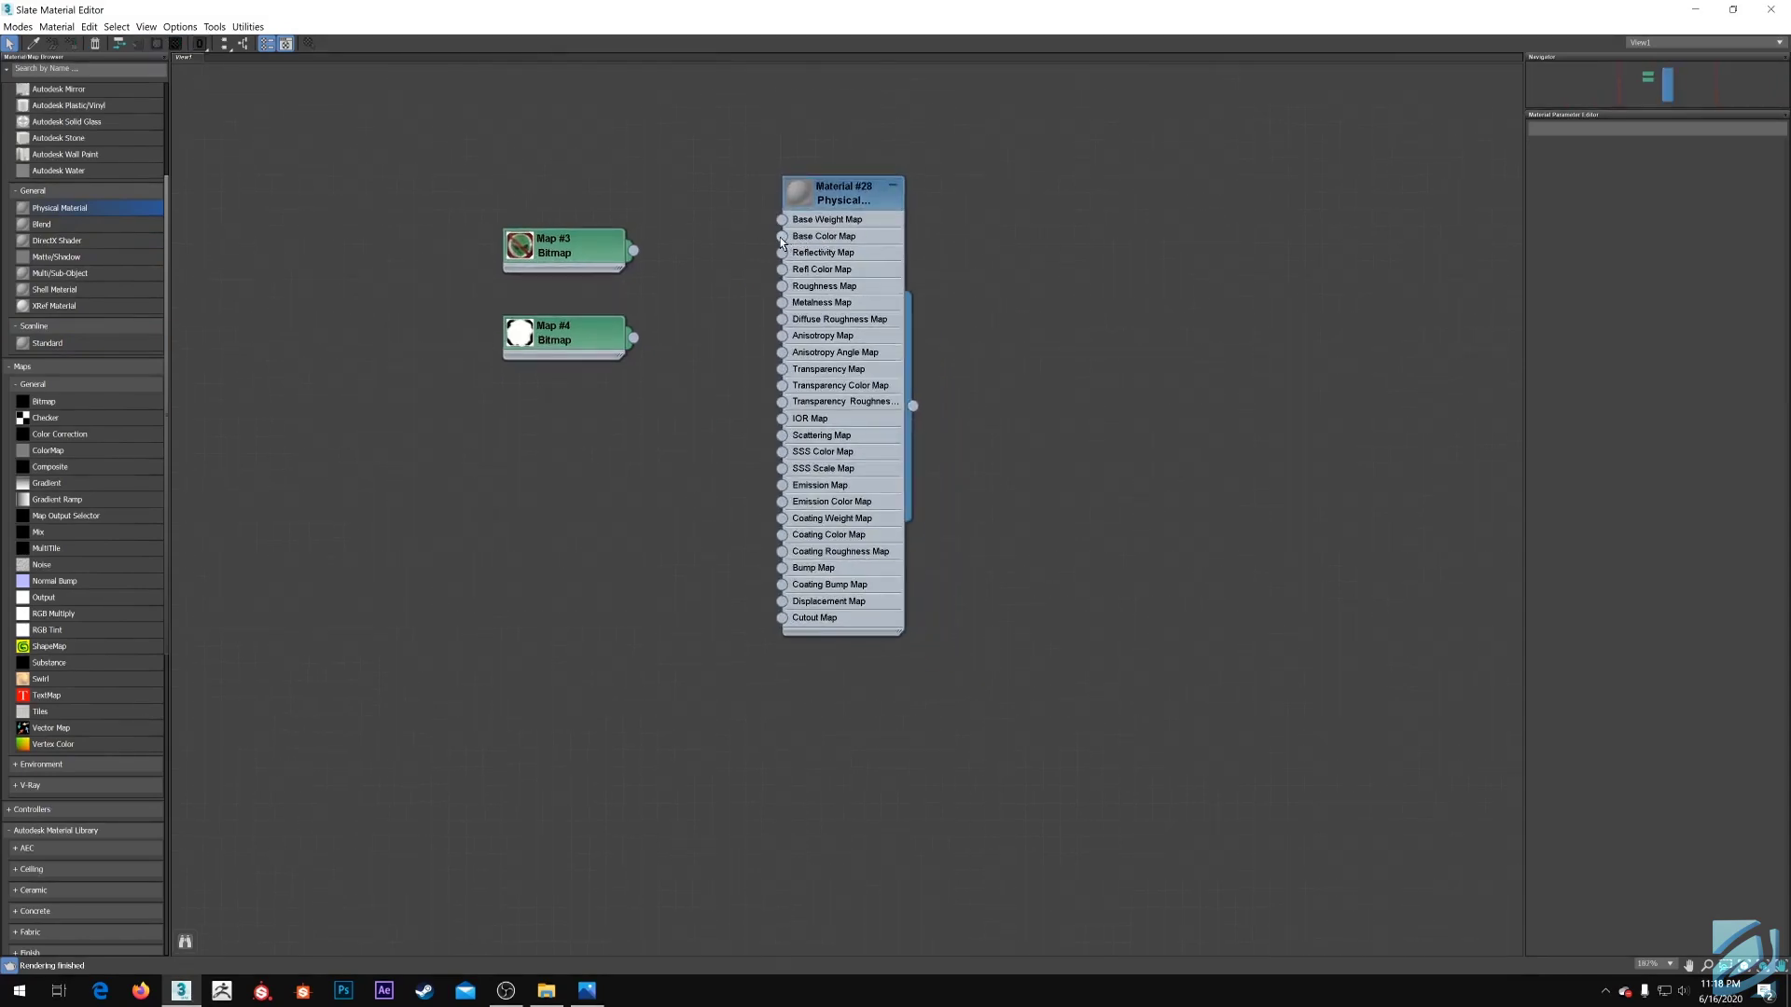
{"action": "left_click_drag", "start_coordinate": [632, 249], "coordinate": [782, 236]}
{"action": "left_click_drag", "start_coordinate": [633, 338], "coordinate": [782, 551]}
{"action": "left_click_drag", "start_coordinate": [837, 251], "coordinate": [837, 233]}
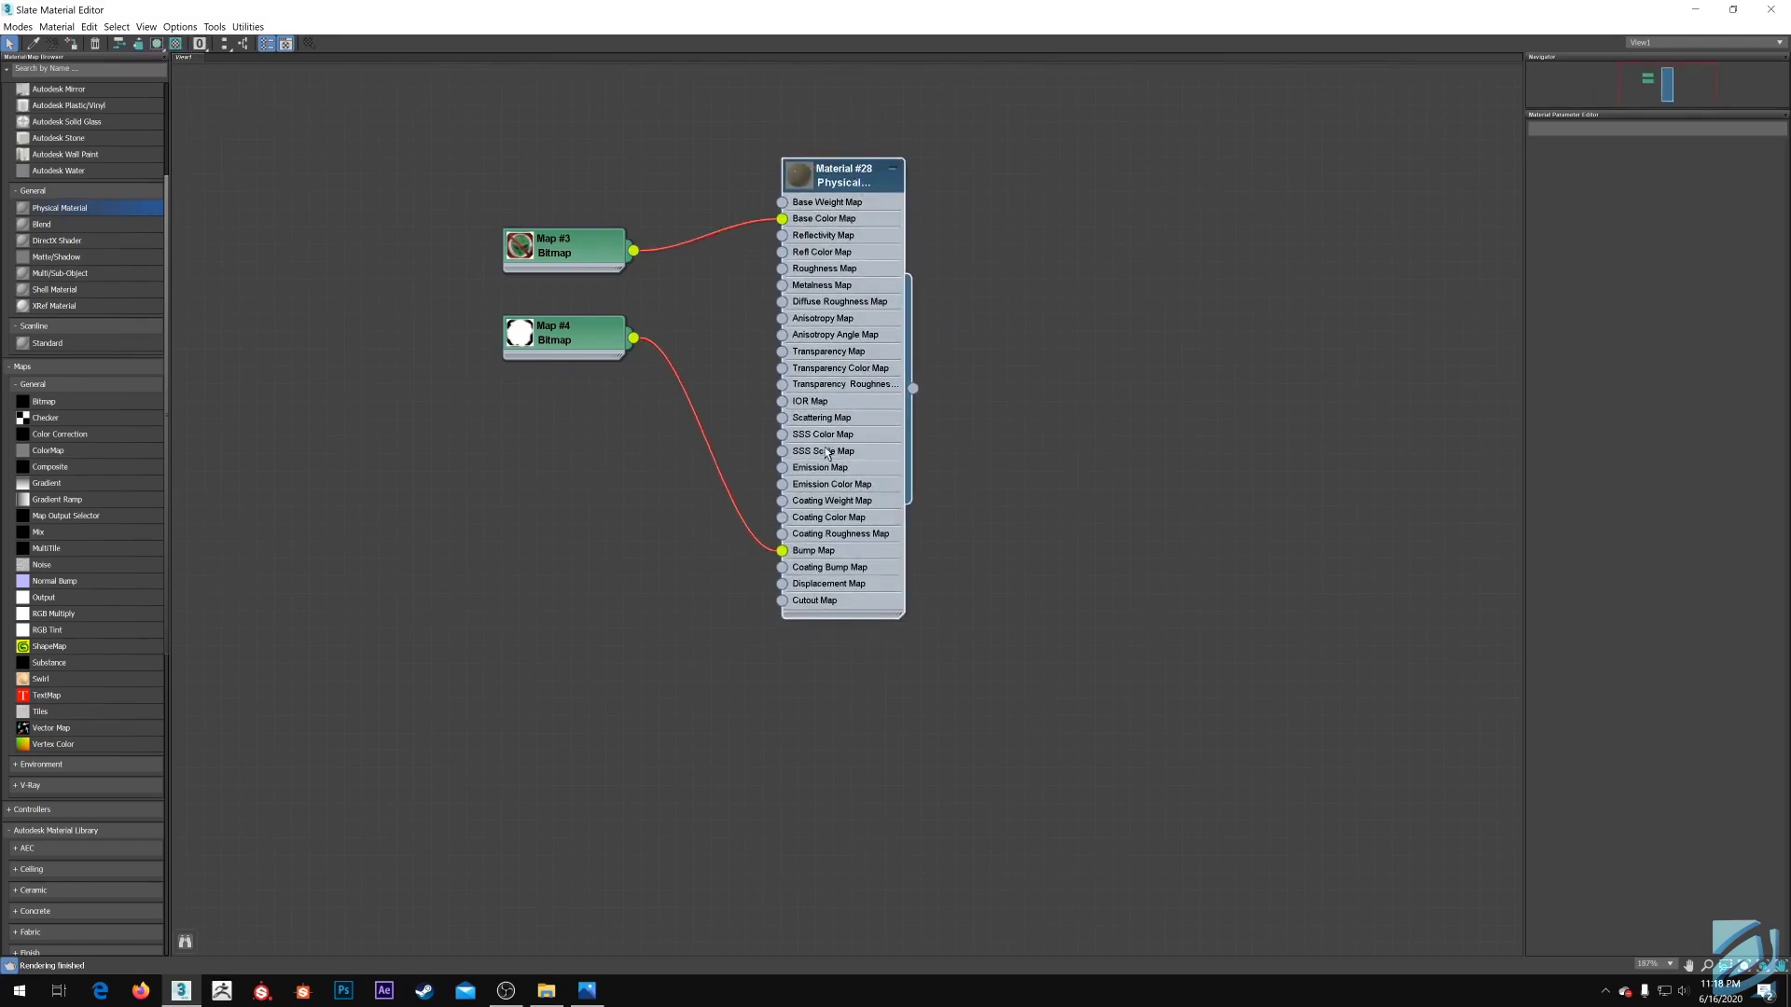
{"action": "left_click_drag", "start_coordinate": [578, 326], "coordinate": [612, 533]}
{"action": "left_click_drag", "start_coordinate": [588, 250], "coordinate": [605, 216]}
Turn on shaded viewport display for the Physical Material and assign it to the plane, with the material editor reduced beside it
{"action": "double_click", "coordinate": [840, 175]}
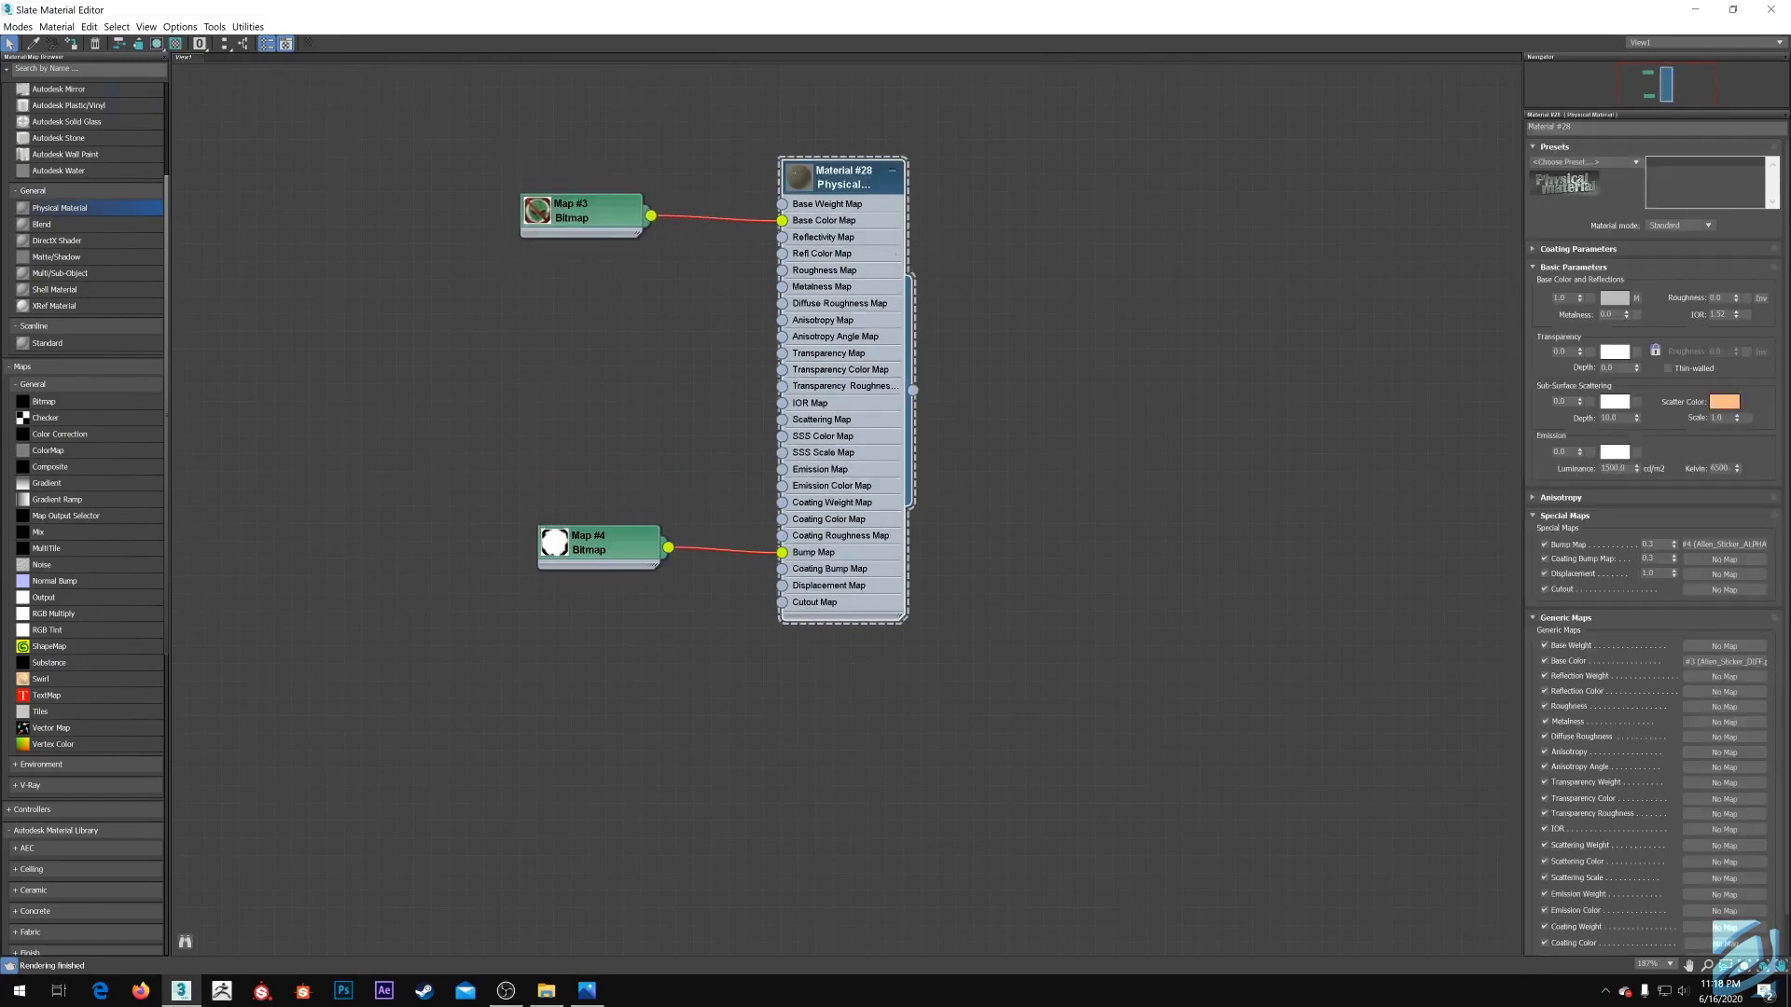
{"action": "left_click", "coordinate": [160, 46]}
{"action": "mouse_move", "coordinate": [432, 9]}
{"action": "left_mouse_down"}
{"action": "mouse_move", "coordinate": [810, 357]}
{"action": "mouse_move", "coordinate": [275, 241]}
{"action": "mouse_move", "coordinate": [340, 161]}
{"action": "left_mouse_up"}
{"action": "middle_click_drag", "start_coordinate": [1126, 636], "coordinate": [1252, 639]}
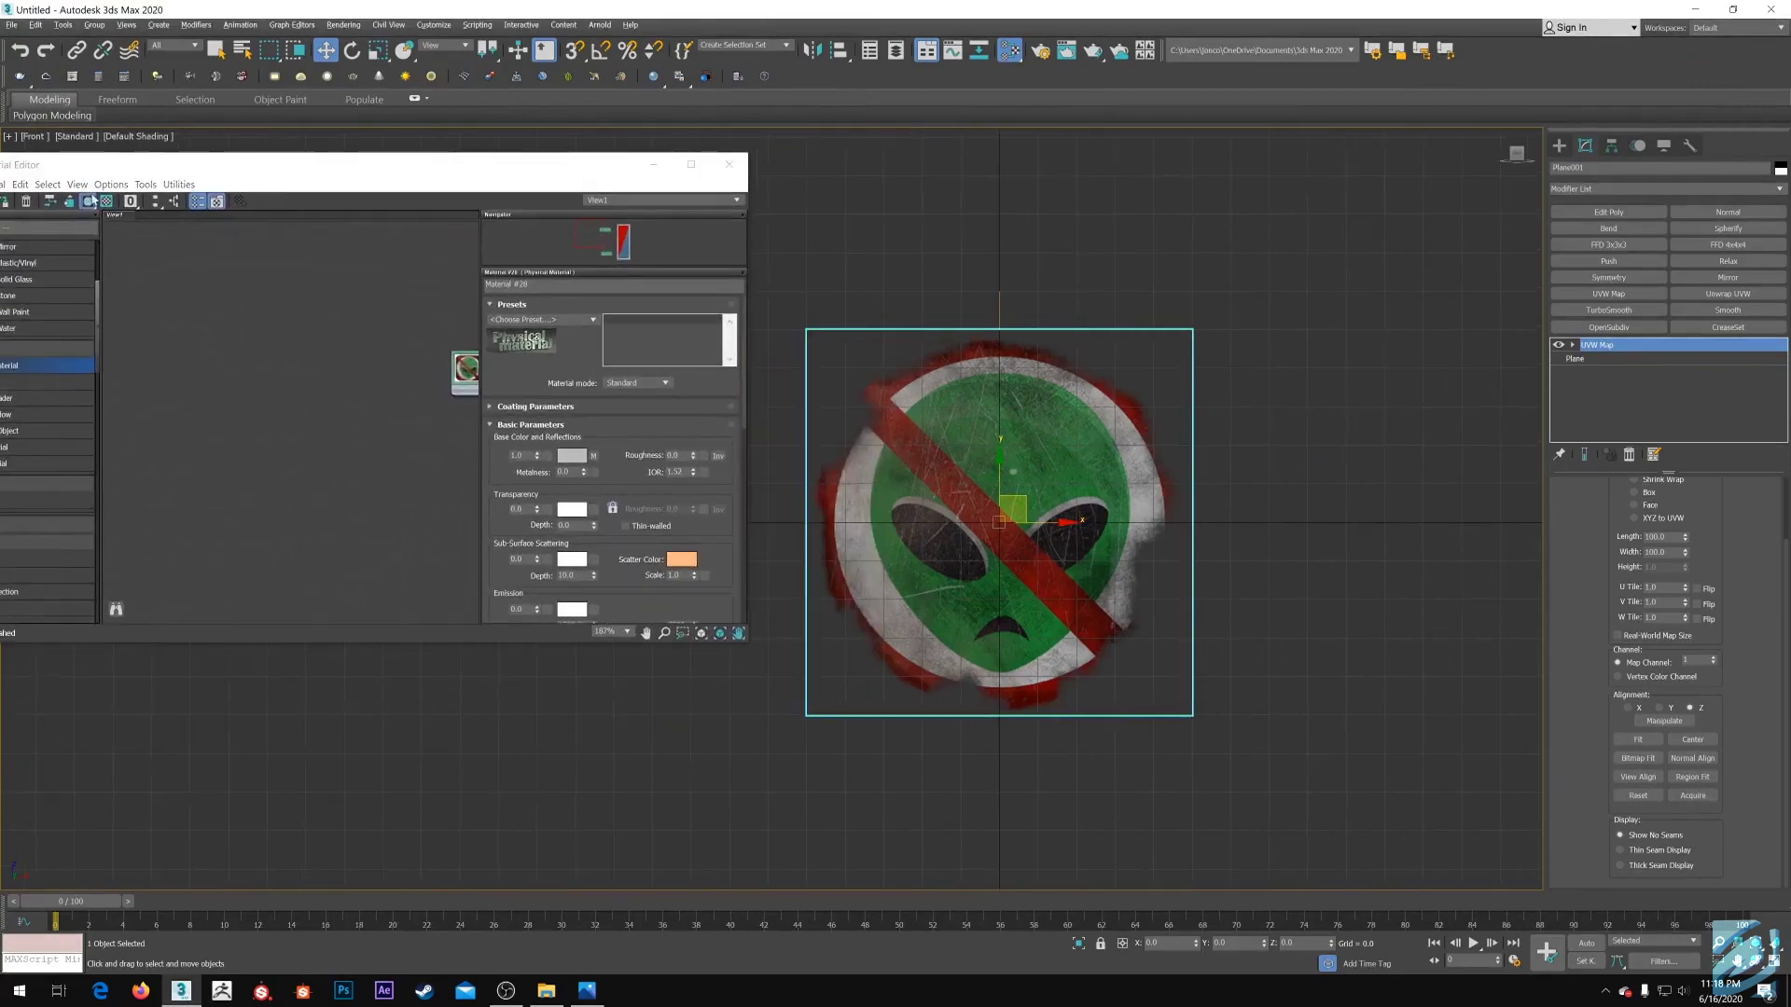
{"action": "left_click_drag", "start_coordinate": [137, 172], "coordinate": [345, 168]}
{"action": "left_click", "coordinate": [210, 197]}
{"action": "middle_click_drag", "start_coordinate": [1154, 618], "coordinate": [1304, 660]}
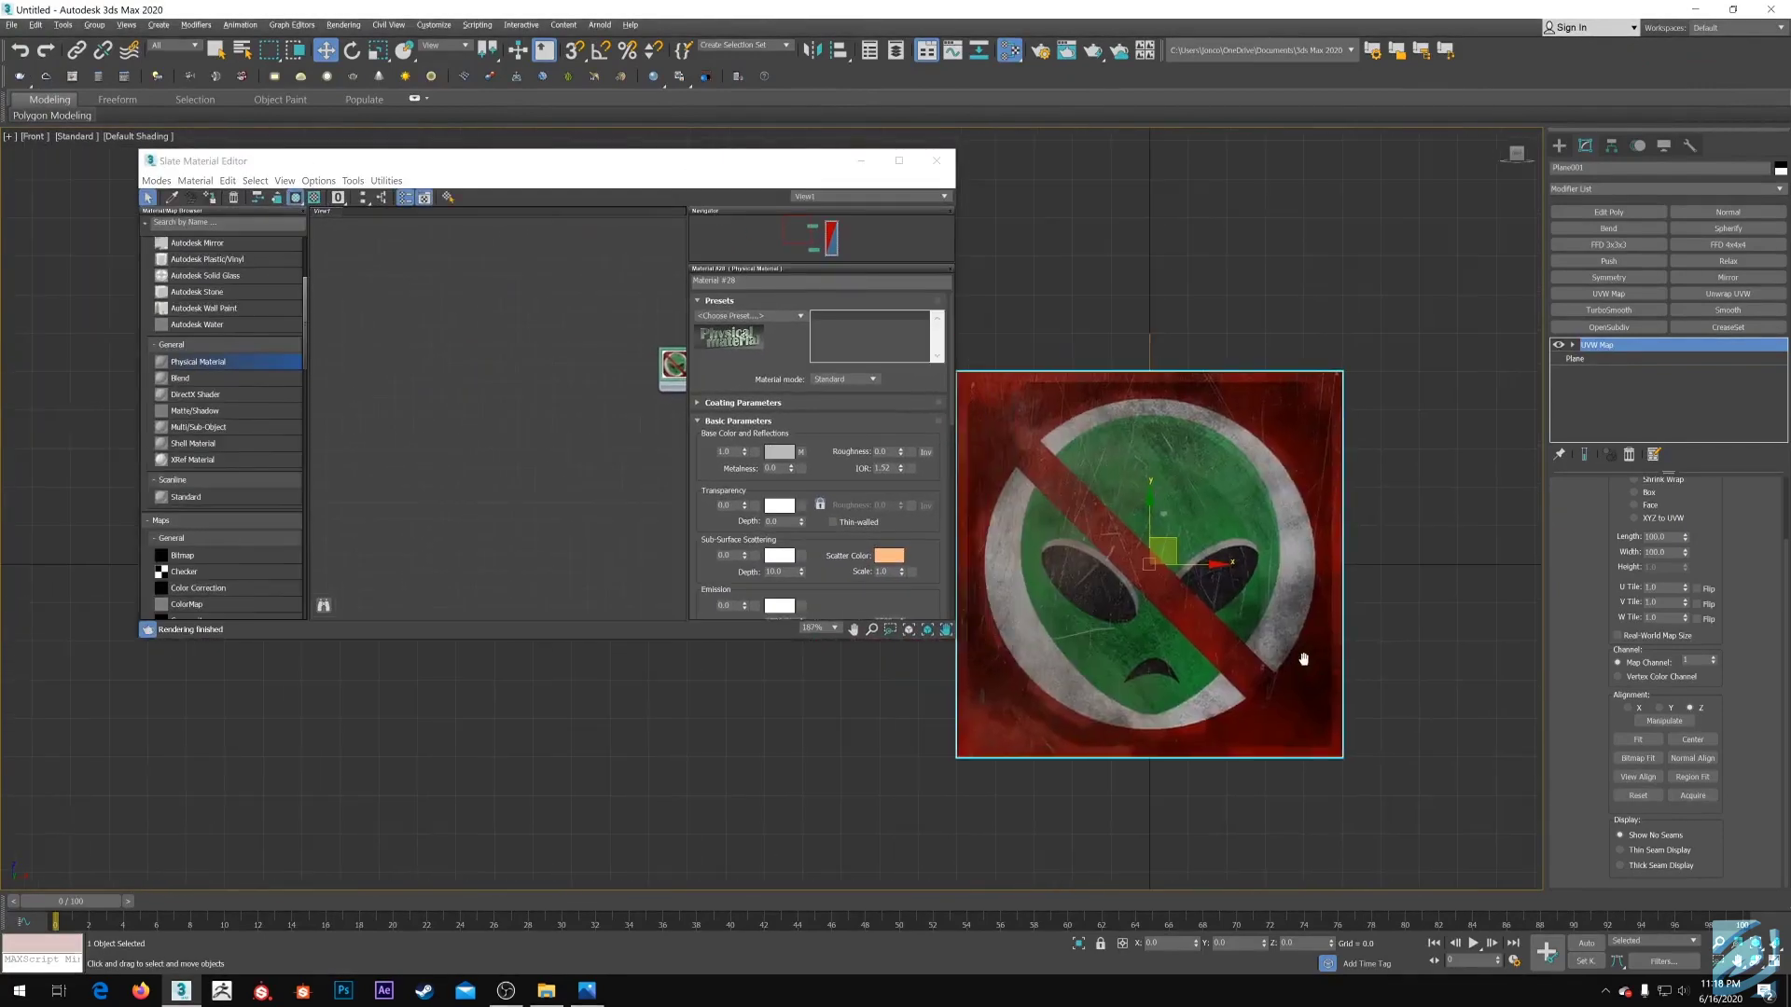
Examine the plane's display alongside the Physical Material's node connections and the alpha bitmap's parameters
{"action": "scroll", "coordinate": [1213, 556], "scroll_direction": "up", "scroll_amount": 1}
{"action": "scroll", "coordinate": [1207, 555], "scroll_direction": "down", "scroll_amount": 1}
{"action": "middle_click_drag", "start_coordinate": [583, 425], "coordinate": [470, 446]}
{"action": "middle_click_drag", "start_coordinate": [537, 393], "coordinate": [358, 309]}
{"action": "scroll", "coordinate": [477, 385], "scroll_direction": "down", "scroll_amount": 2}
{"action": "middle_click_drag", "start_coordinate": [531, 503], "coordinate": [501, 445]}
{"action": "middle_click_drag", "start_coordinate": [1296, 508], "coordinate": [1325, 491]}
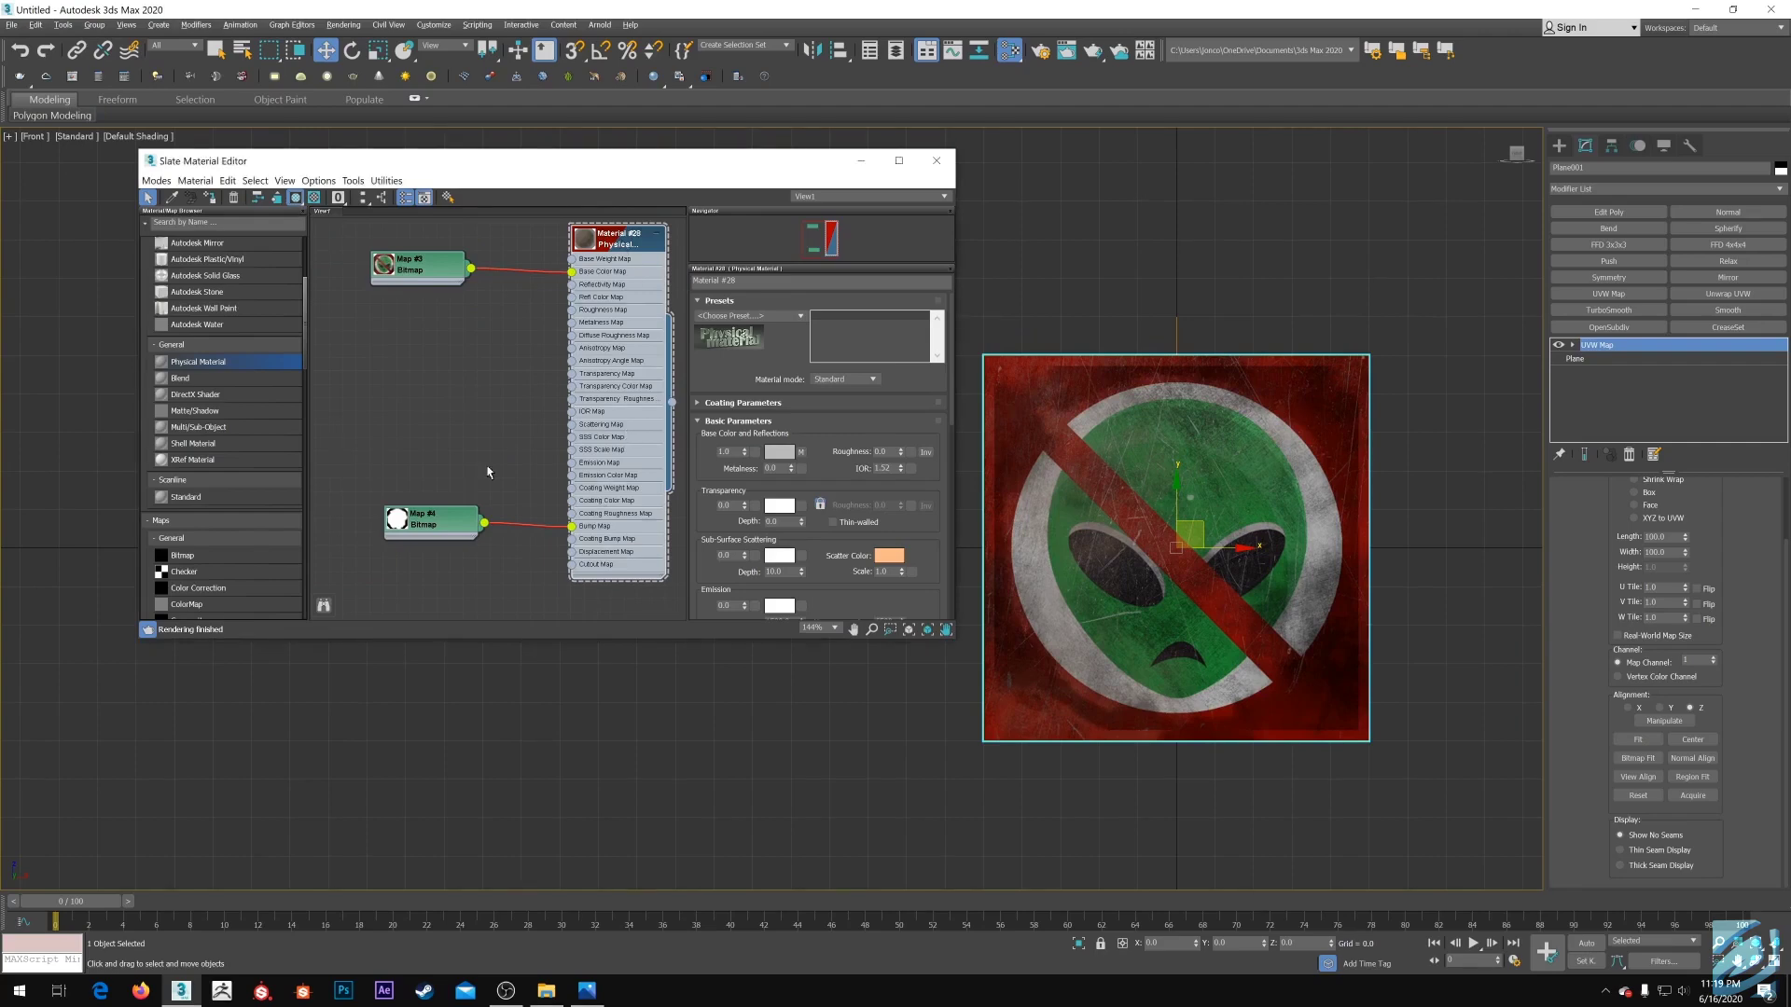
{"action": "left_click", "coordinate": [433, 527]}
{"action": "scroll", "coordinate": [713, 502], "scroll_direction": "down", "scroll_amount": 3}
{"action": "scroll", "coordinate": [712, 500], "scroll_direction": "up", "scroll_amount": 2}
{"action": "left_click_drag", "start_coordinate": [653, 166], "coordinate": [713, 161]}
{"action": "scroll", "coordinate": [523, 445], "scroll_direction": "down", "scroll_amount": 3}
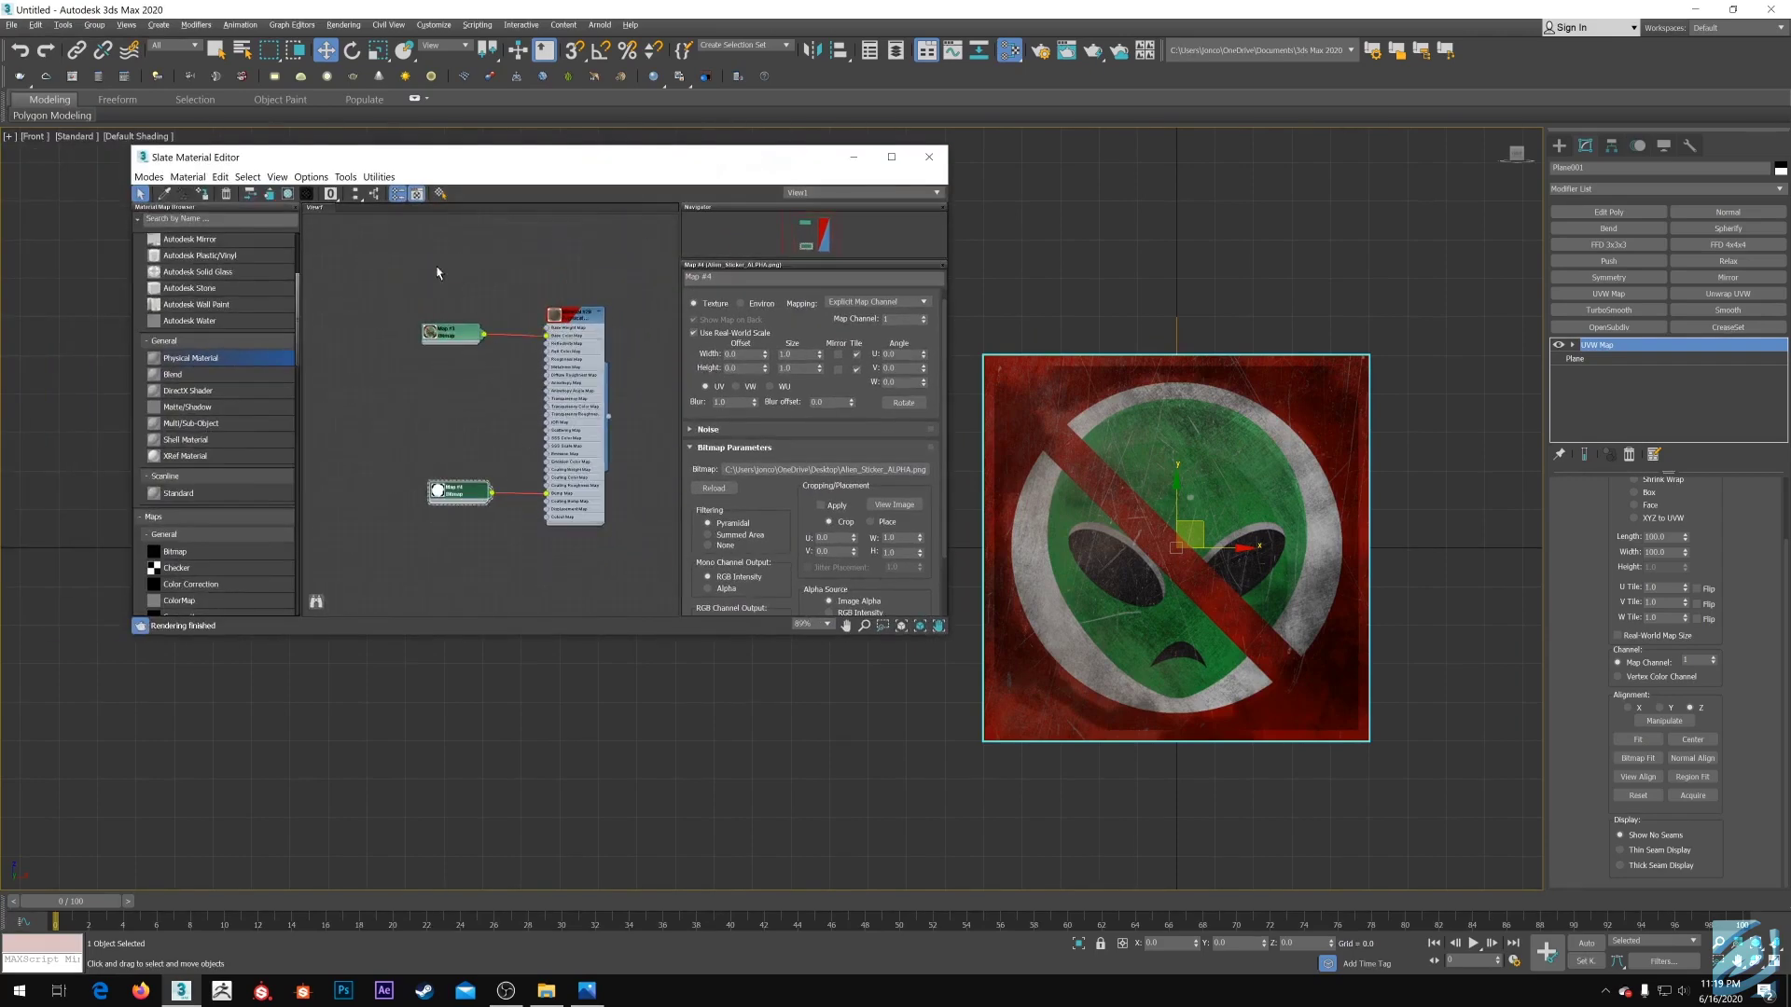
Delete the Physical Material node while keeping the two bitmap nodes
{"action": "left_click_drag", "start_coordinate": [420, 260], "coordinate": [483, 358]}
{"action": "left_click_drag", "start_coordinate": [523, 269], "coordinate": [631, 519]}
{"action": "key", "text": "Delete"}
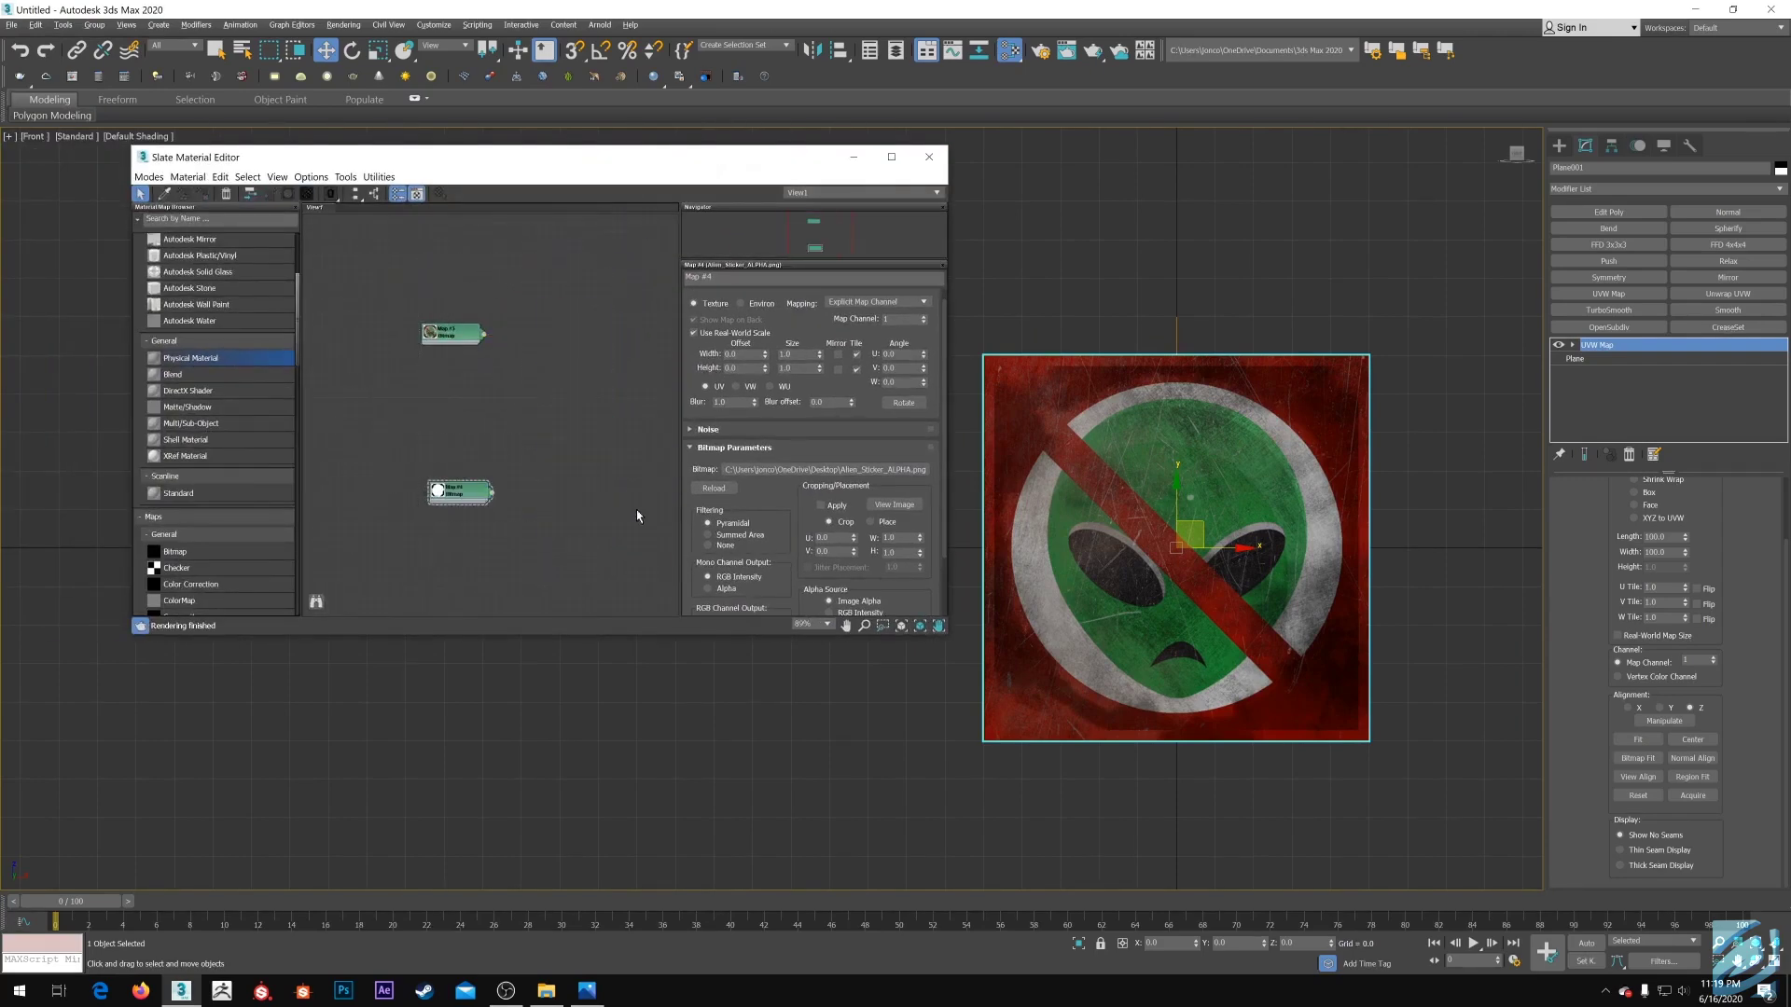
Set the renderer to V-Ray Next, update 3 in the render setup
{"action": "left_click", "coordinate": [1040, 50]}
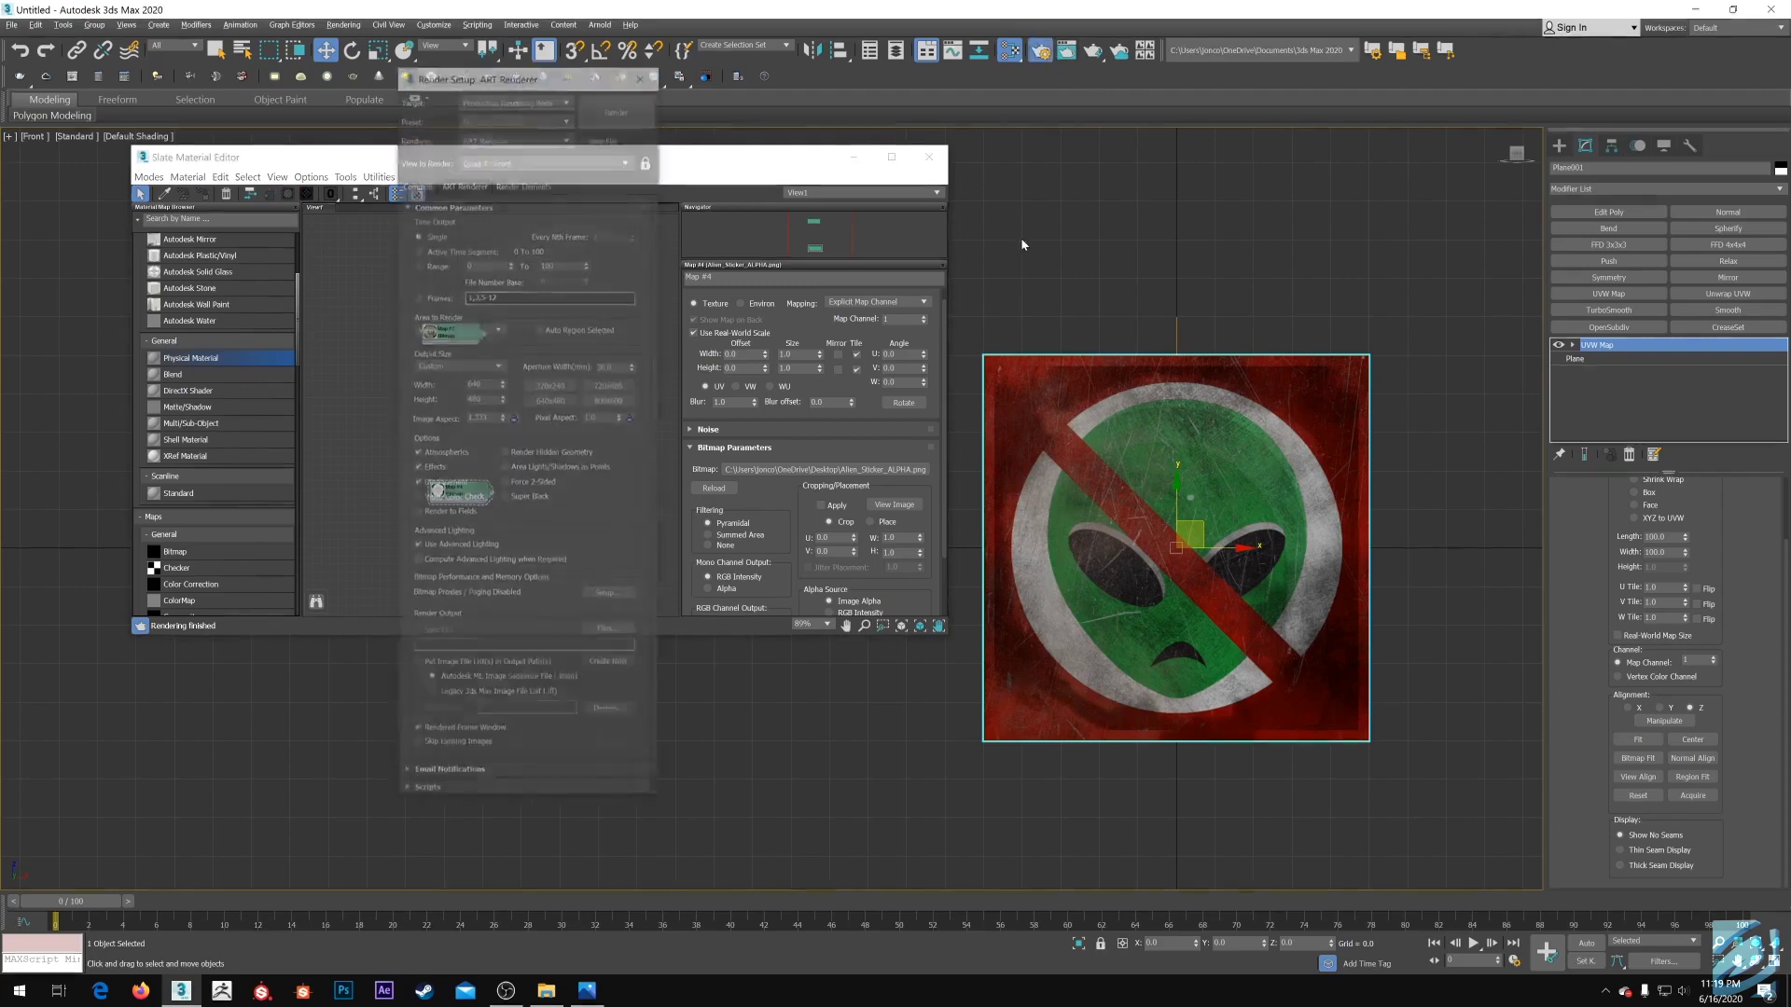
{"action": "left_click", "coordinate": [498, 144]}
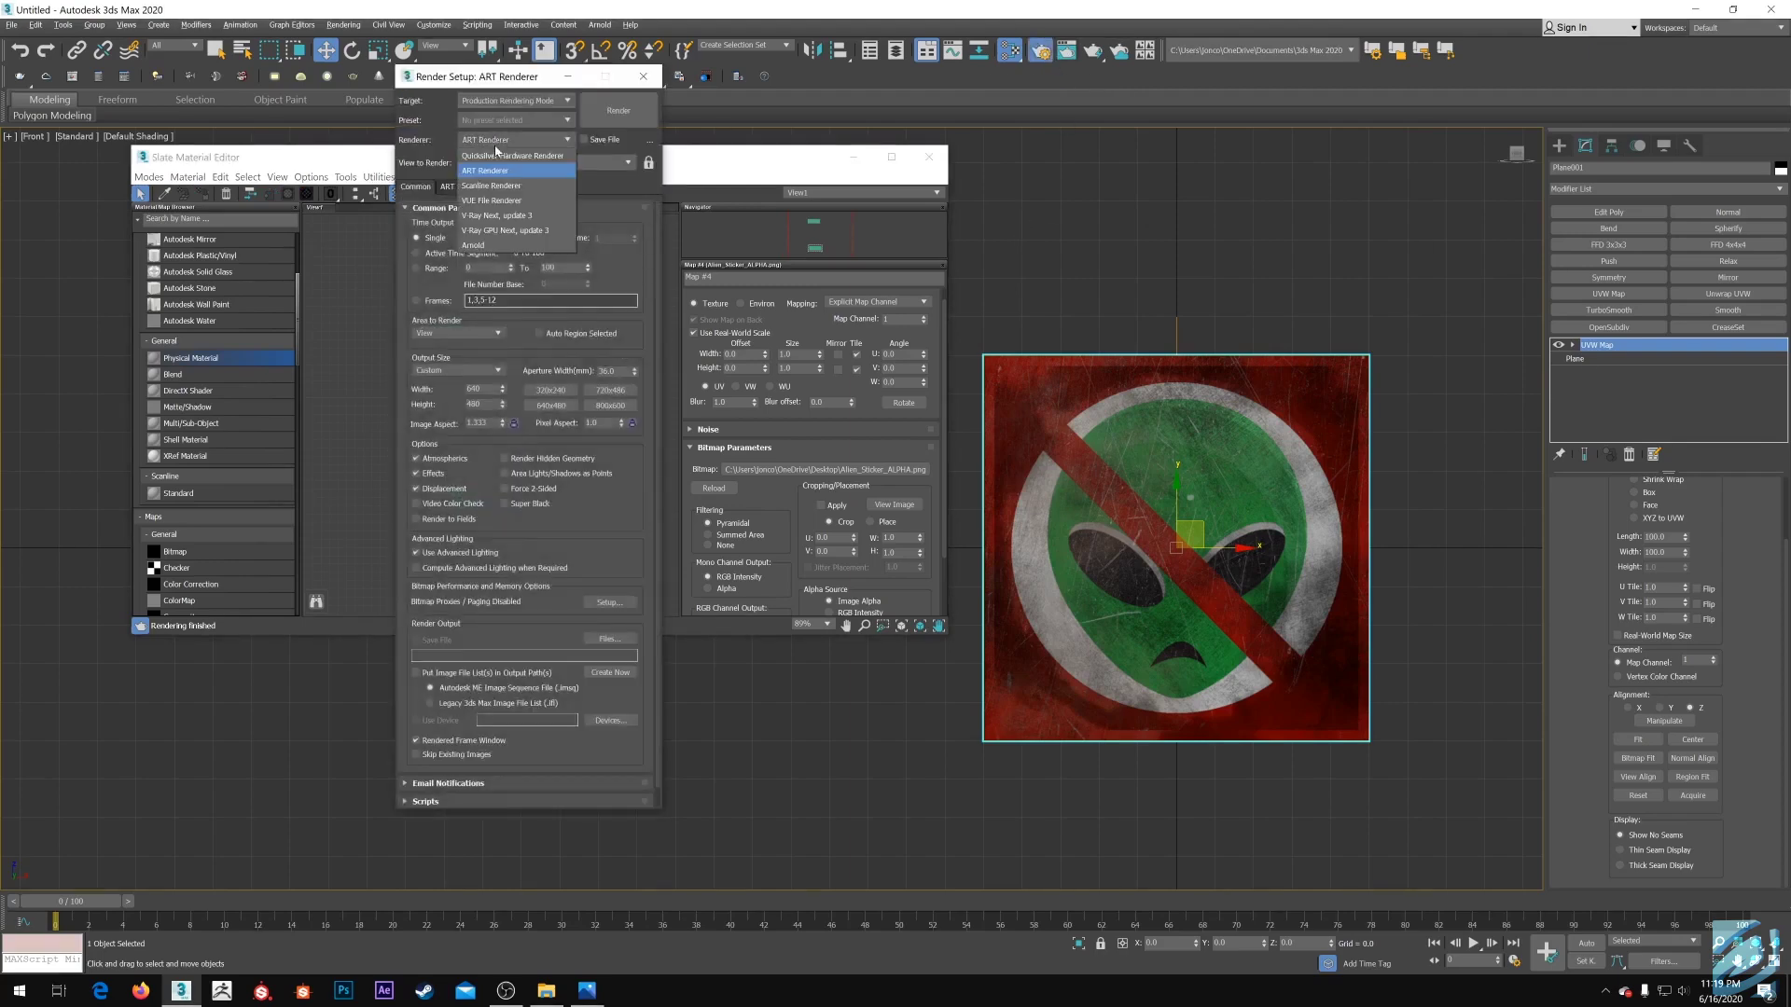
{"action": "left_click", "coordinate": [492, 215]}
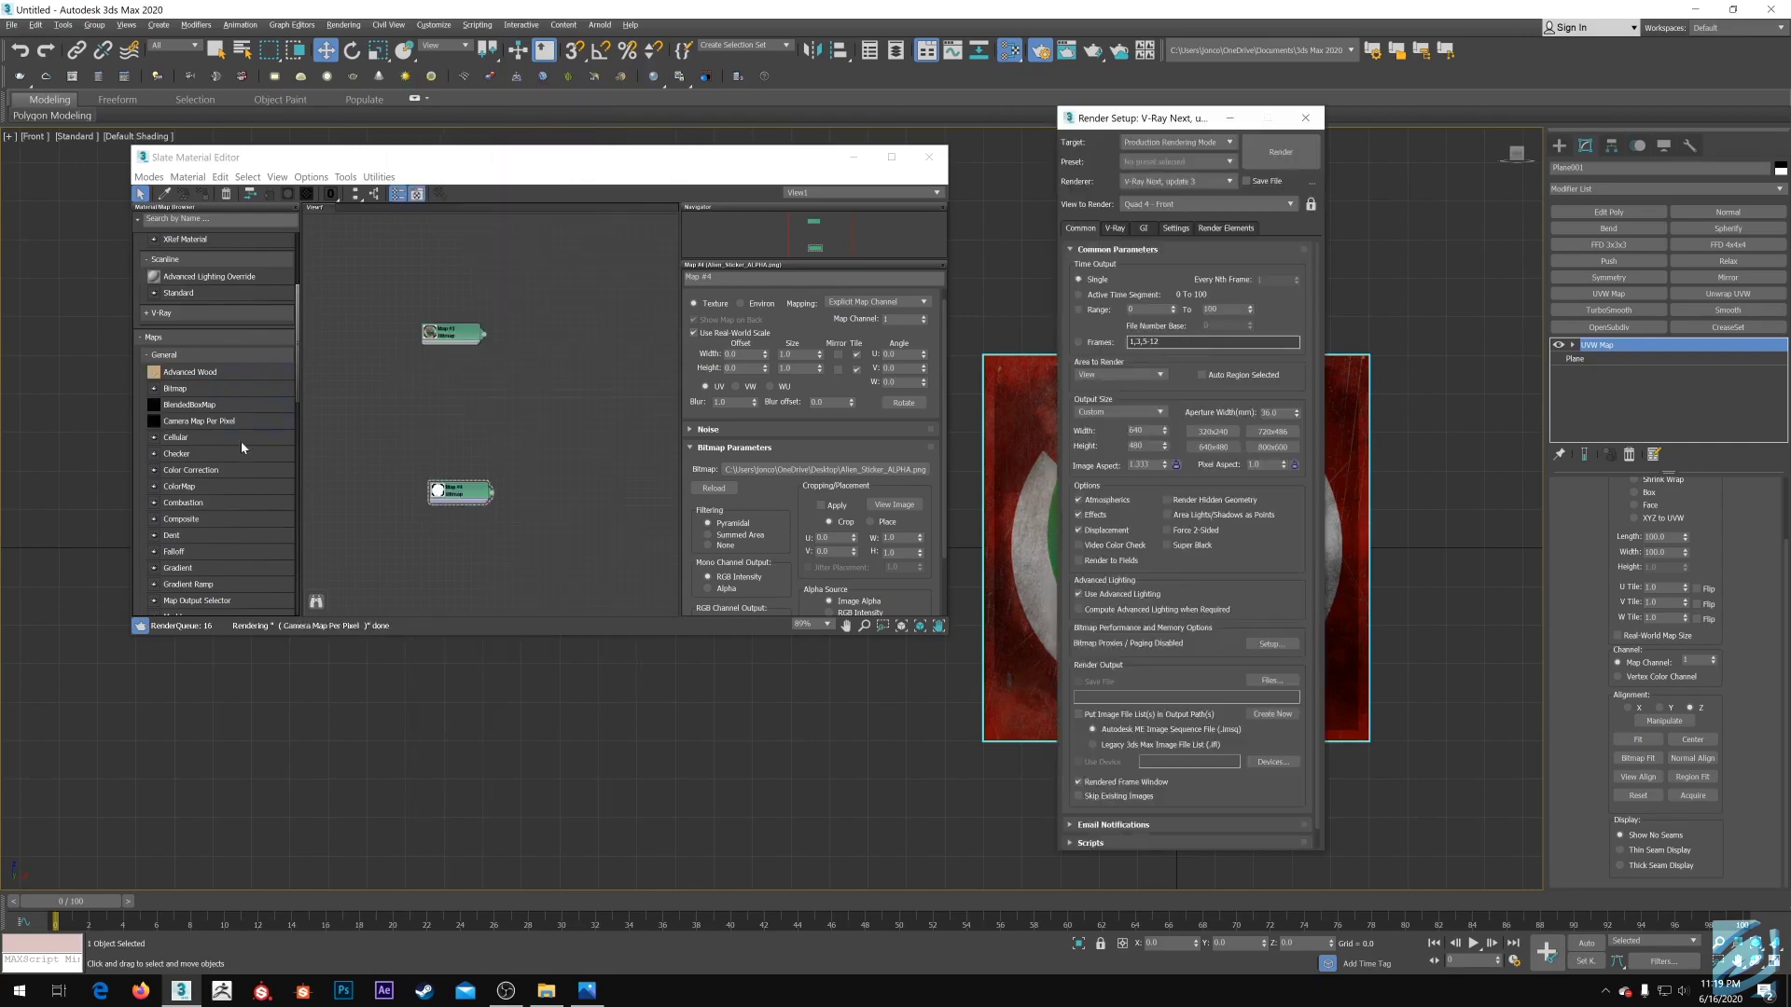
Find VRayMtl among the V-Ray materials and add it as a node next to the bitmaps
{"action": "scroll", "coordinate": [240, 445], "scroll_direction": "down", "scroll_amount": 3}
{"action": "scroll", "coordinate": [236, 482], "scroll_direction": "up", "scroll_amount": 4}
{"action": "scroll", "coordinate": [234, 475], "scroll_direction": "up", "scroll_amount": 5}
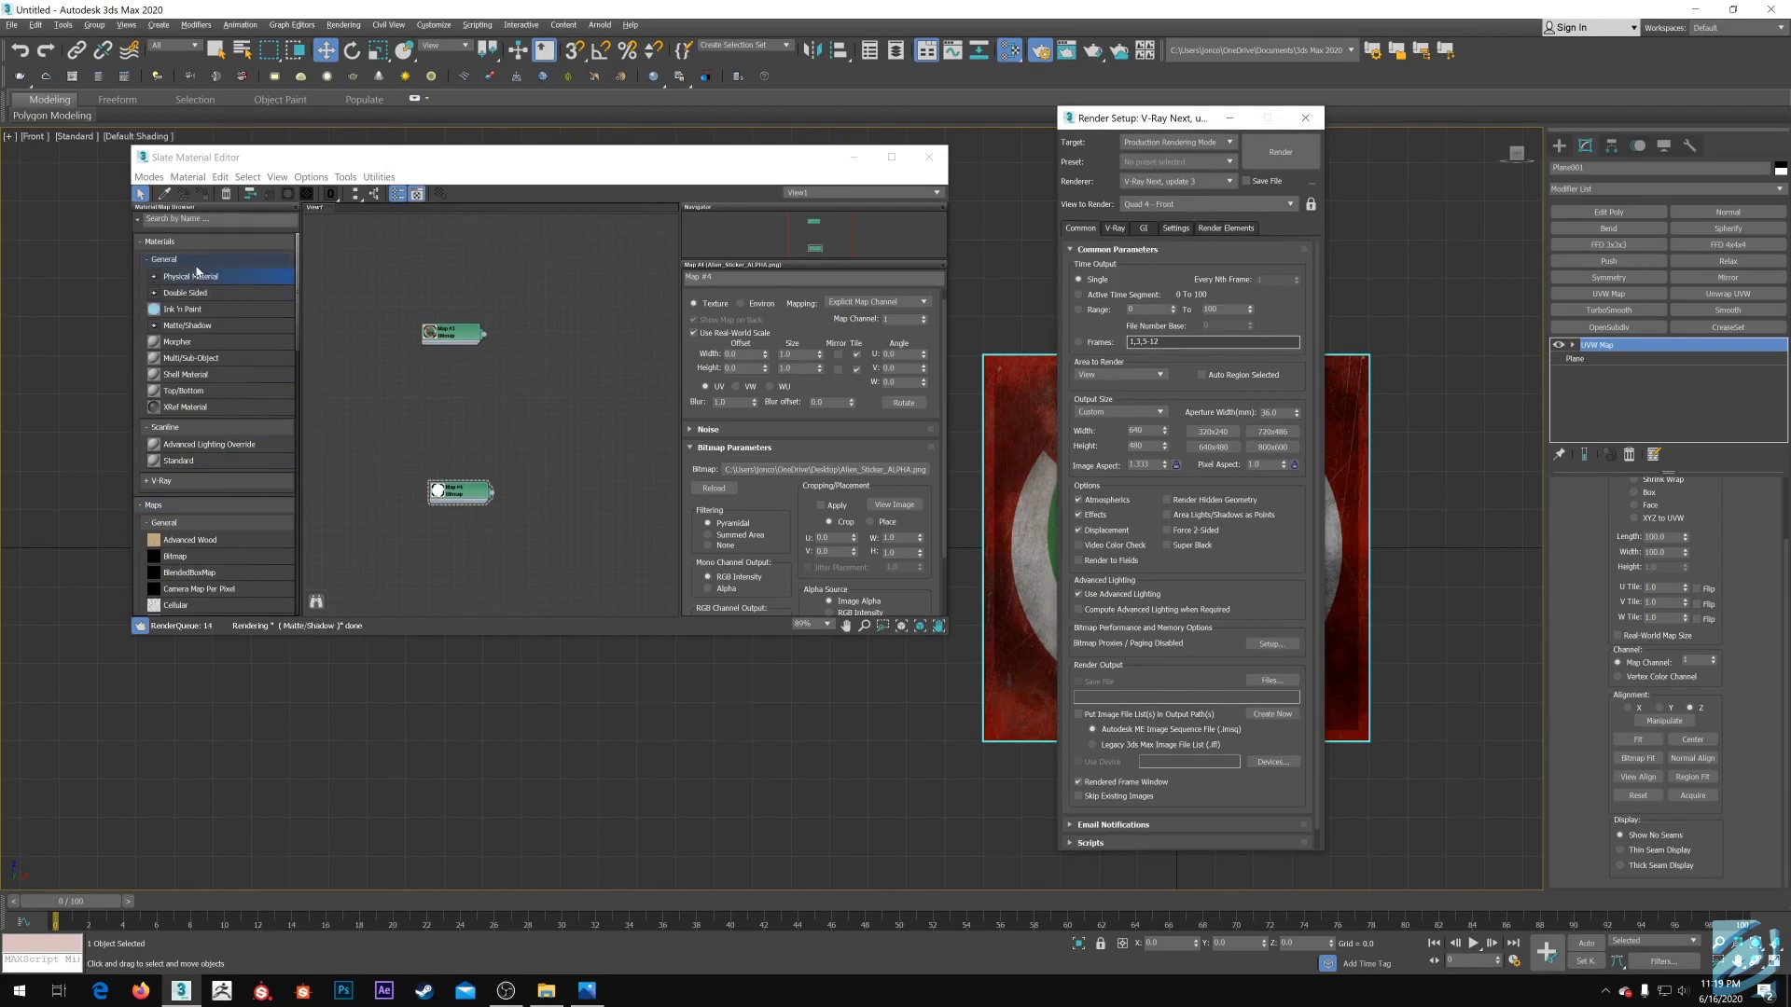
{"action": "scroll", "coordinate": [215, 373], "scroll_direction": "down", "scroll_amount": 3}
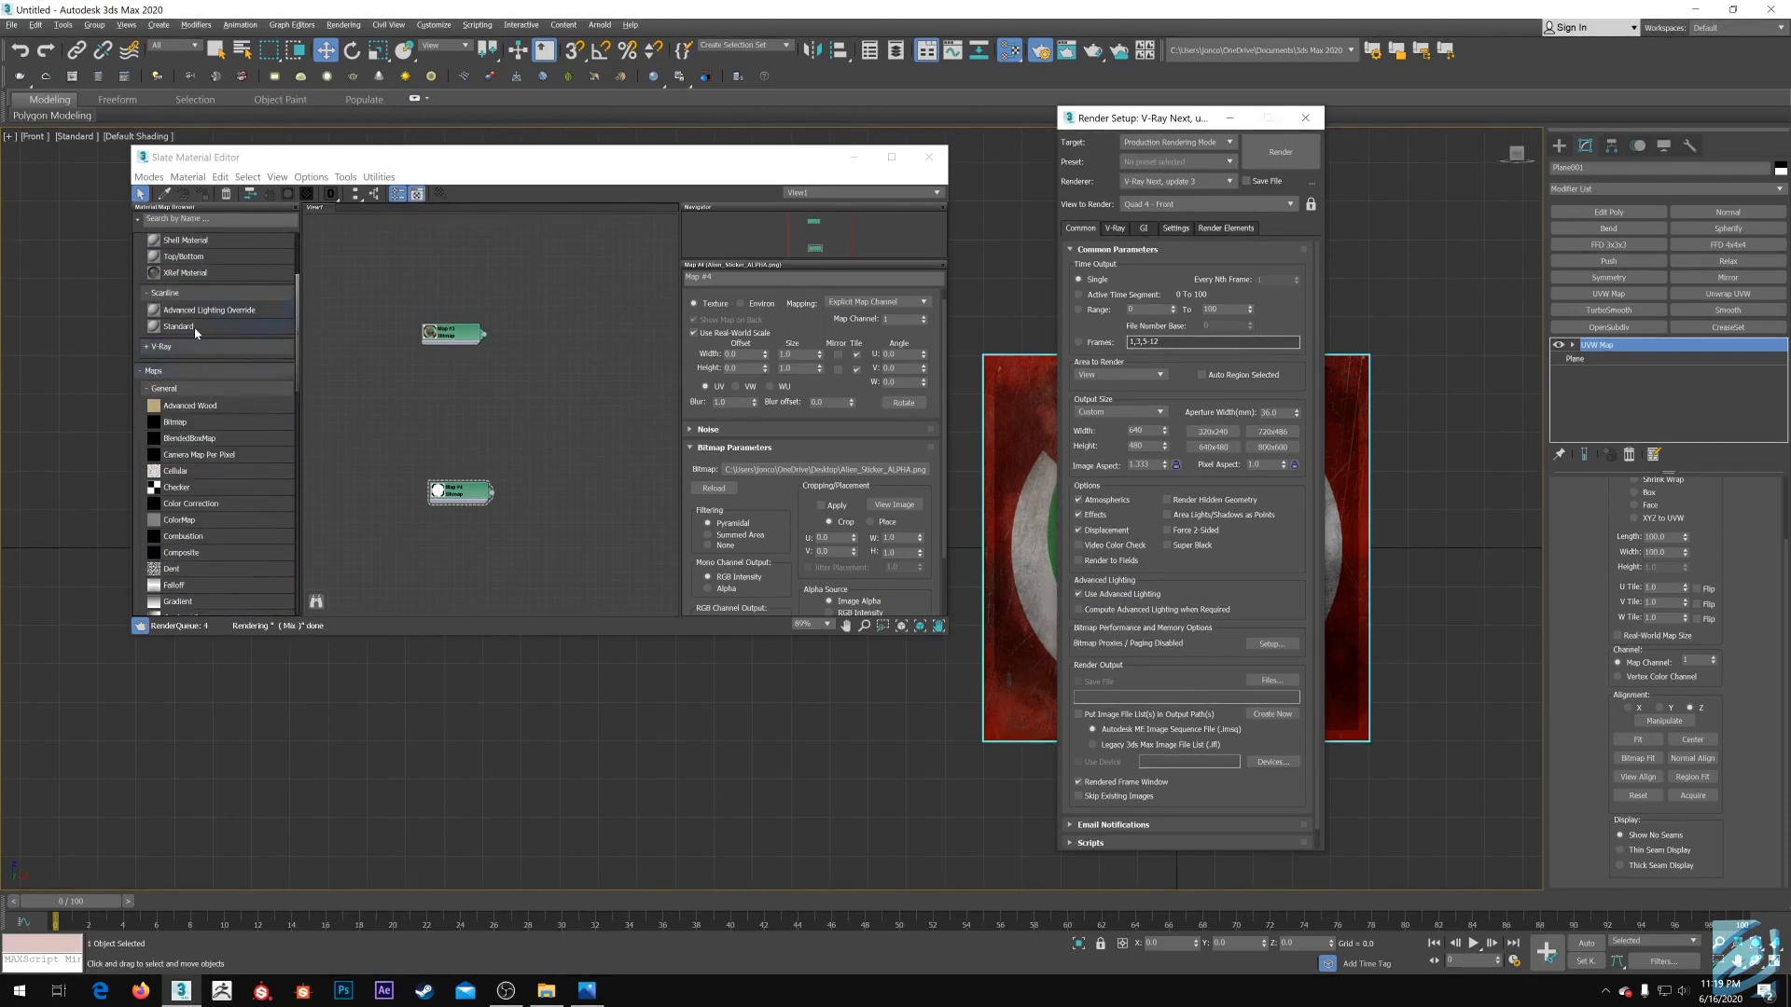
{"action": "left_click", "coordinate": [192, 346]}
{"action": "scroll", "coordinate": [201, 376], "scroll_direction": "down", "scroll_amount": 3}
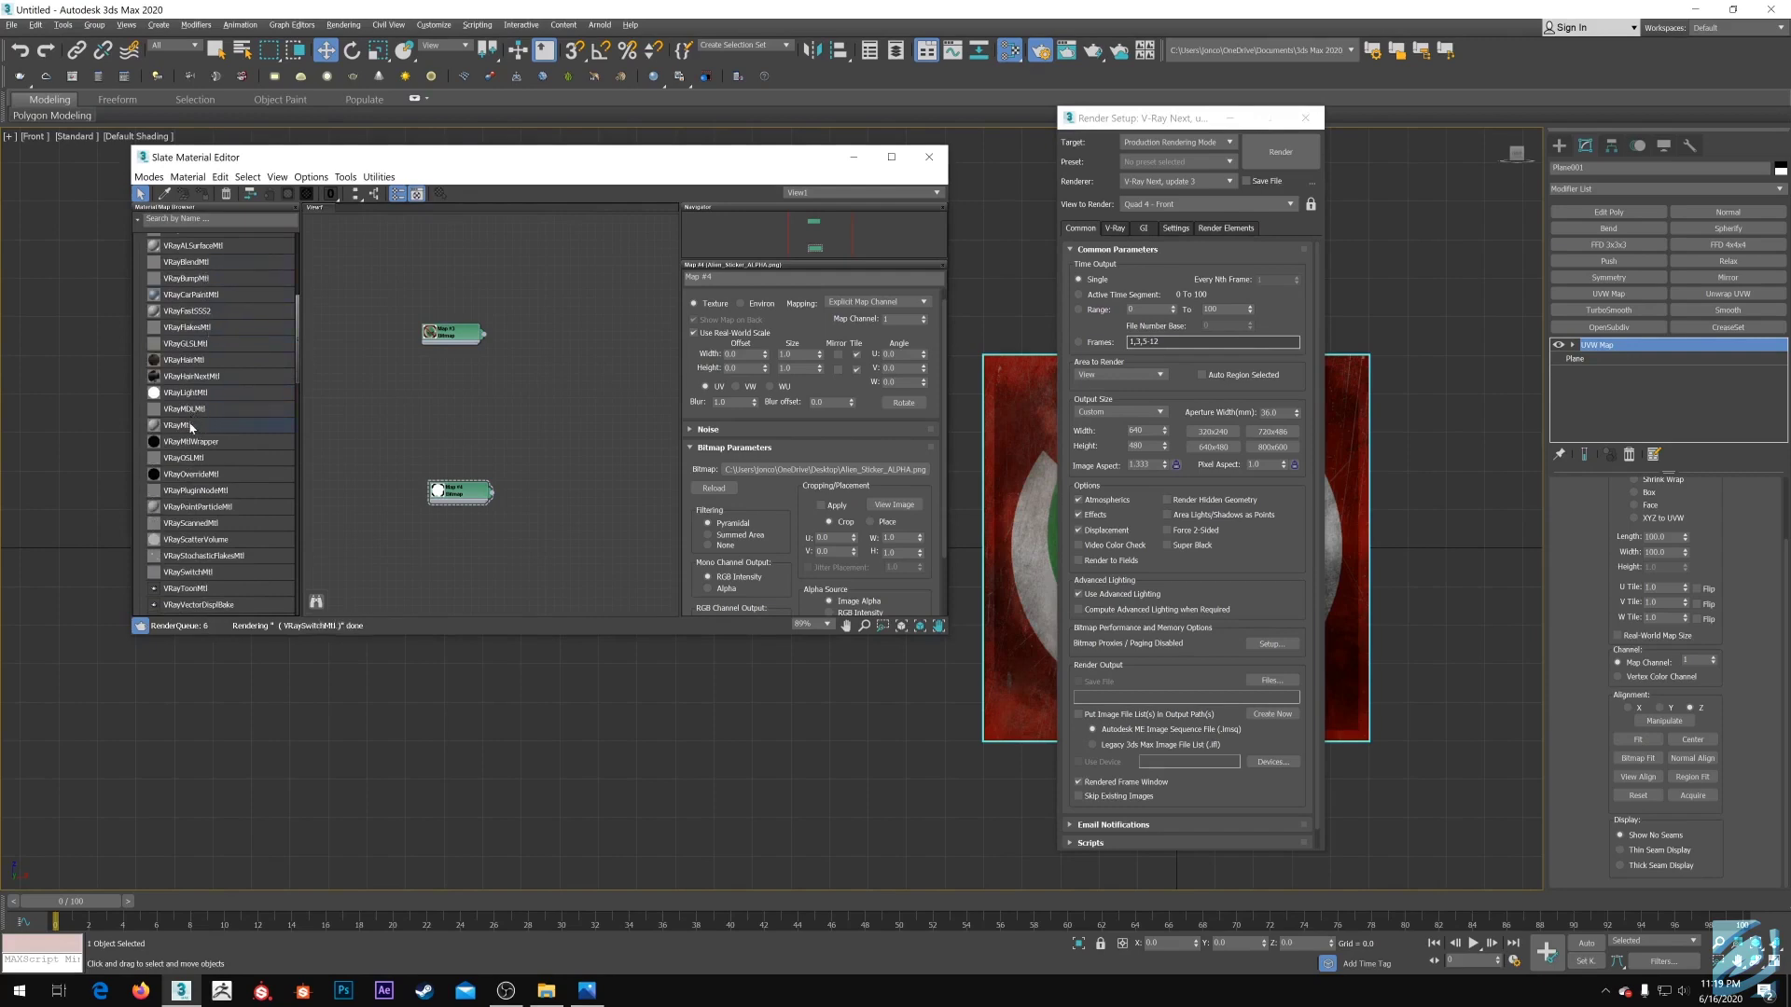
{"action": "left_click_drag", "start_coordinate": [192, 422], "coordinate": [570, 324]}
Connect the diffuse bitmap to the VRayMtl's Diffuse map and the alpha bitmap to its Opacity
{"action": "scroll", "coordinate": [601, 378], "scroll_direction": "up", "scroll_amount": 2}
{"action": "scroll", "coordinate": [517, 327], "scroll_direction": "up", "scroll_amount": 1}
{"action": "left_click_drag", "start_coordinate": [440, 326], "coordinate": [539, 335]}
{"action": "scroll", "coordinate": [471, 345], "scroll_direction": "up", "scroll_amount": 1}
{"action": "left_click_drag", "start_coordinate": [420, 579], "coordinate": [544, 475]}
{"action": "scroll", "coordinate": [473, 501], "scroll_direction": "up", "scroll_amount": 1}
Turn on shaded viewport display for the VRayMtl, assign it to the plane and inspect the sticker there
{"action": "double_click", "coordinate": [591, 394]}
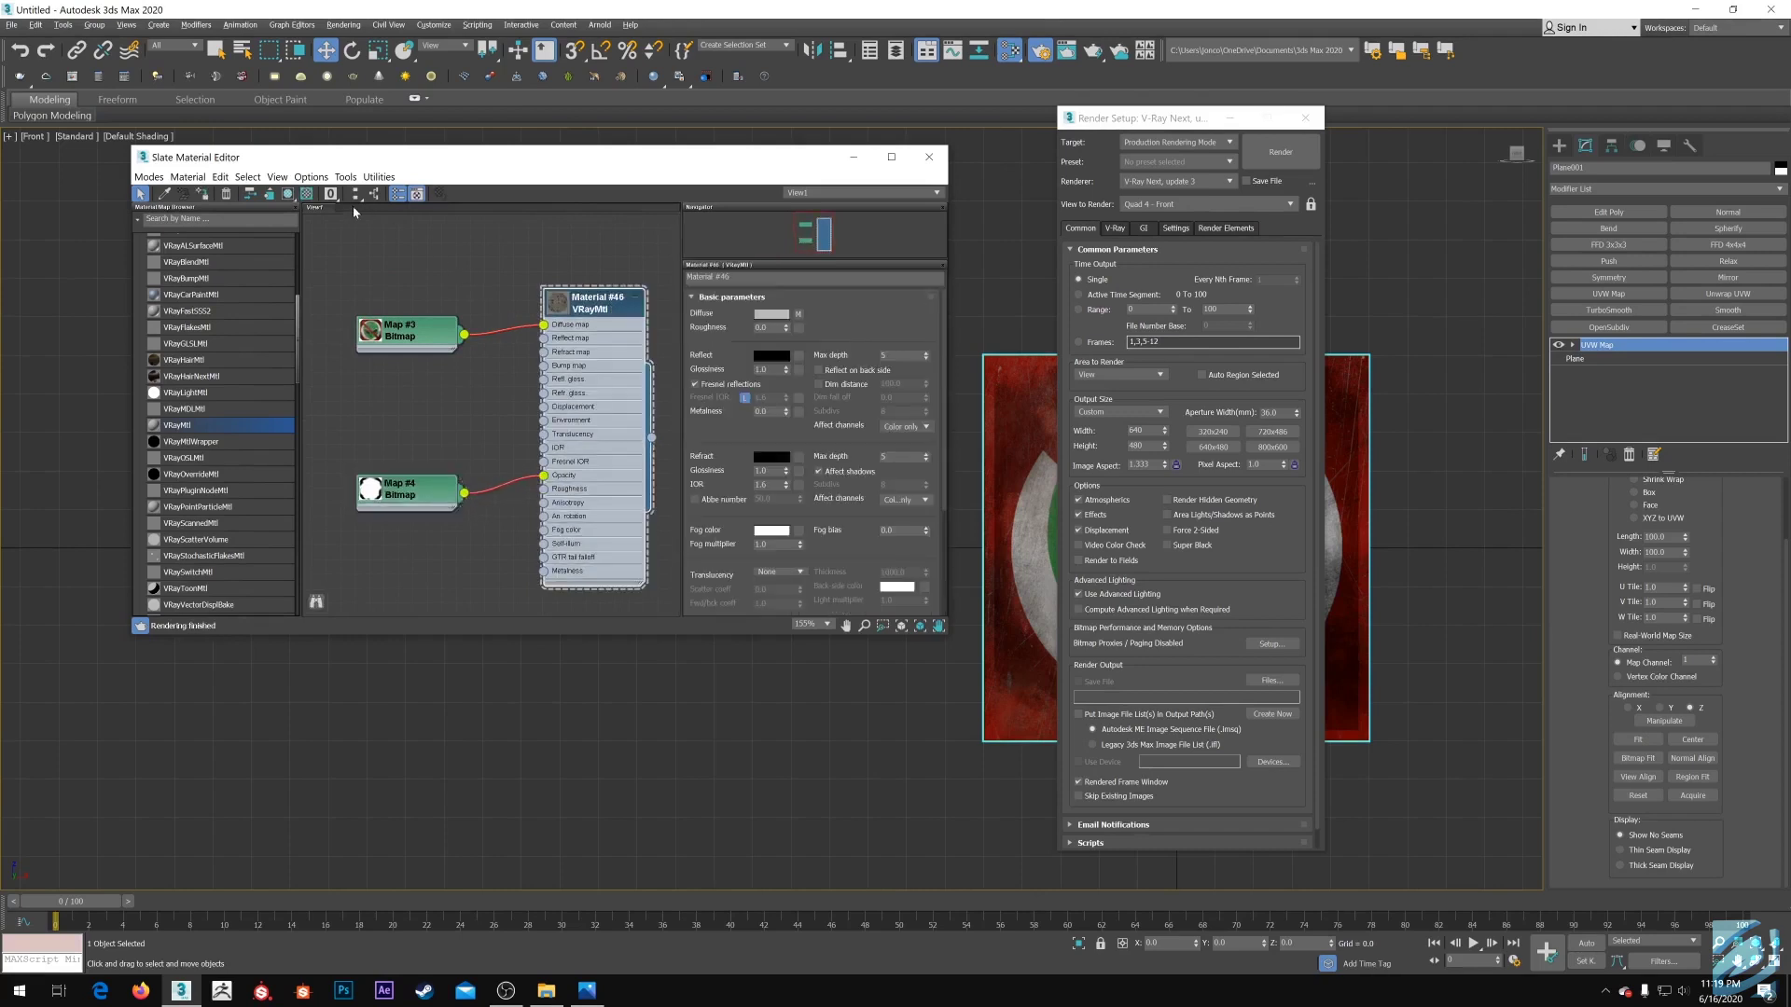
{"action": "left_click", "coordinate": [288, 194]}
{"action": "left_click_drag", "start_coordinate": [1180, 120], "coordinate": [1452, 292]}
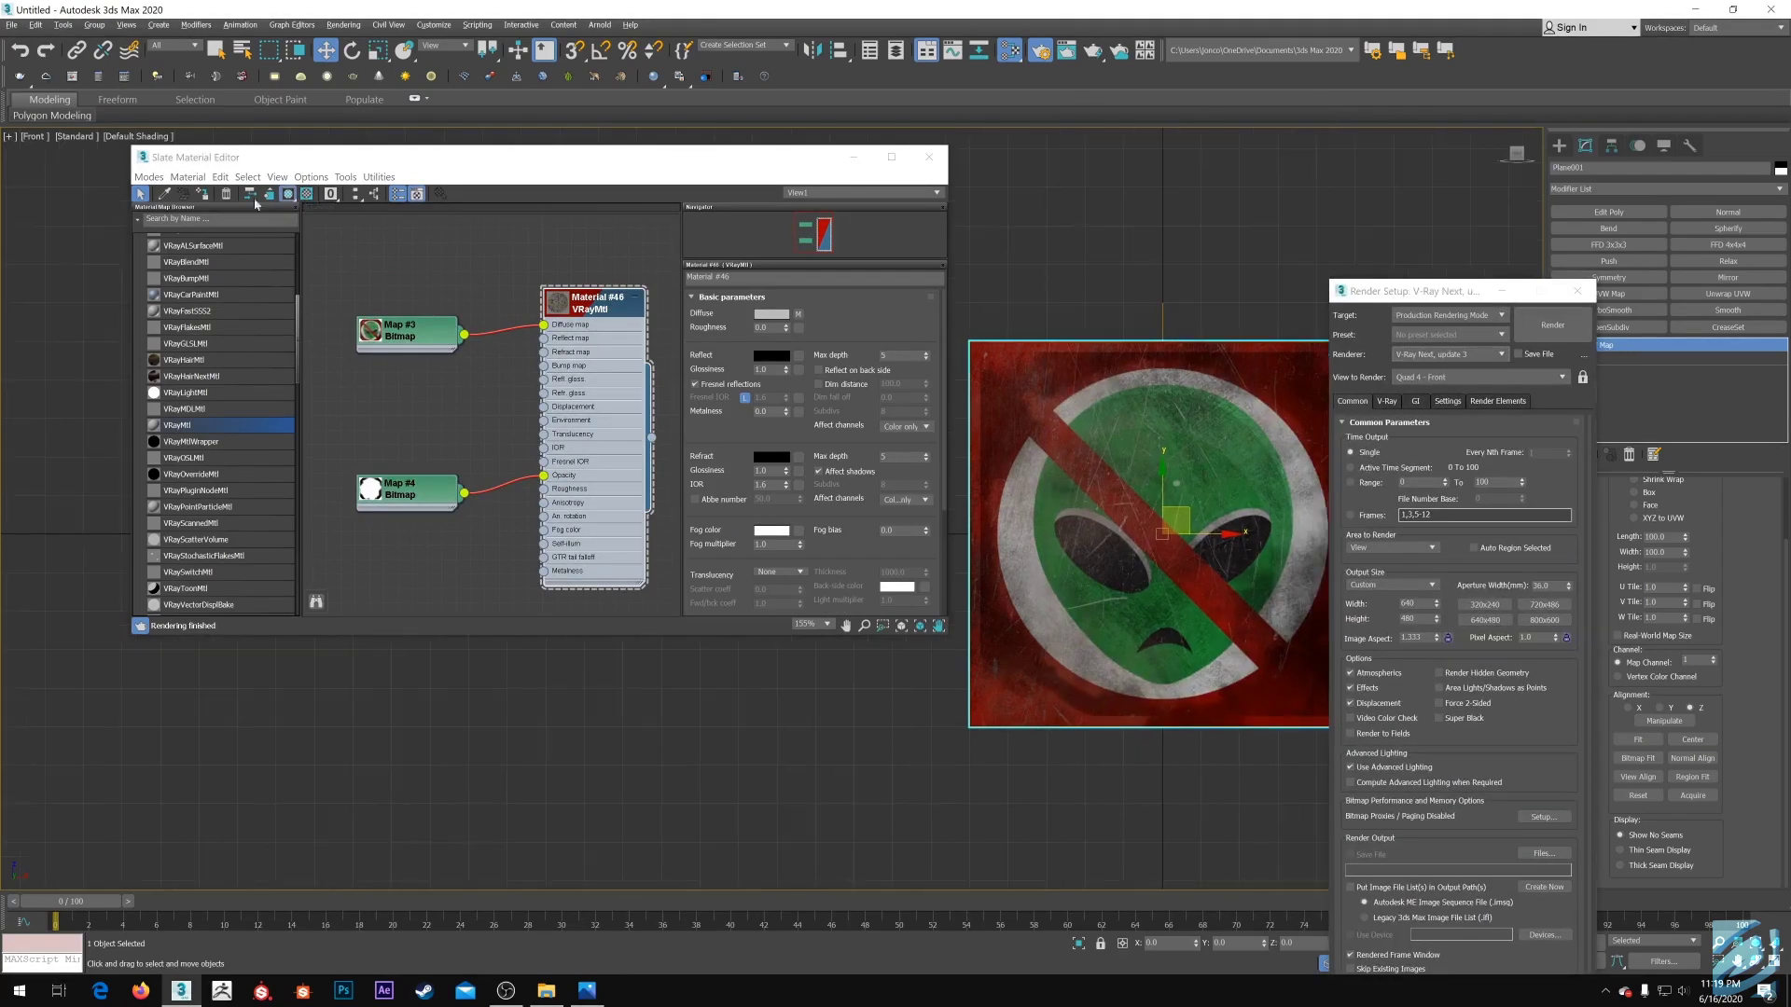
{"action": "left_click", "coordinate": [203, 195]}
{"action": "middle_click_drag", "start_coordinate": [1176, 539], "coordinate": [1163, 548]}
{"action": "scroll", "coordinate": [1163, 547], "scroll_direction": "down", "scroll_amount": 4}
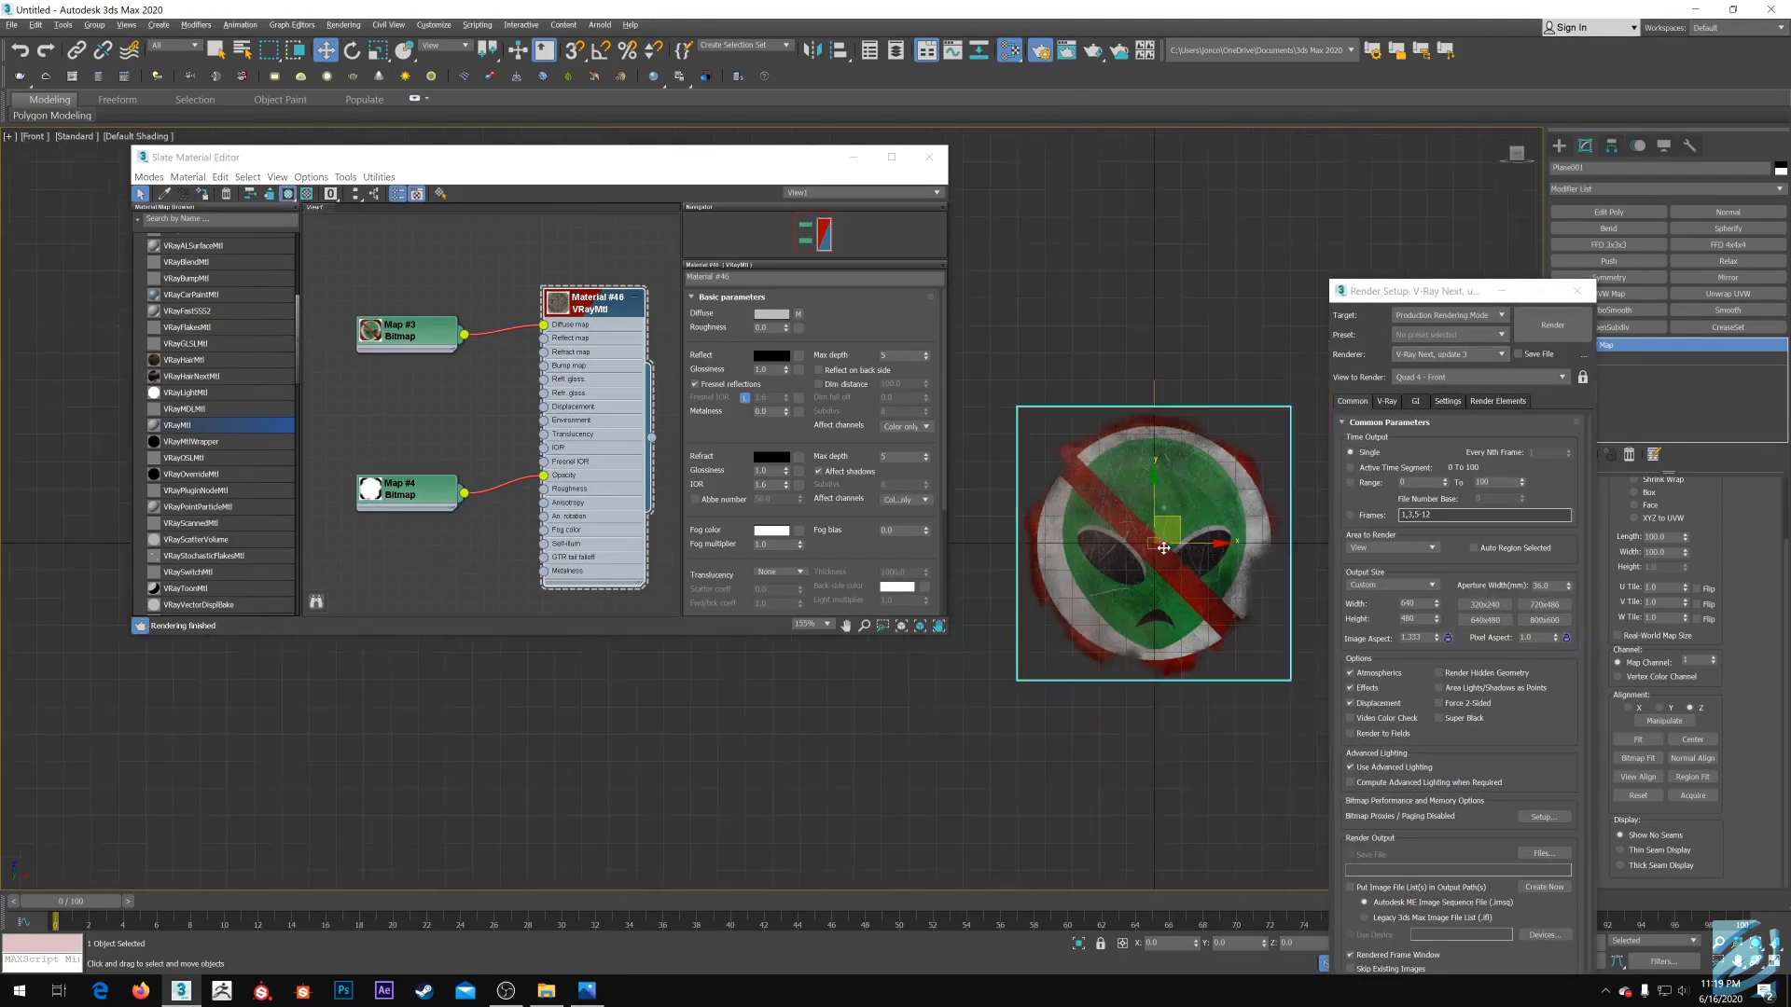
{"action": "scroll", "coordinate": [1164, 548], "scroll_direction": "up", "scroll_amount": 4}
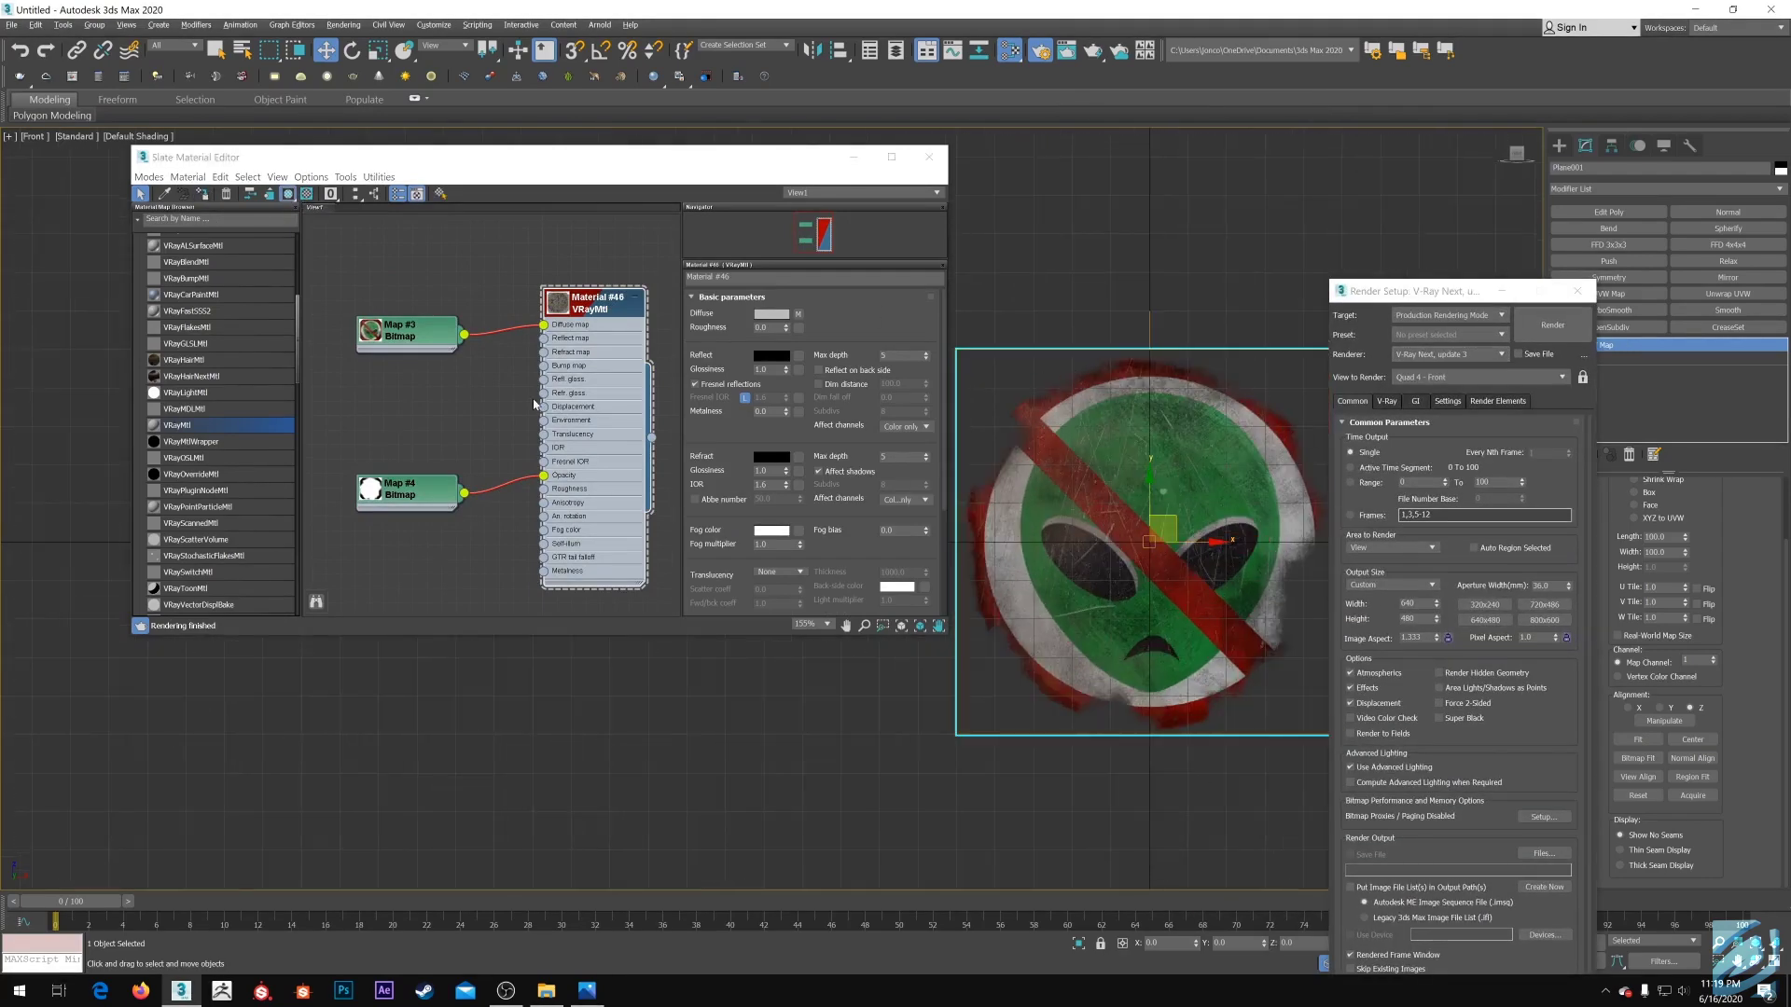
Delete the VRayMtl and both bitmap nodes from the material node view
{"action": "scroll", "coordinate": [537, 406], "scroll_direction": "down", "scroll_amount": 2}
{"action": "left_click_drag", "start_coordinate": [383, 279], "coordinate": [591, 566]}
{"action": "key", "text": "Delete"}
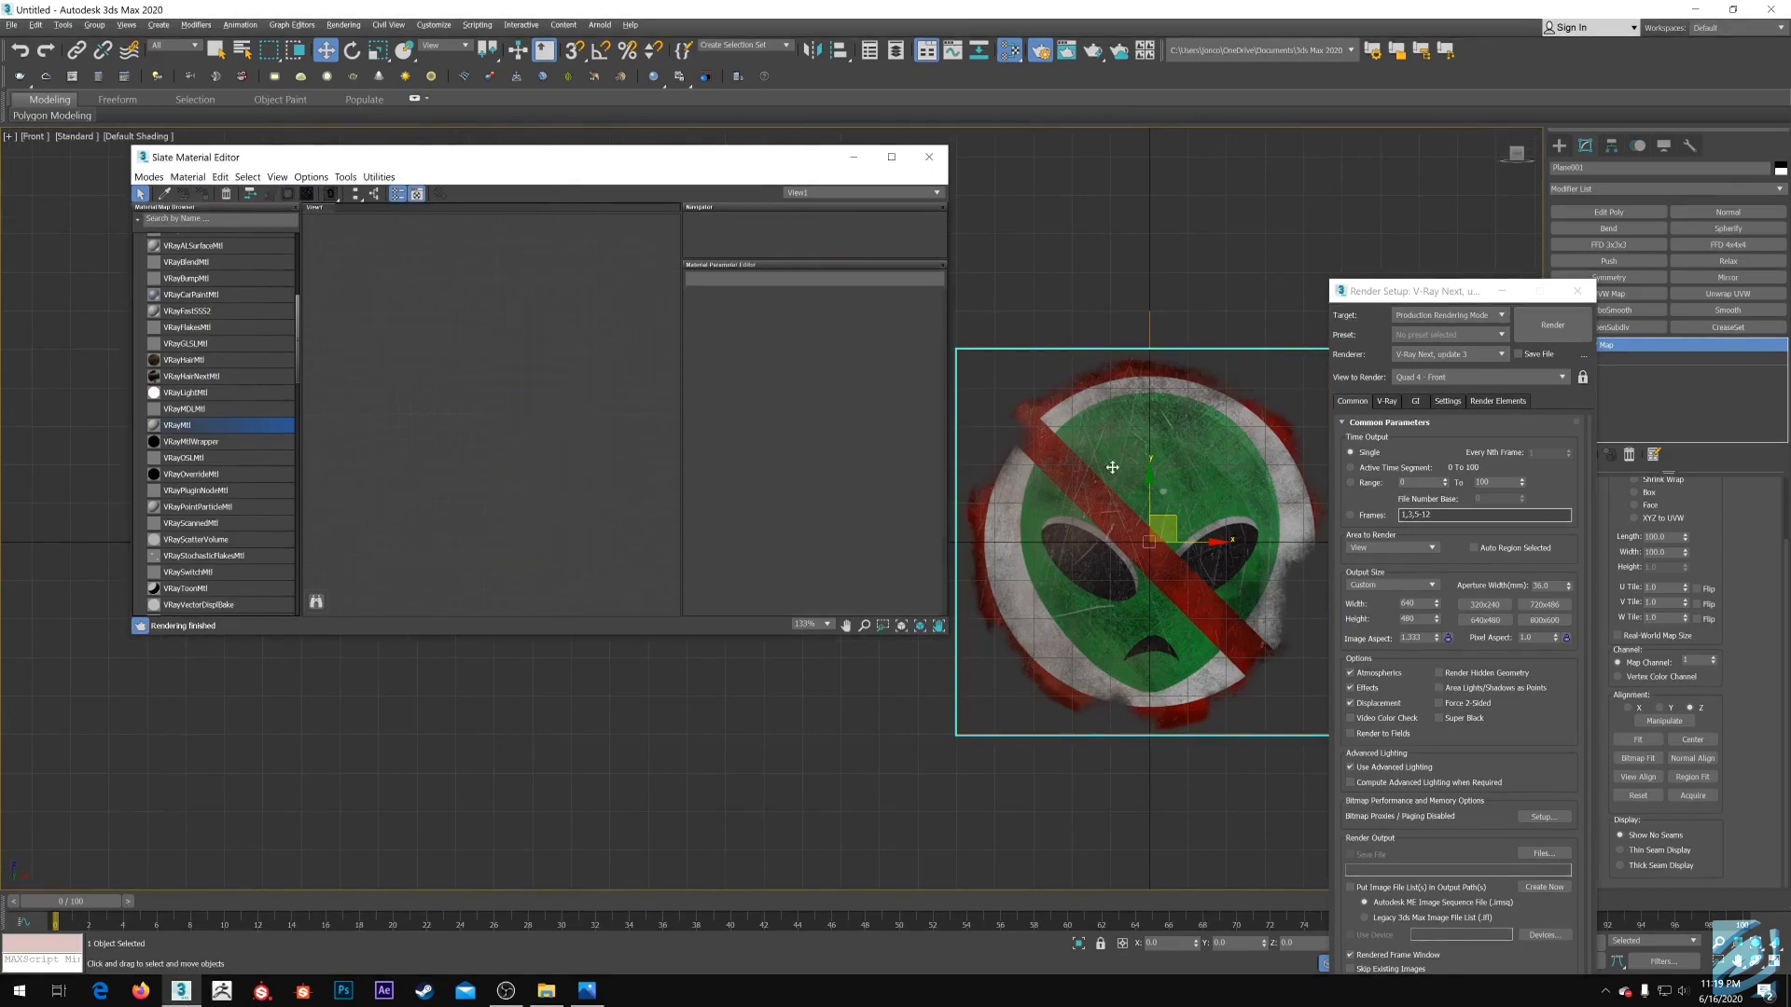
{"action": "scroll", "coordinate": [1133, 460], "scroll_direction": "down", "scroll_amount": 2}
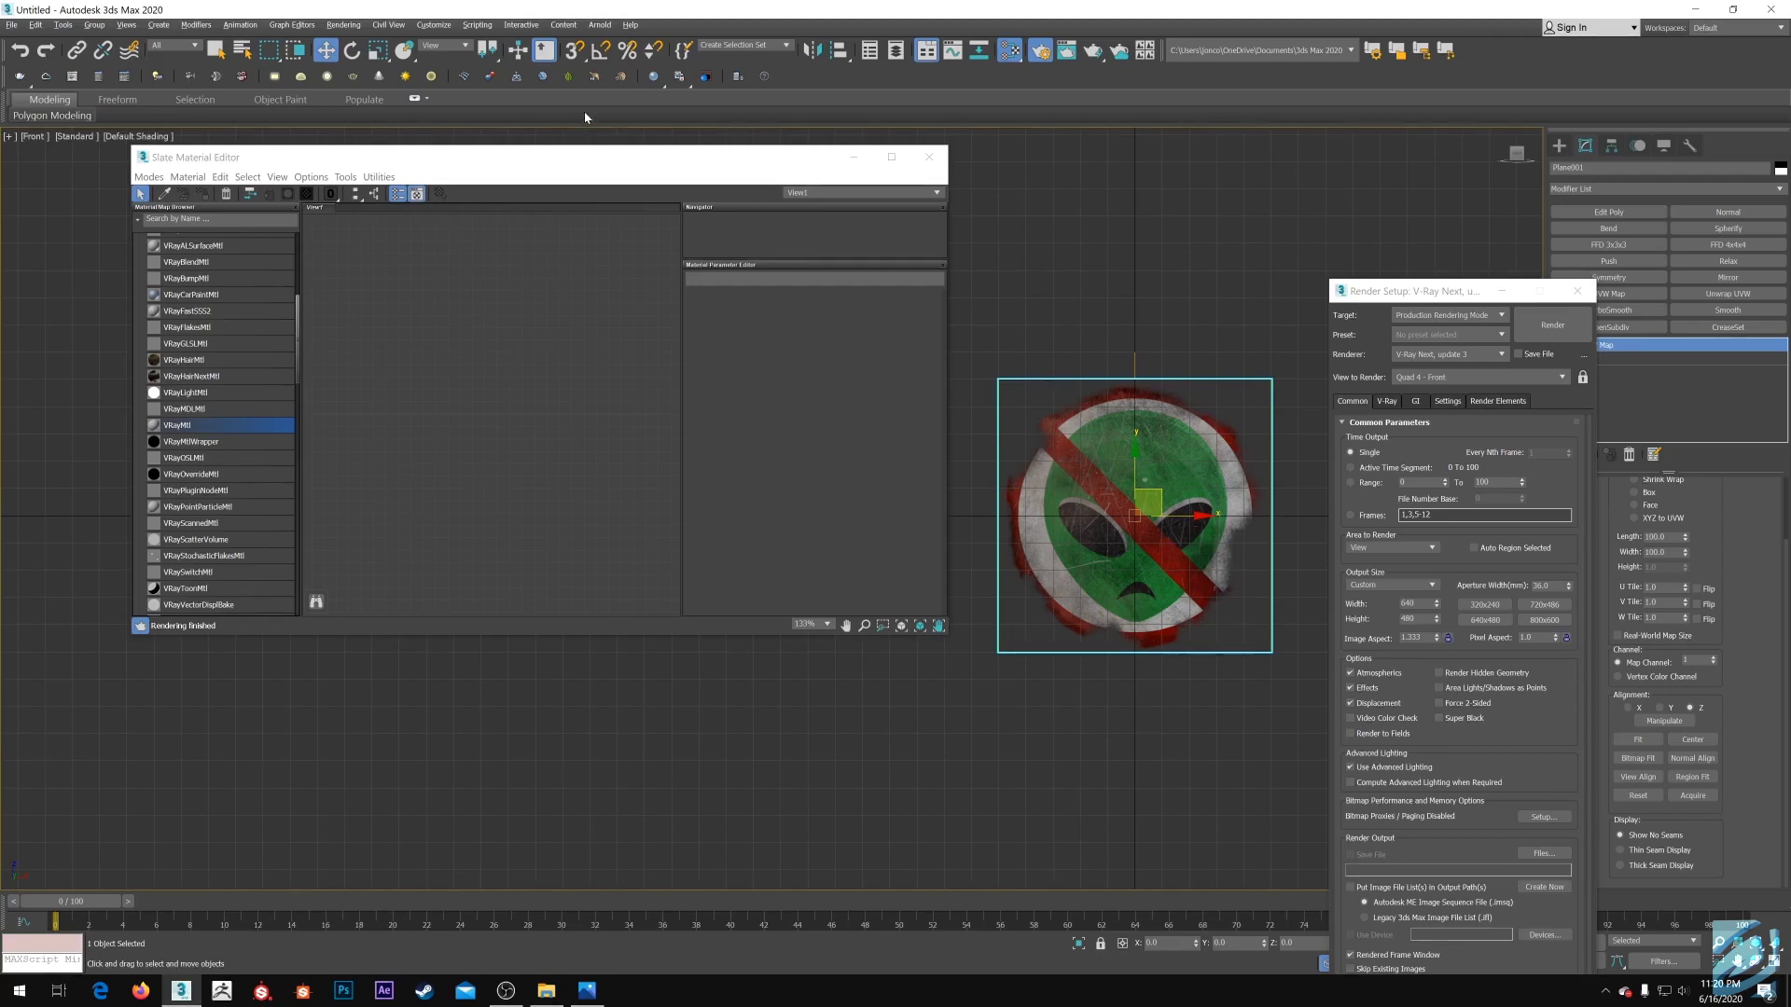
{"action": "left_click_drag", "start_coordinate": [591, 159], "coordinate": [553, 154]}
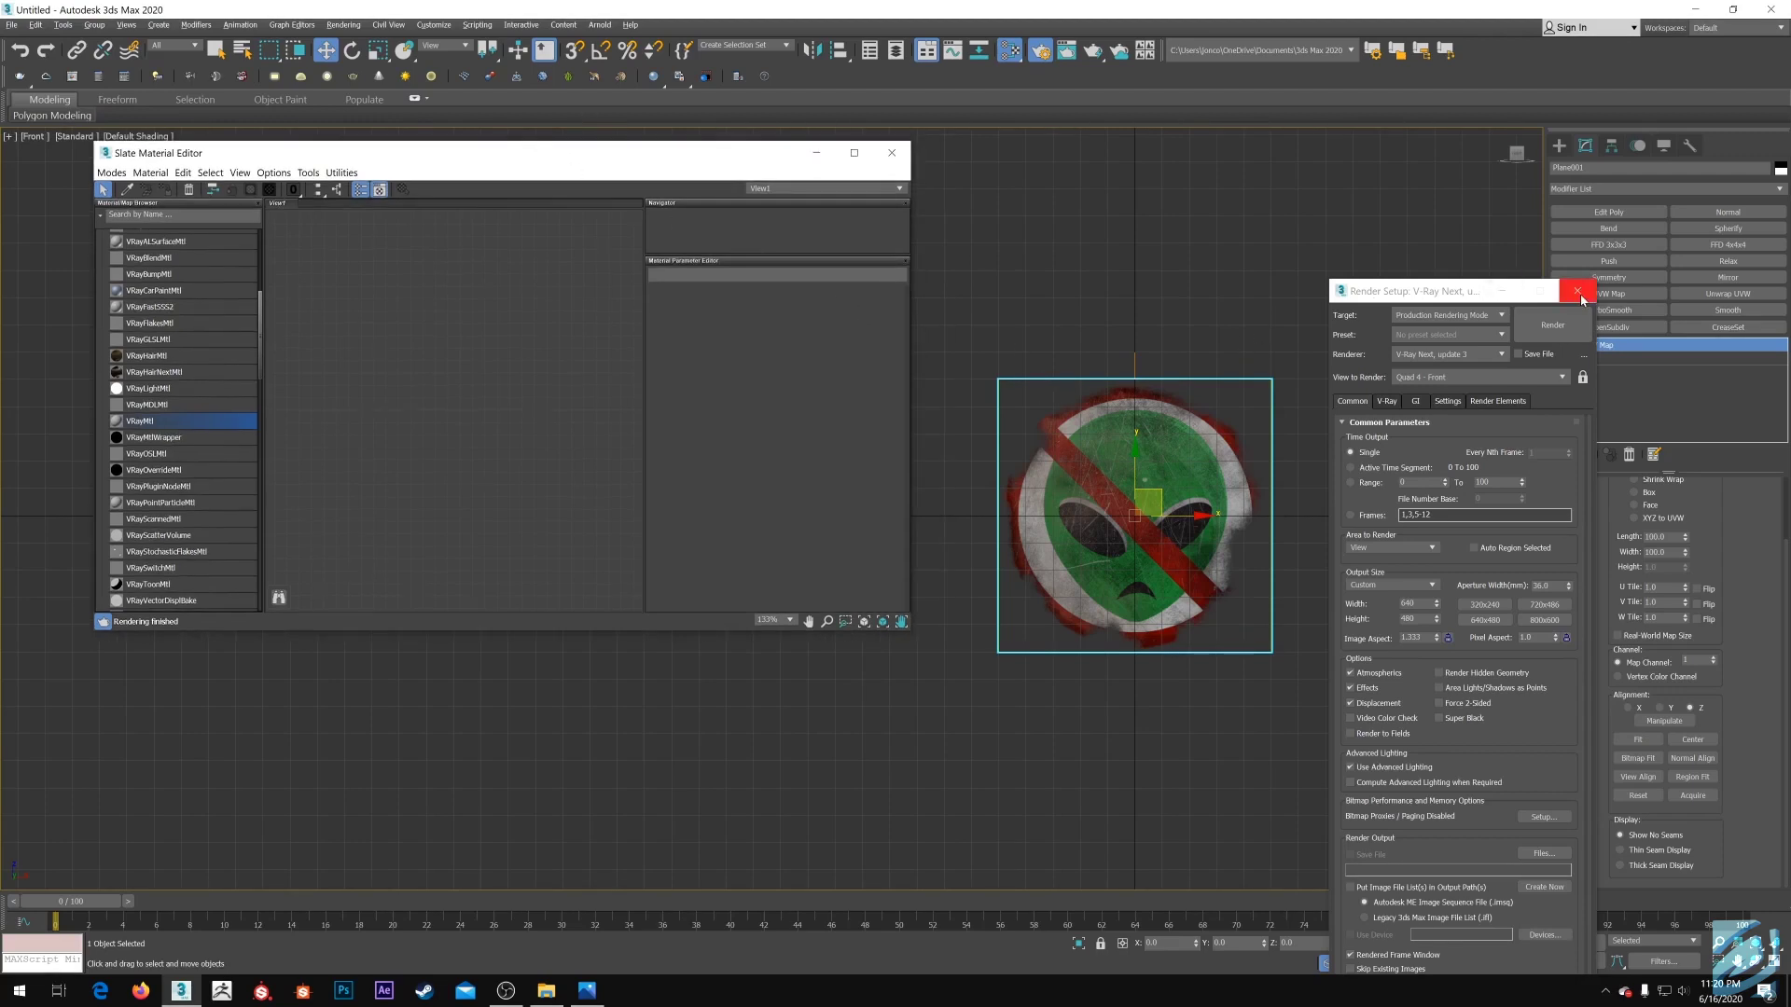
Close the render setup window and the material editor
{"action": "left_click_drag", "start_coordinate": [1539, 291], "coordinate": [1208, 202]}
{"action": "left_click", "coordinate": [1328, 197]}
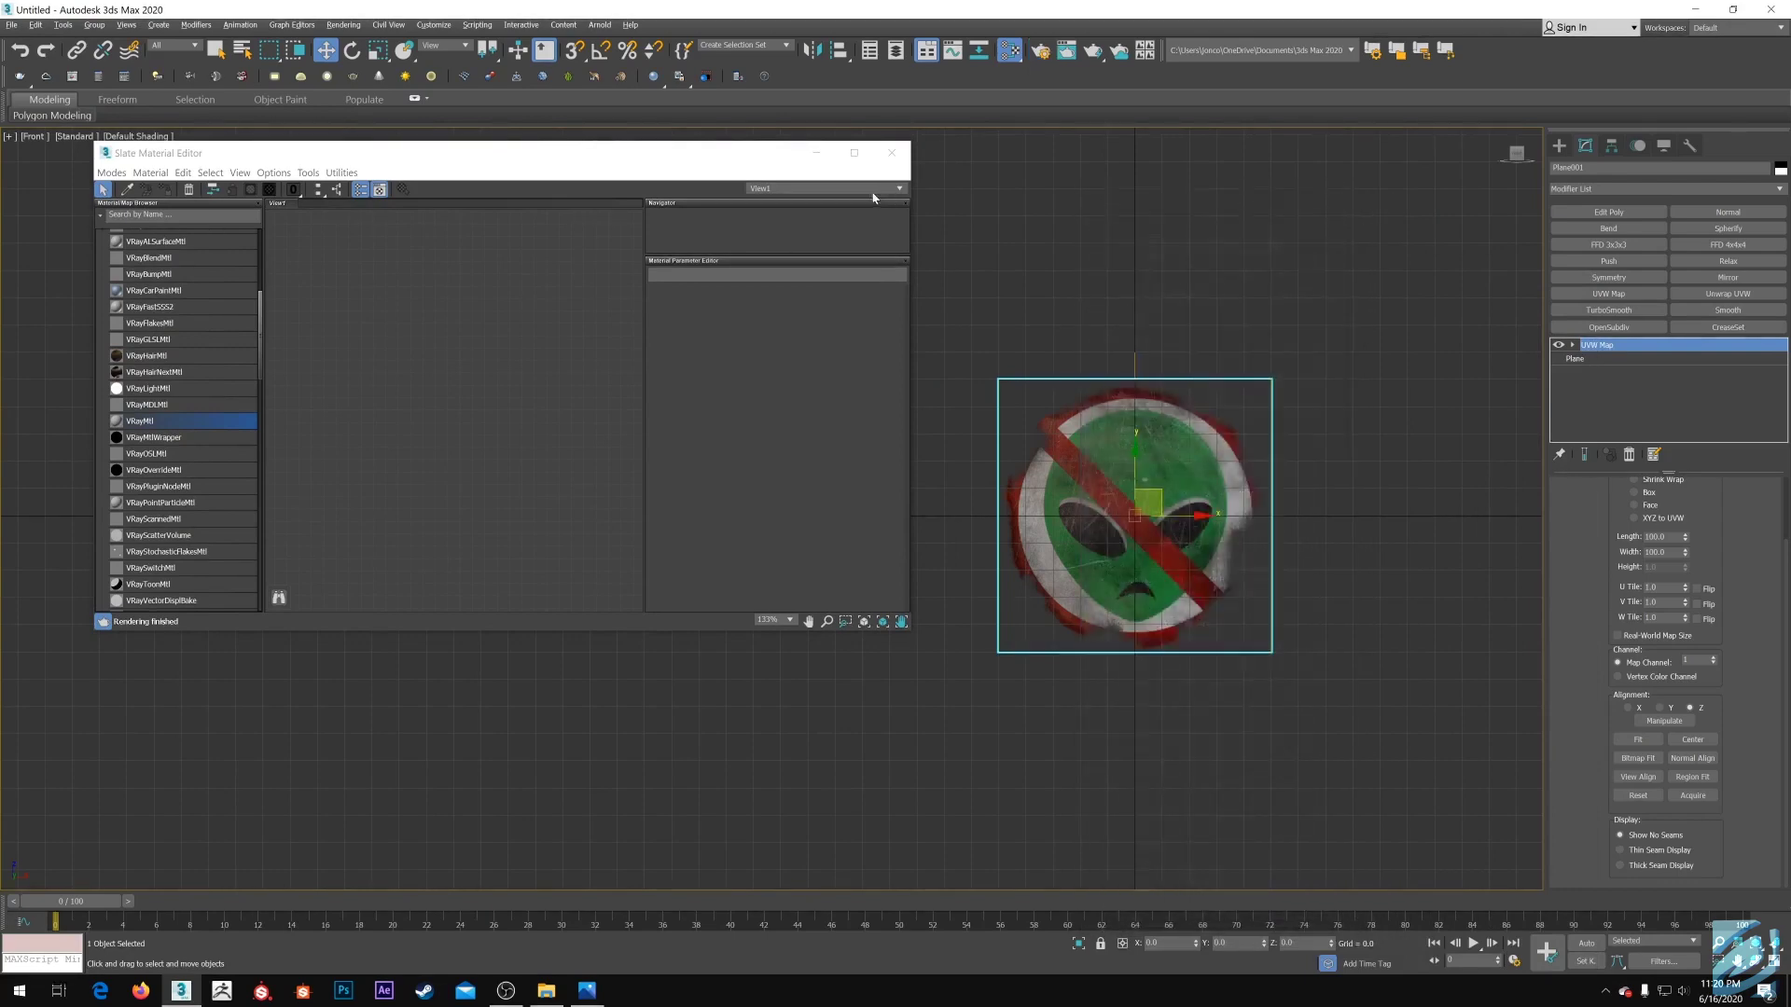
{"action": "left_click", "coordinate": [894, 153]}
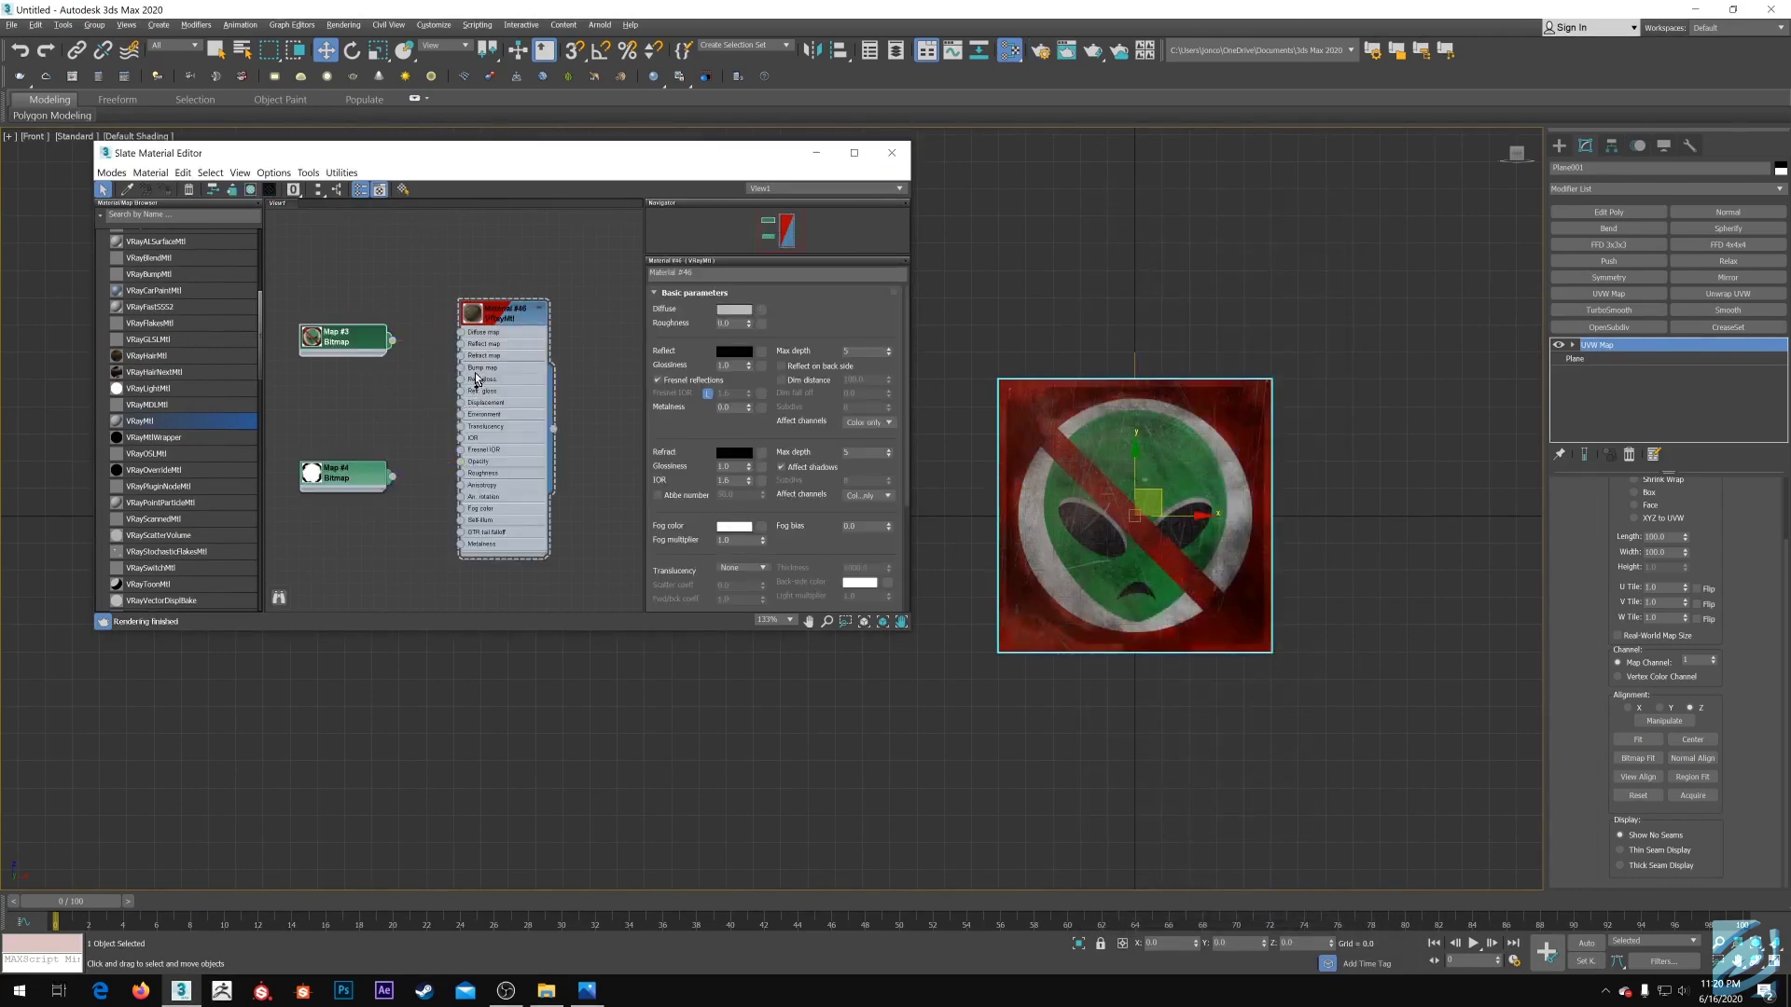
Undo the material edits back to the Physical Material with both bitmaps attached, show its parameters, and close the material editor
{"action": "key", "text": "ctrl+z"}
{"action": "key", "text": "ctrl+z"}
{"action": "key", "text": "ctrl+z"}
{"action": "left_click", "coordinate": [424, 308]}
{"action": "double_click", "coordinate": [496, 289]}
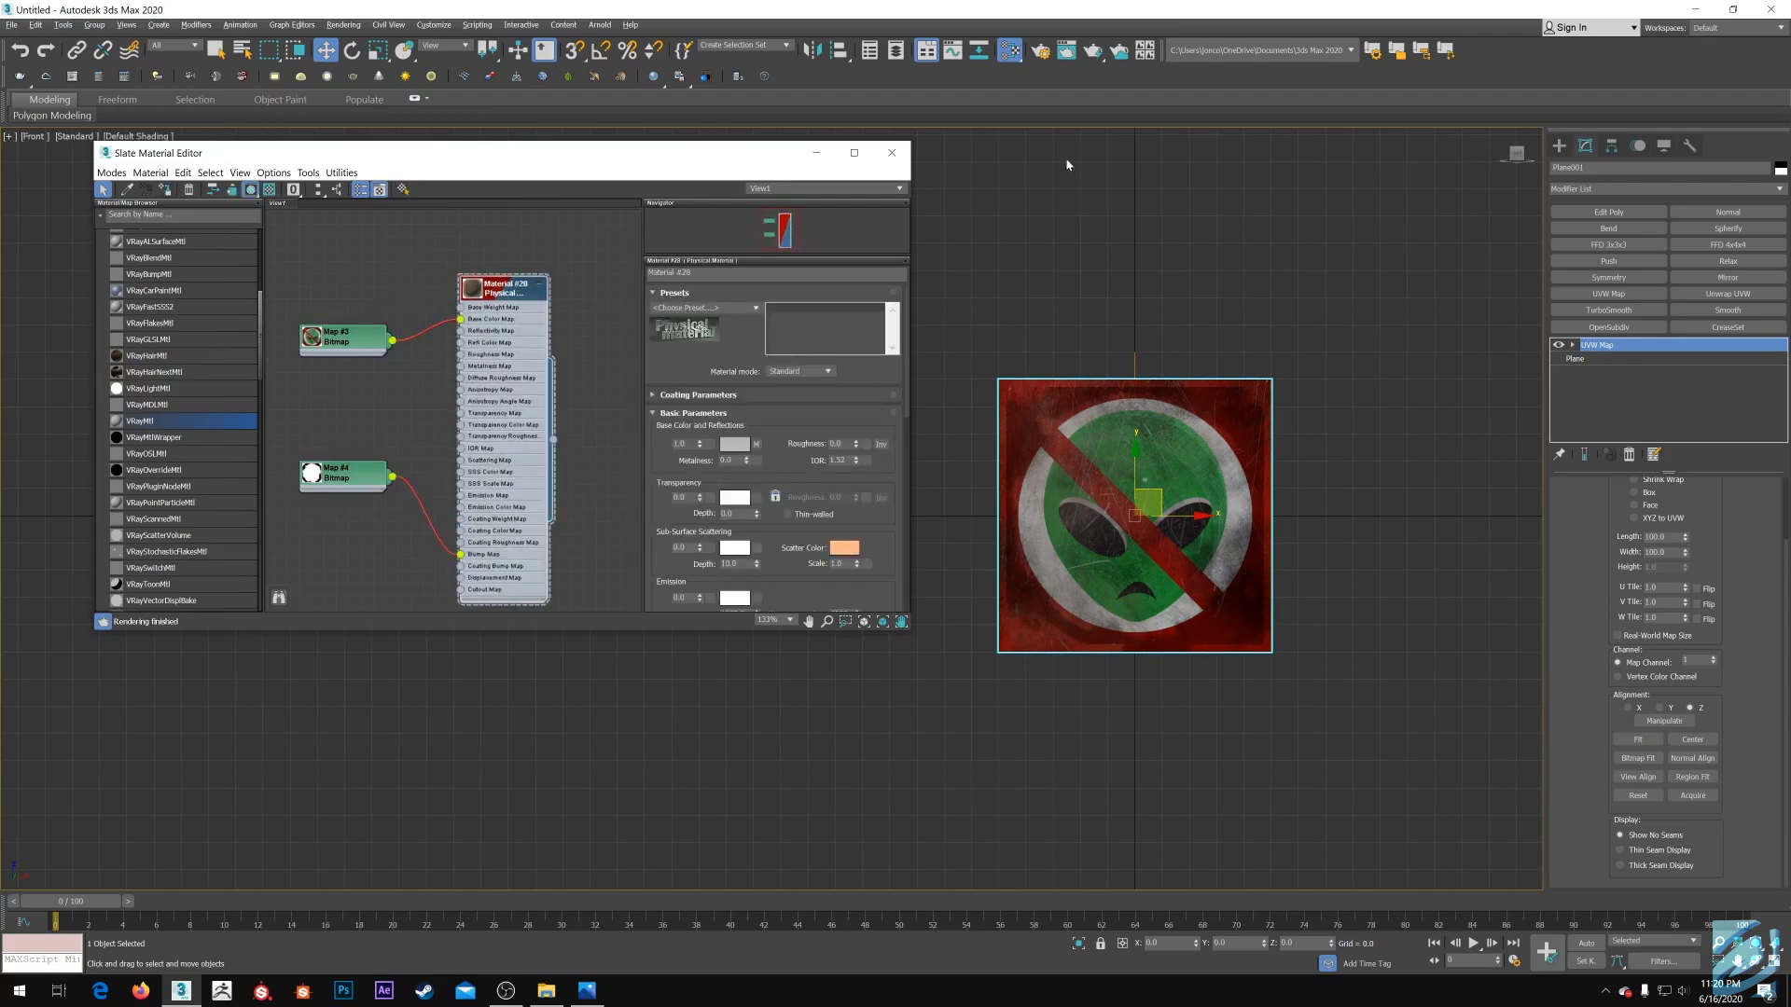
{"action": "left_click", "coordinate": [892, 153]}
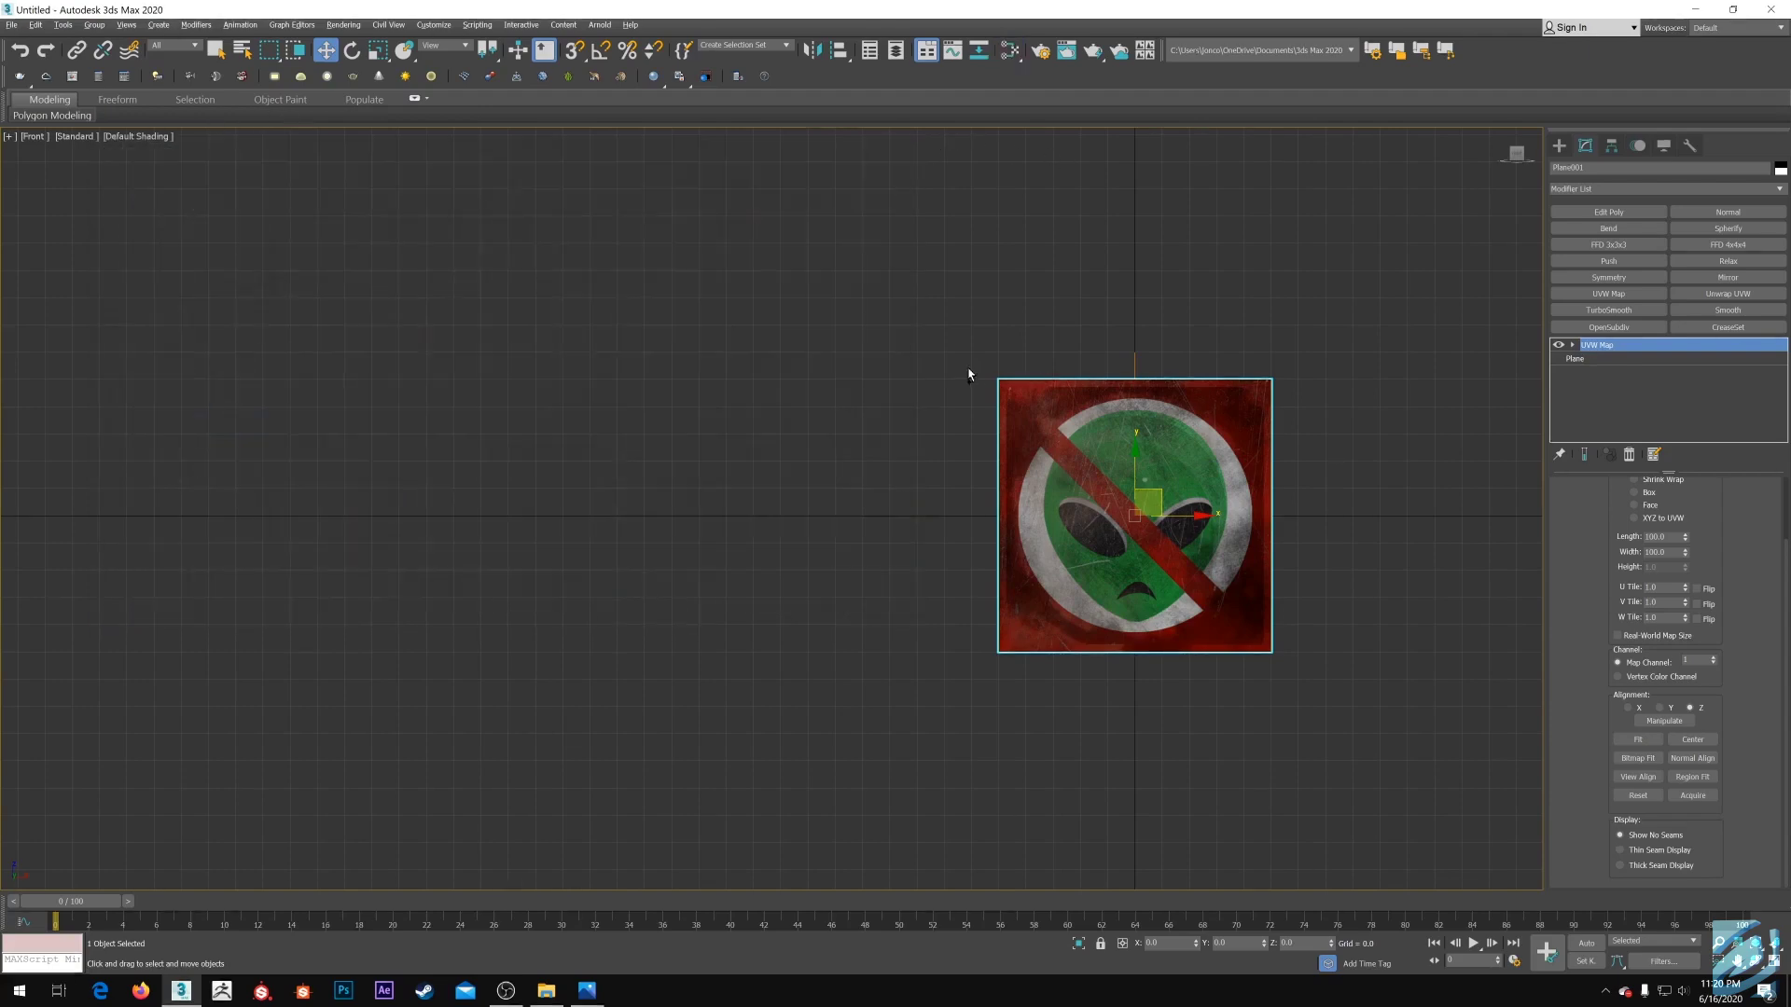
Save a copy of the scene to the Desktop as Sticker
{"action": "left_click", "coordinate": [11, 26]}
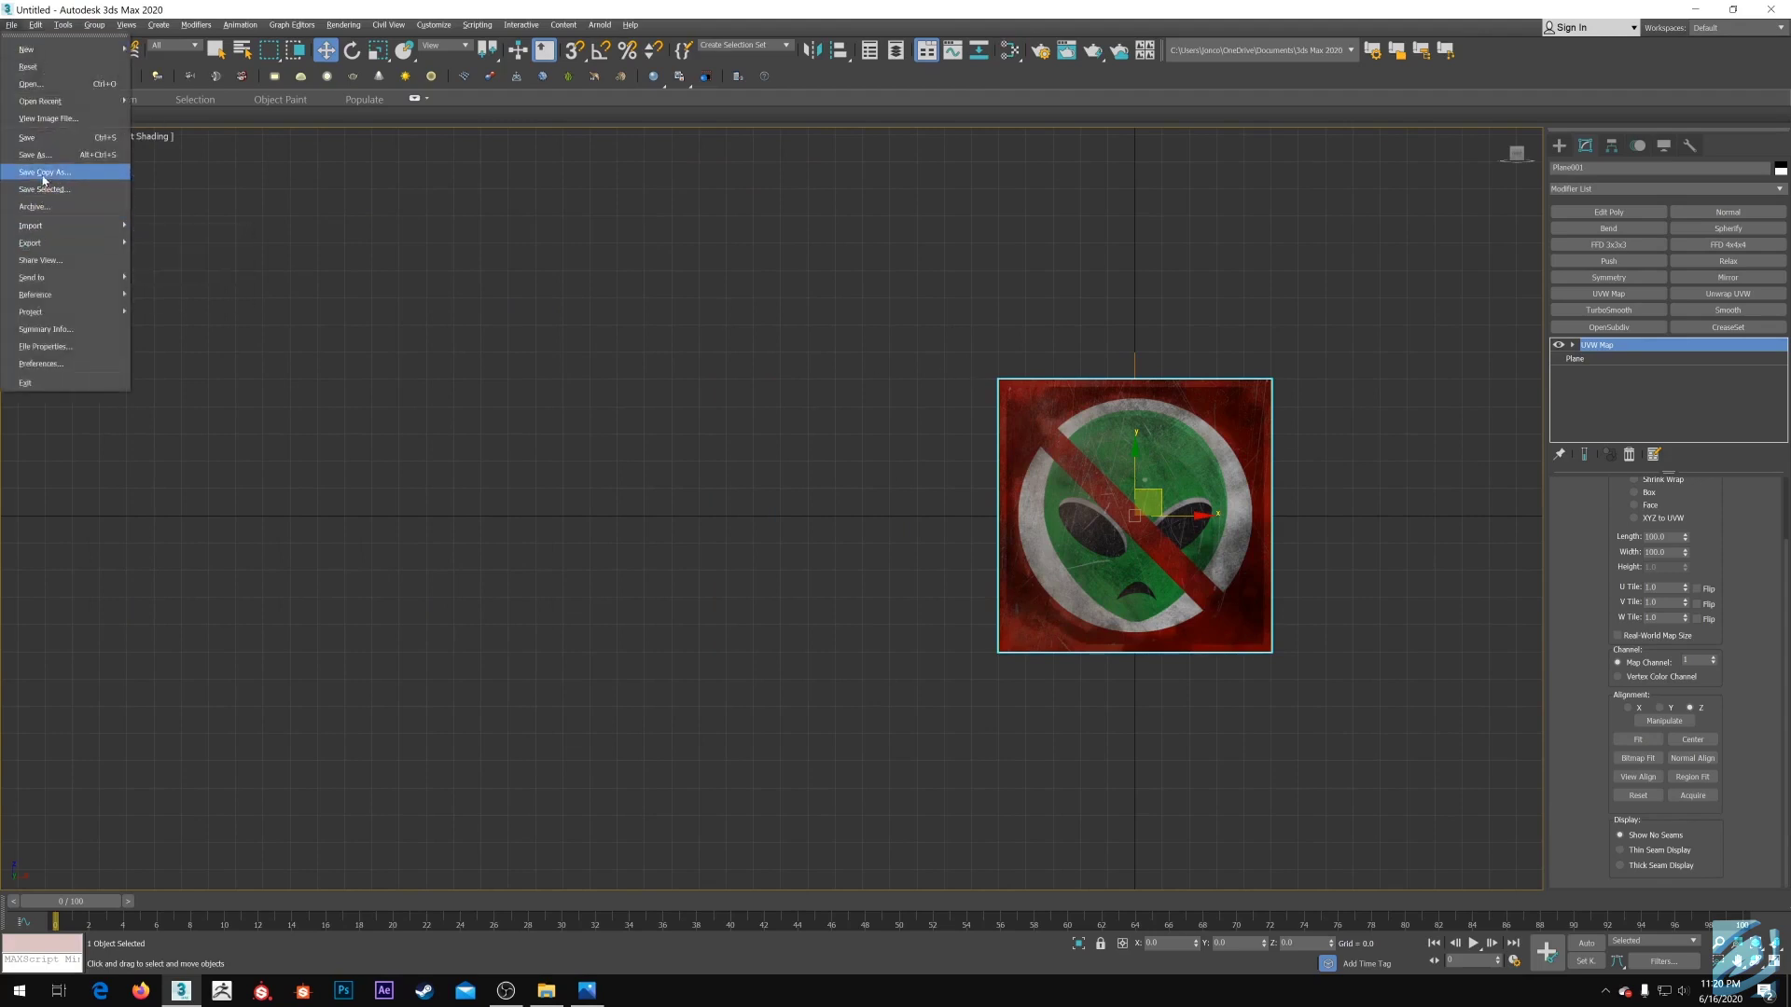
{"action": "left_click", "coordinate": [43, 173]}
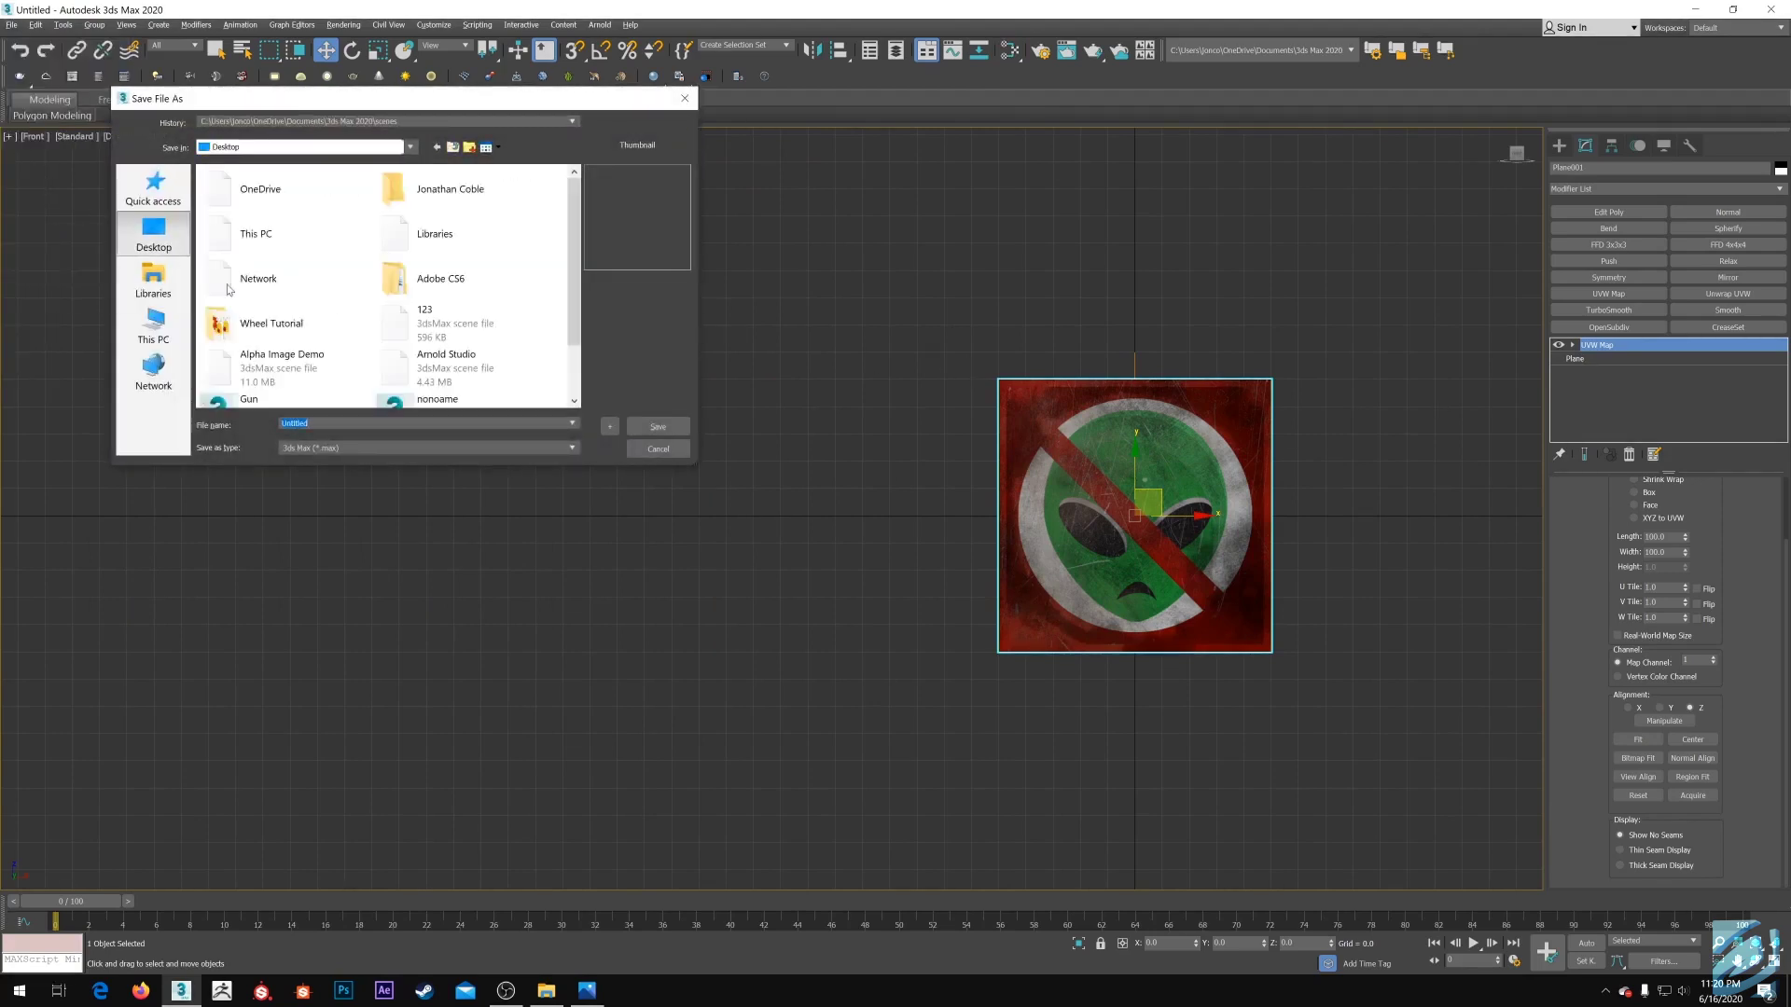
{"action": "scroll", "coordinate": [288, 313], "scroll_direction": "down", "scroll_amount": 1}
{"action": "type", "text": "Sticker"}
{"action": "key", "text": "Return"}
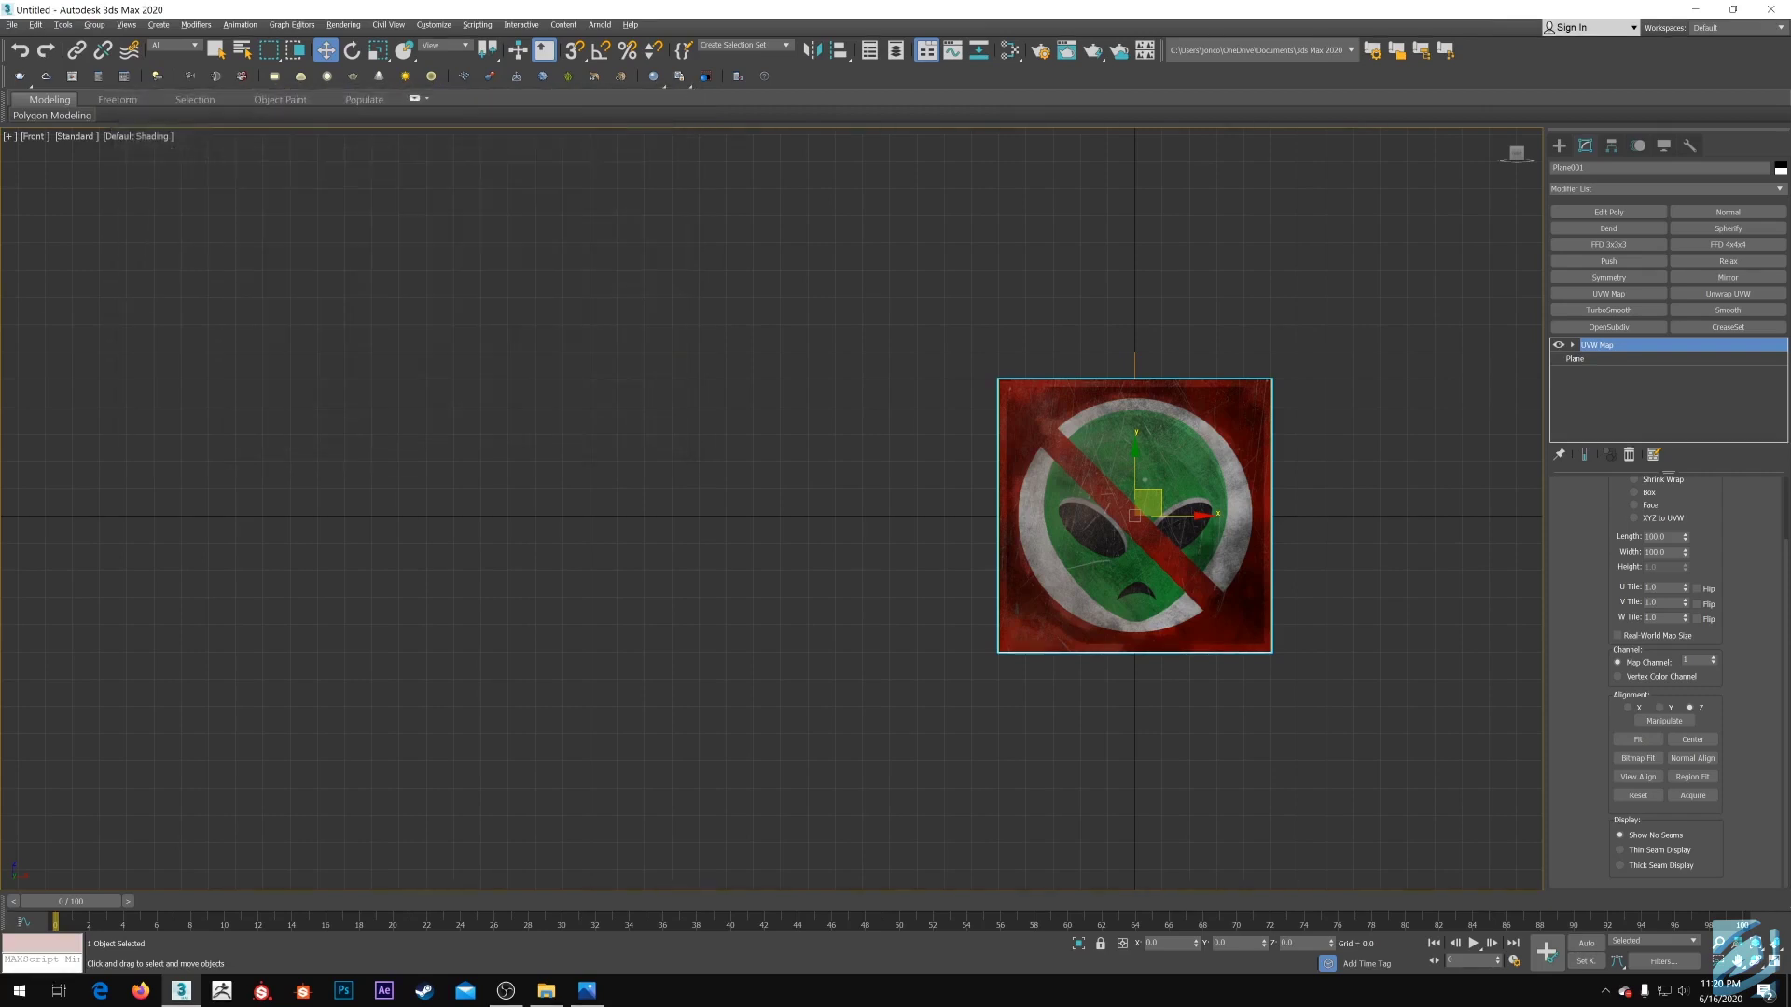
{"action": "left_click", "coordinate": [12, 25]}
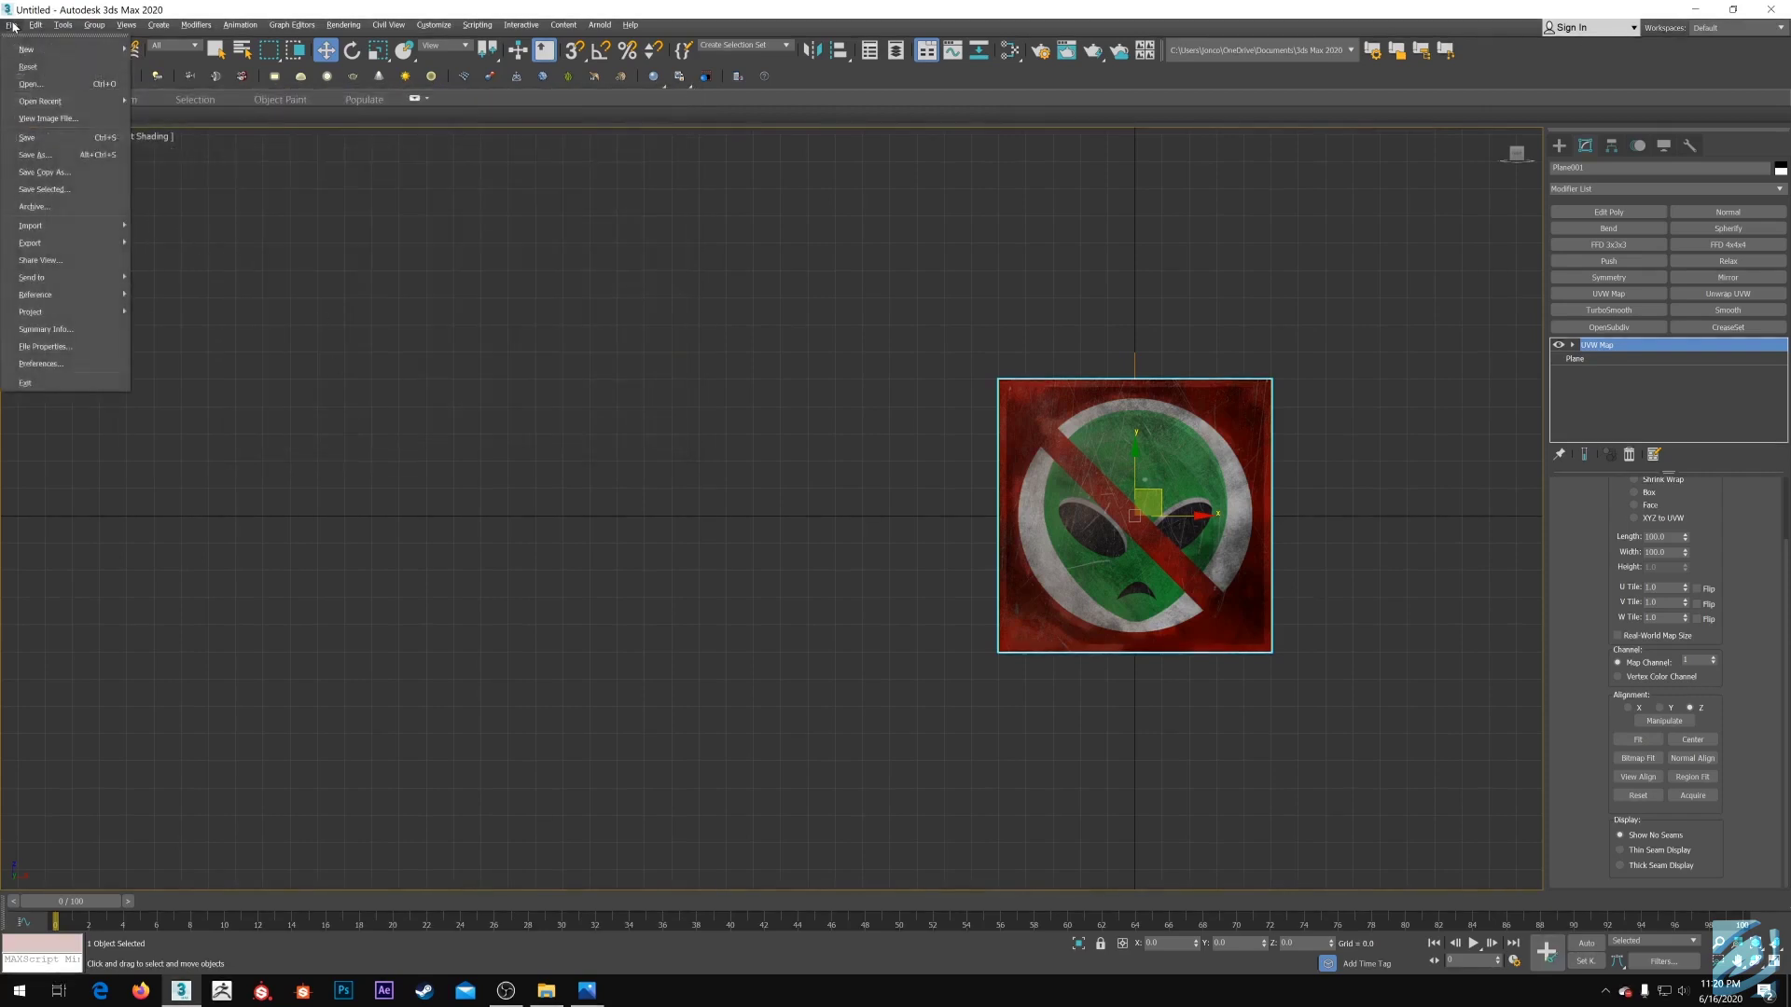
{"action": "left_click", "coordinate": [12, 25]}
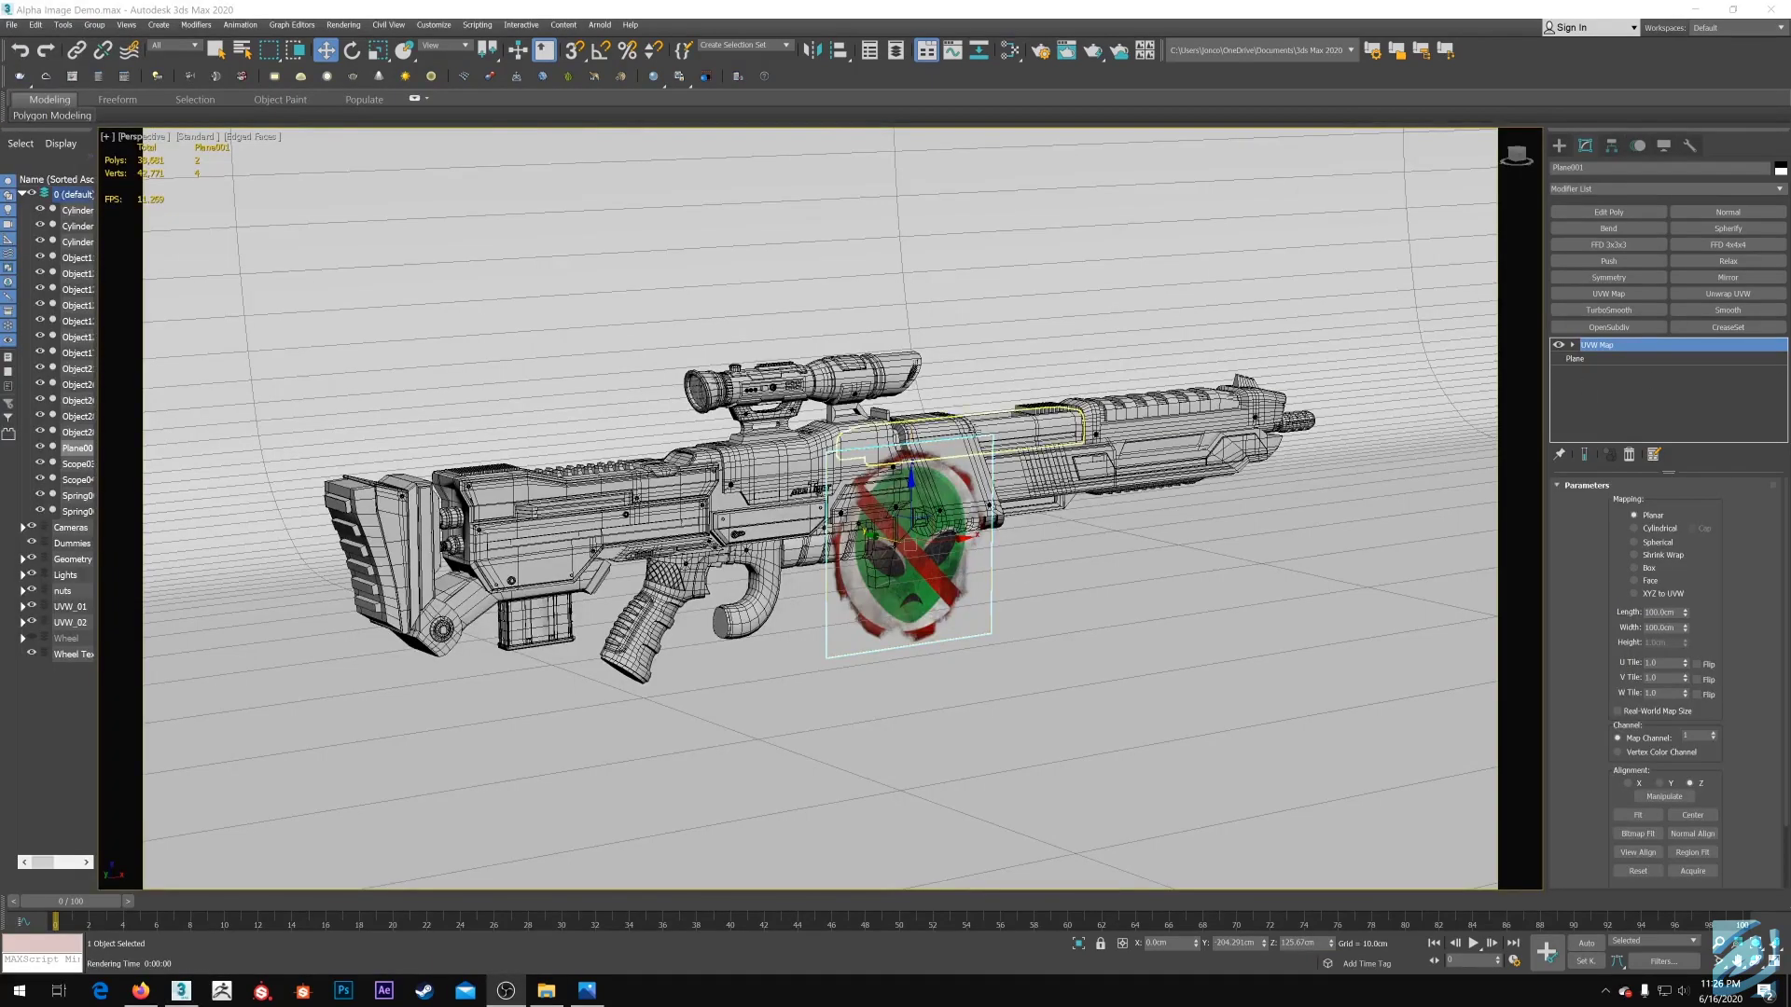
Move the sticker plane along Y from in front of the rifle in against the side of its body
{"action": "middle_click_drag", "start_coordinate": [1044, 485], "coordinate": [1088, 489], "text": "alt"}
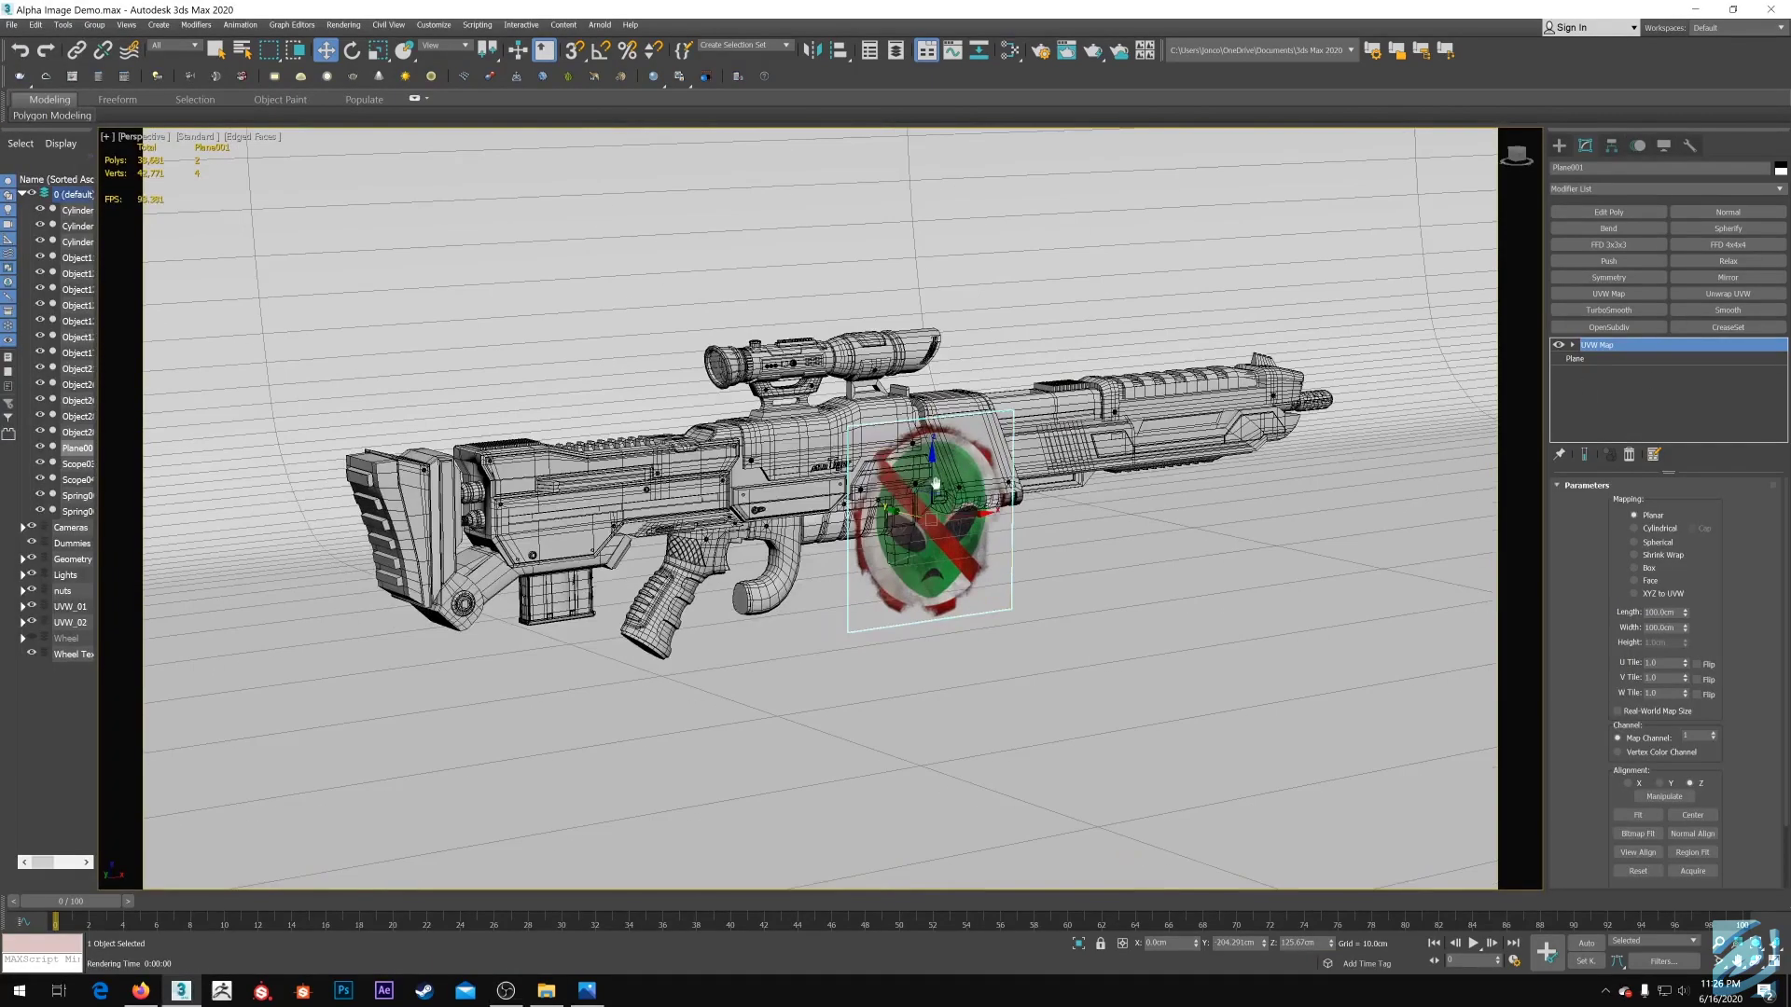
{"action": "scroll", "coordinate": [1087, 489], "scroll_direction": "down", "scroll_amount": 6}
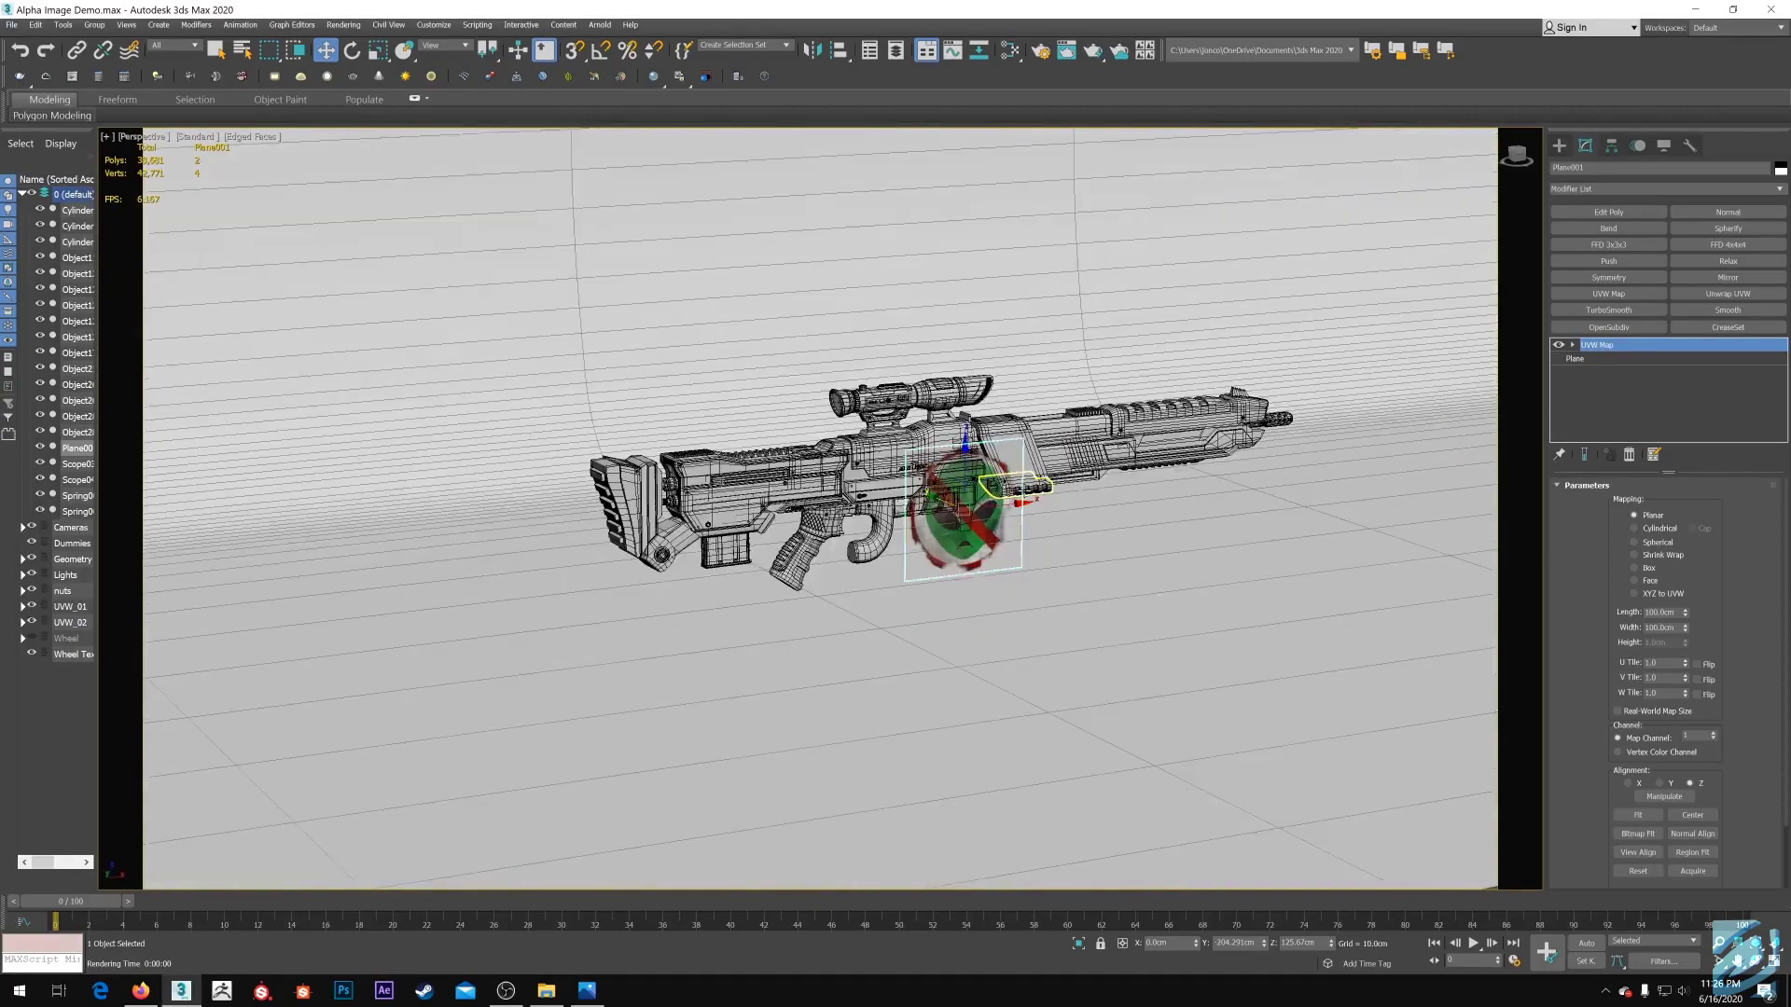
{"action": "scroll", "coordinate": [1024, 488], "scroll_direction": "down", "scroll_amount": 3}
{"action": "scroll", "coordinate": [995, 472], "scroll_direction": "up", "scroll_amount": 8}
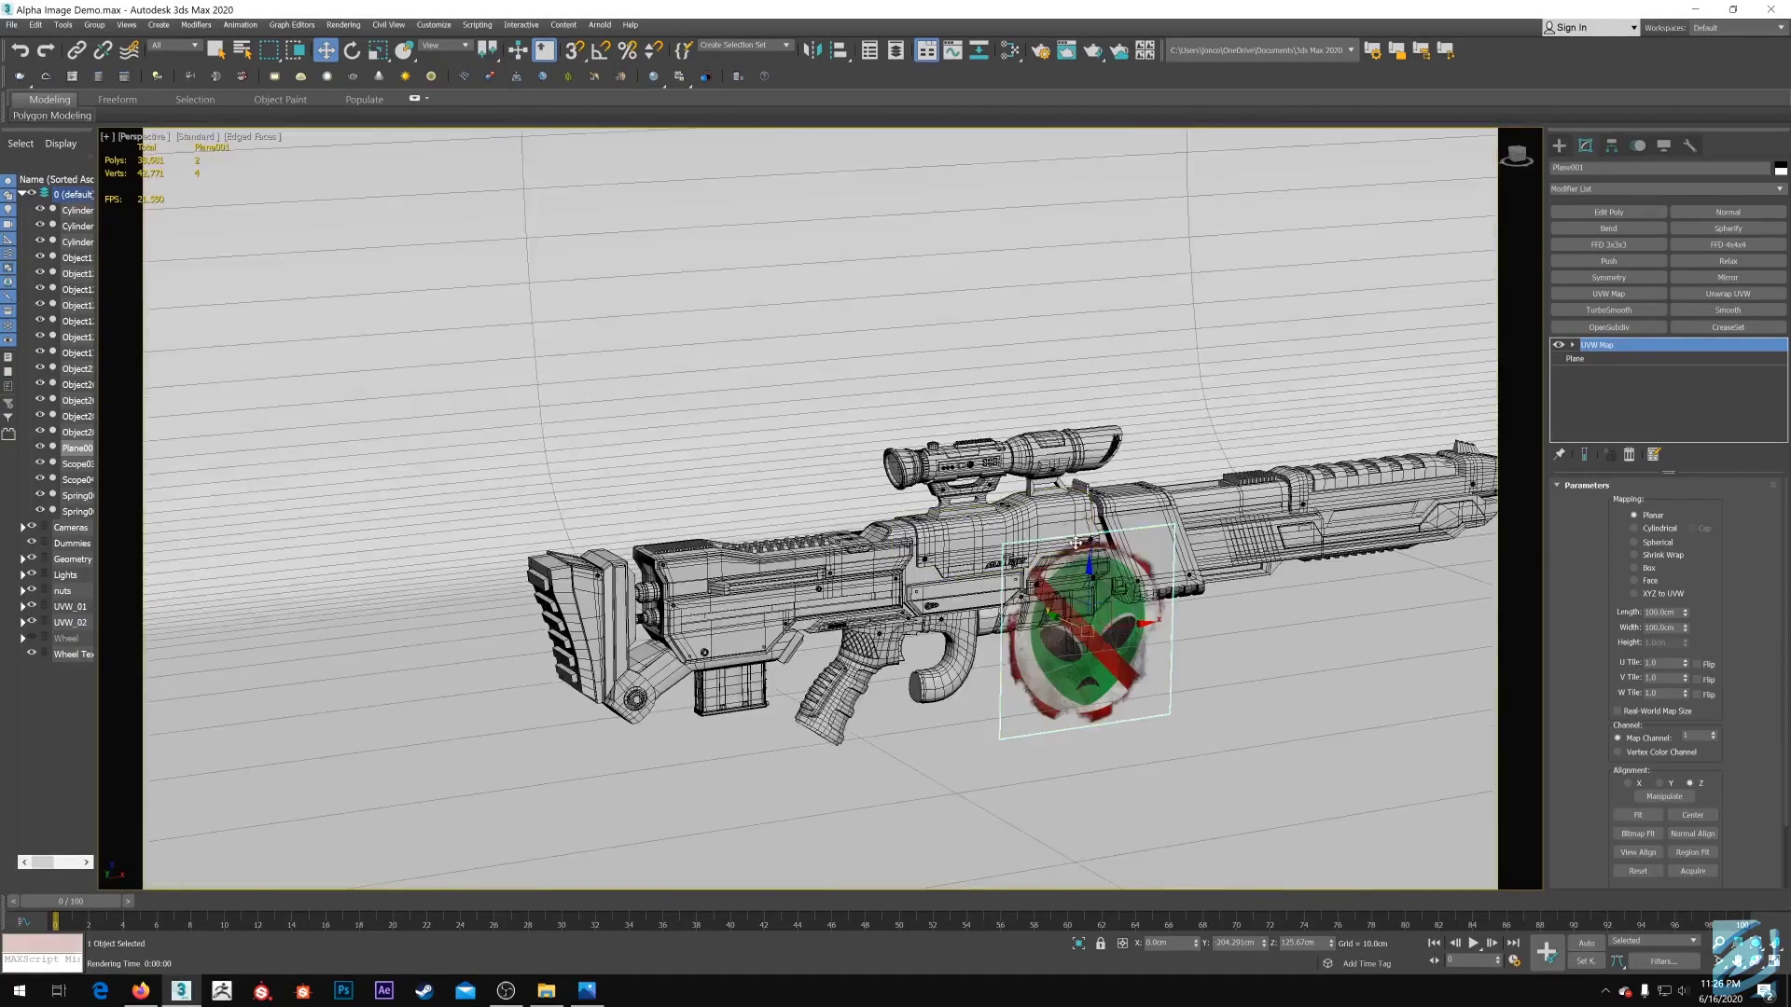
{"action": "middle_click_drag", "start_coordinate": [821, 548], "coordinate": [765, 550], "text": "alt"}
{"action": "middle_click_drag", "start_coordinate": [1009, 571], "coordinate": [853, 613]}
{"action": "left_click_drag", "start_coordinate": [817, 598], "coordinate": [723, 557]}
{"action": "mouse_move", "coordinate": [723, 556]}
{"action": "middle_mouse_down", "text": "alt"}
{"action": "mouse_move", "coordinate": [684, 538]}
{"action": "mouse_move", "coordinate": [742, 571]}
{"action": "middle_mouse_up", "text": "alt"}
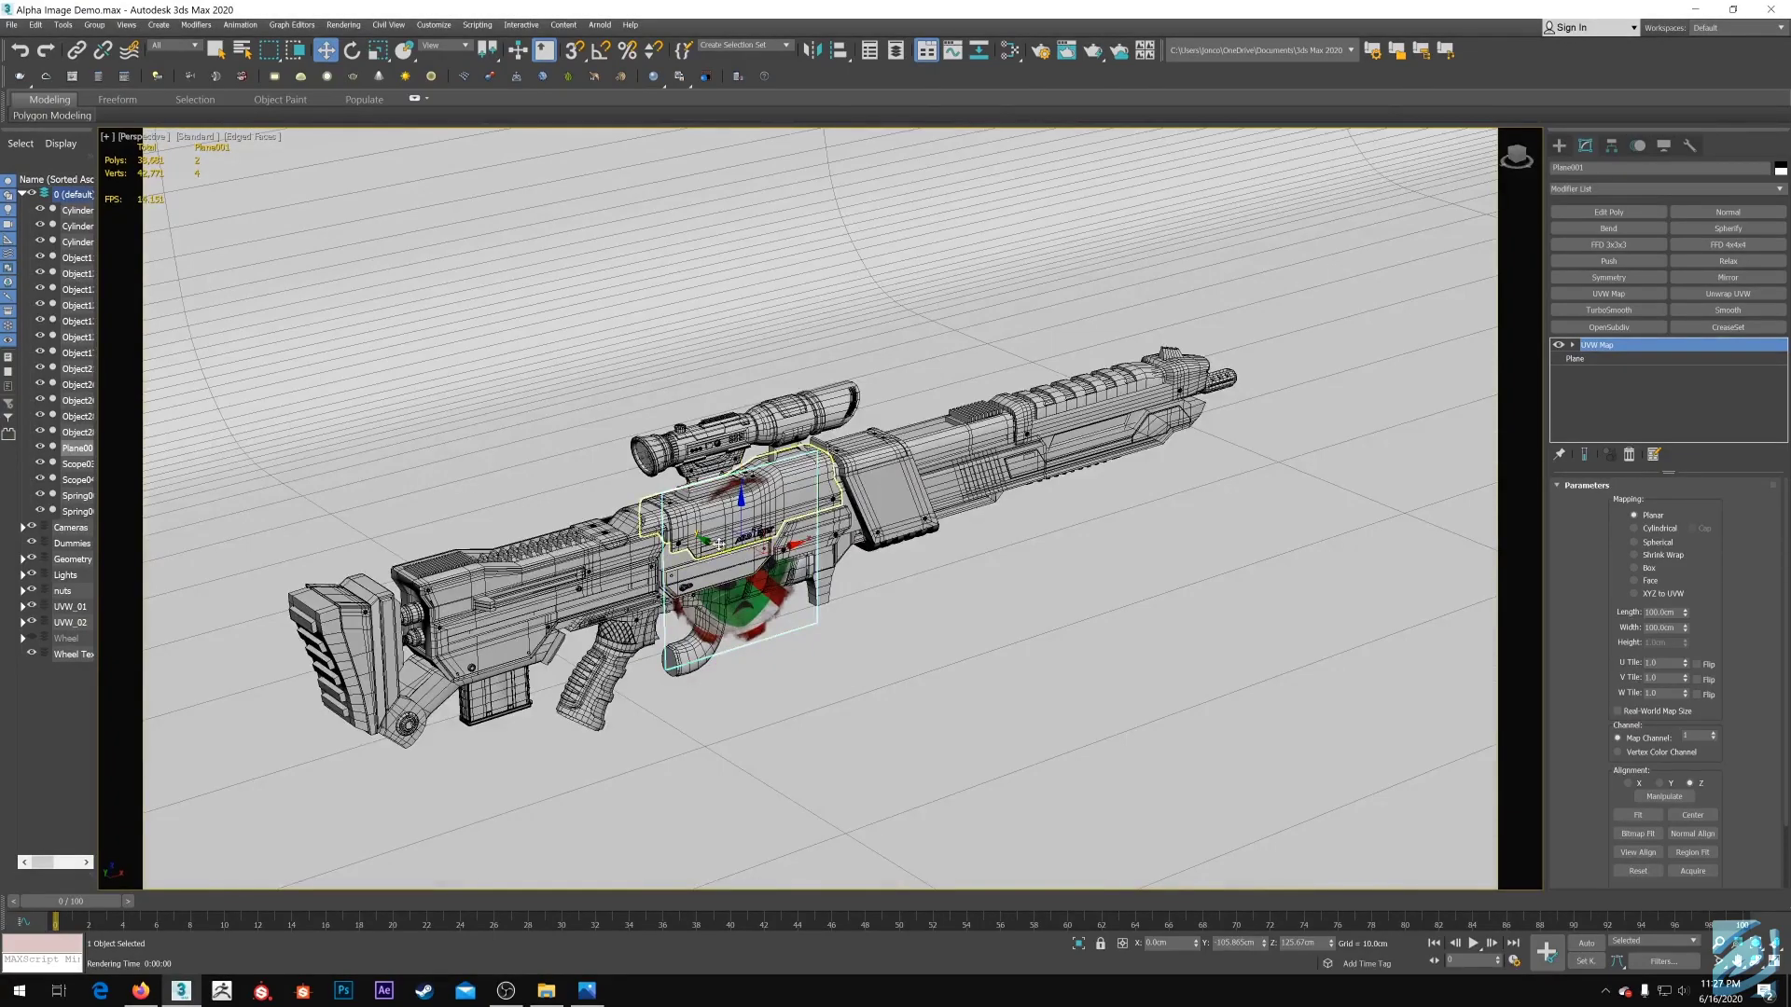
{"action": "left_click_drag", "start_coordinate": [717, 543], "coordinate": [749, 563]}
{"action": "middle_click_drag", "start_coordinate": [748, 561], "coordinate": [750, 541], "text": "alt"}
Rotate the sticker plane to a tilted angle and scale it down towards the size of the rifle's slanted side panel
{"action": "scroll", "coordinate": [750, 541], "scroll_direction": "up", "scroll_amount": 2}
{"action": "key", "text": "e"}
{"action": "scroll", "coordinate": [751, 513], "scroll_direction": "up", "scroll_amount": 1}
{"action": "left_click_drag", "start_coordinate": [750, 513], "coordinate": [1060, 571]}
{"action": "key", "text": "w"}
{"action": "middle_click_drag", "start_coordinate": [1059, 571], "coordinate": [1070, 556], "text": "alt"}
{"action": "key", "text": "r"}
{"action": "left_click_drag", "start_coordinate": [1029, 559], "coordinate": [1035, 627]}
Move the sticker plane onto the rifle's slanted side panel, at about X 100 cm
{"action": "key", "text": "w"}
{"action": "middle_click_drag", "start_coordinate": [918, 495], "coordinate": [999, 587], "text": "alt"}
{"action": "left_click_drag", "start_coordinate": [1003, 548], "coordinate": [944, 523]}
{"action": "key", "text": "z"}
{"action": "middle_click_drag", "start_coordinate": [1004, 532], "coordinate": [900, 505], "text": "alt"}
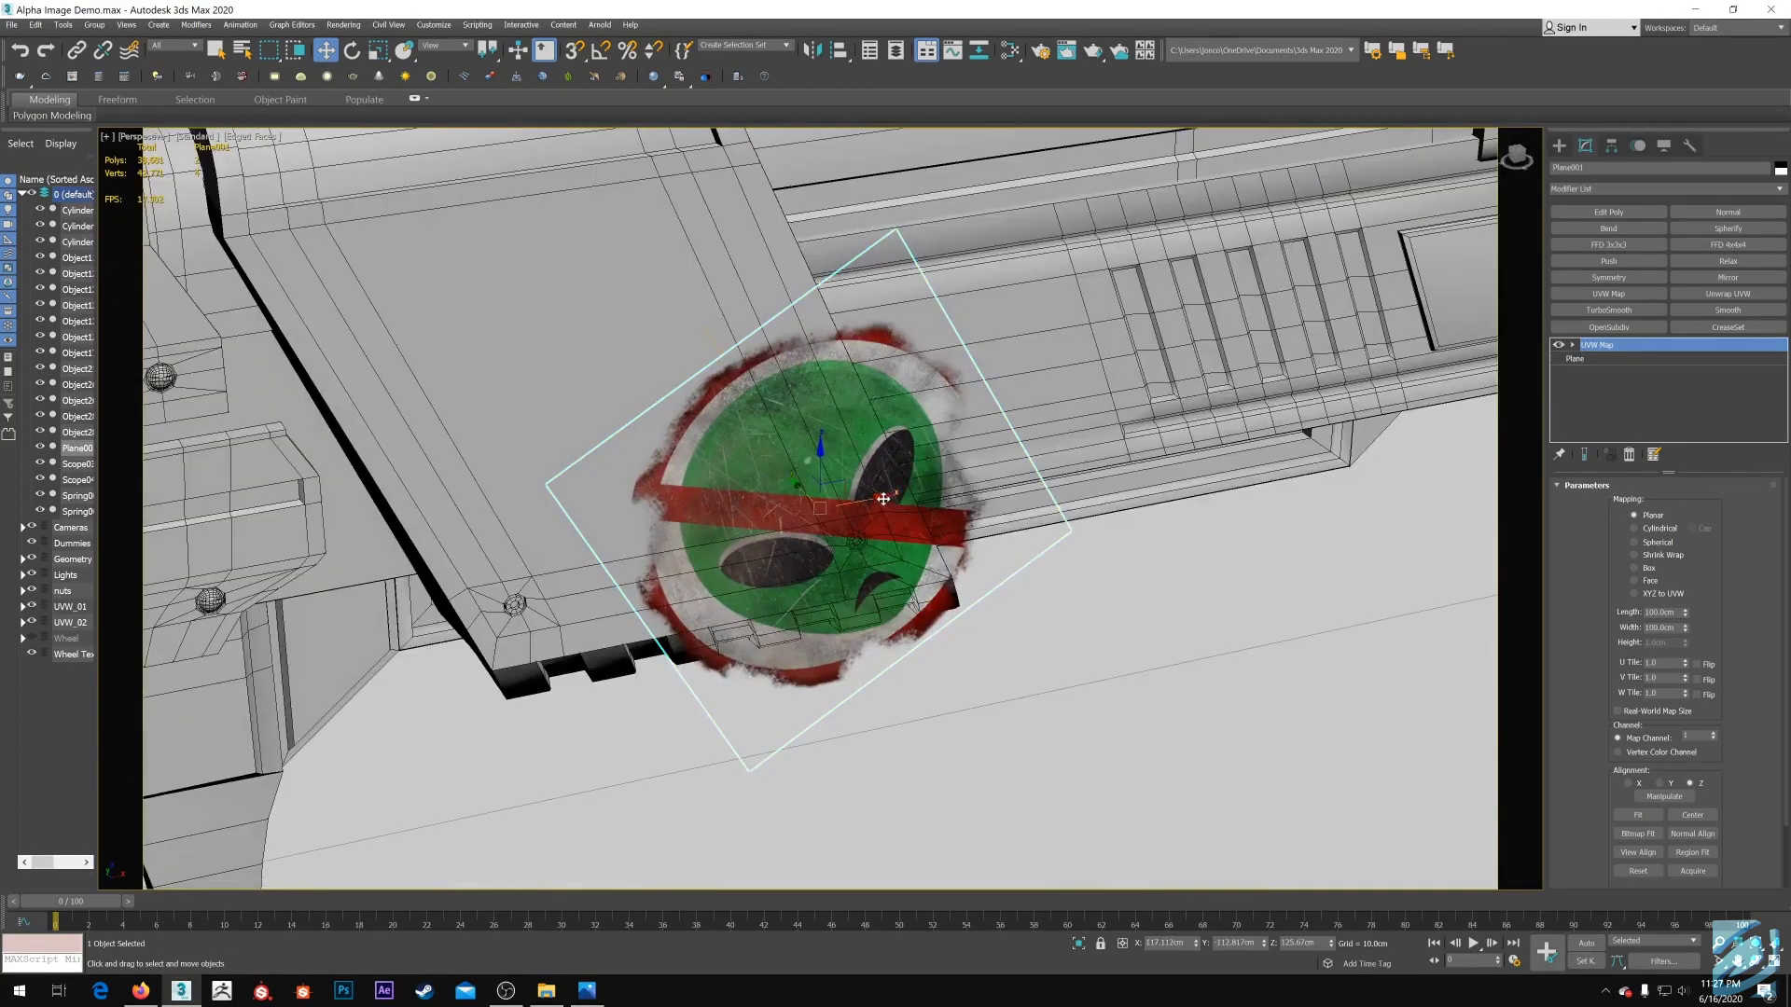
{"action": "left_click_drag", "start_coordinate": [879, 489], "coordinate": [706, 519]}
{"action": "middle_click_drag", "start_coordinate": [706, 519], "coordinate": [832, 613]}
{"action": "middle_click_drag", "start_coordinate": [832, 613], "coordinate": [821, 561], "text": "alt"}
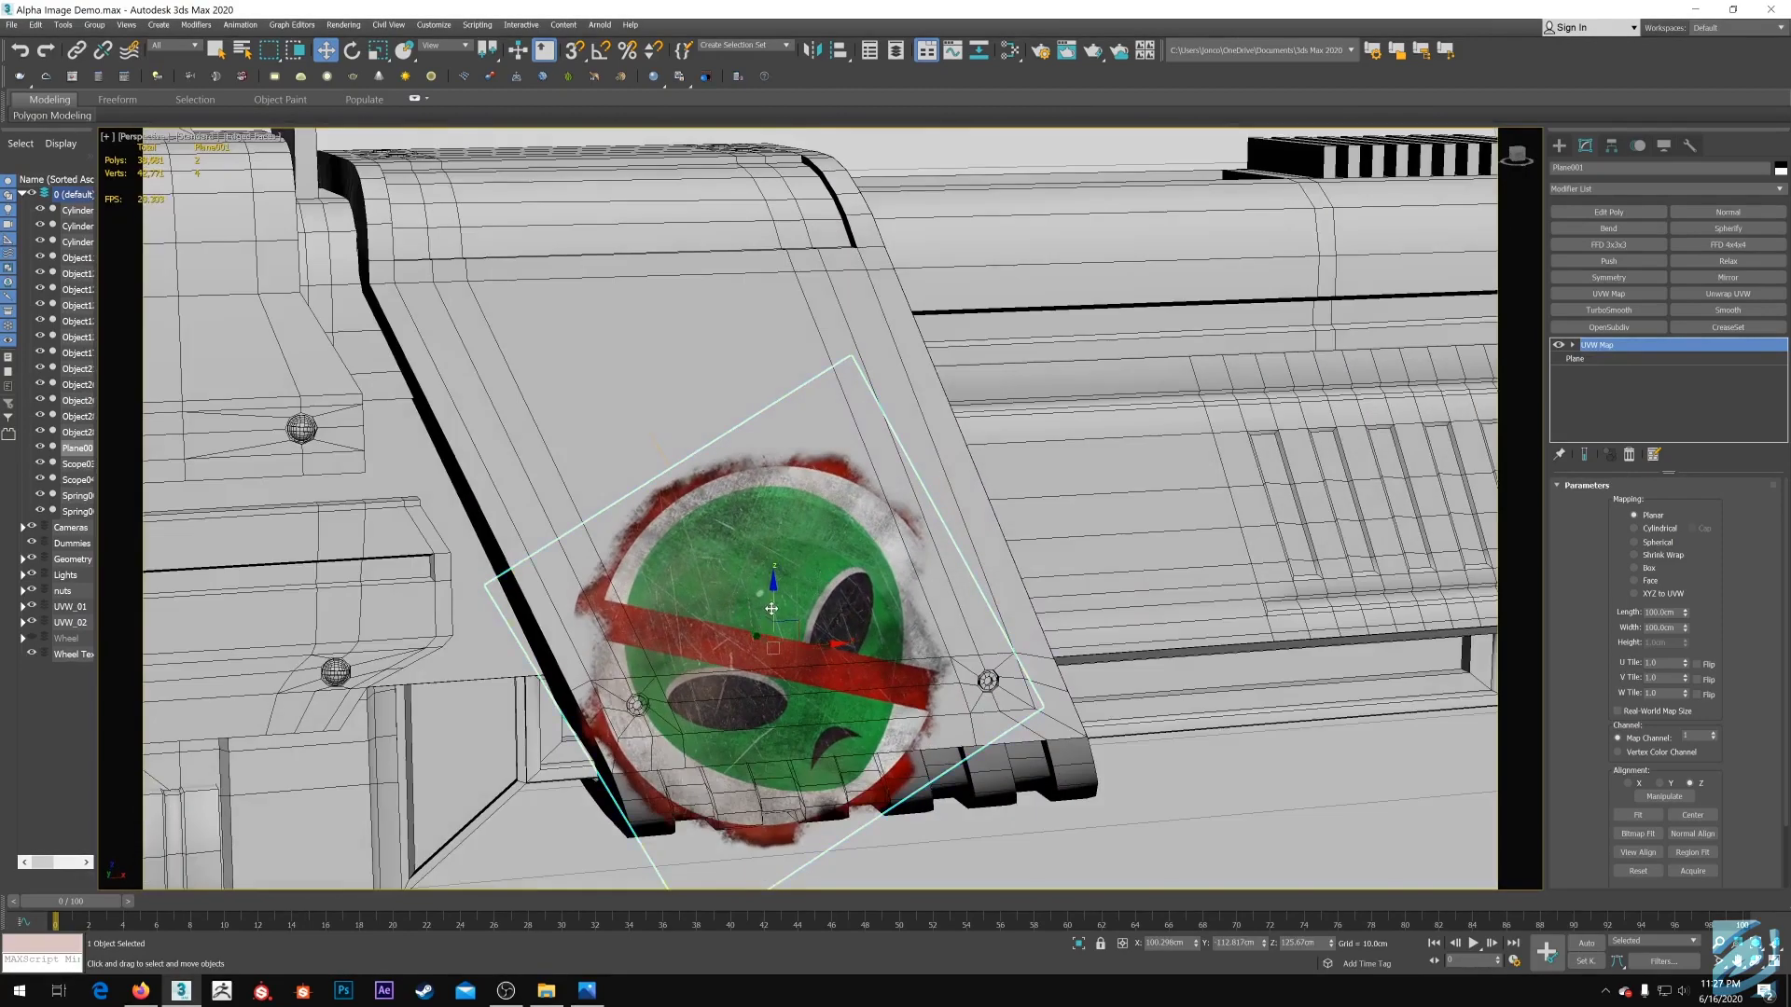
Raise the sticker plane to about Z 141 cm and seat it against the slanted panel at about X 98 cm, Y 111 cm
{"action": "left_click_drag", "start_coordinate": [771, 603], "coordinate": [774, 535]}
{"action": "middle_click_drag", "start_coordinate": [774, 534], "coordinate": [752, 502], "text": "alt"}
{"action": "mouse_move", "coordinate": [770, 501]}
{"action": "left_mouse_down"}
{"action": "mouse_move", "coordinate": [770, 444]}
{"action": "mouse_move", "coordinate": [797, 479]}
{"action": "left_mouse_up"}
{"action": "key", "text": "z"}
{"action": "middle_click_drag", "start_coordinate": [737, 487], "coordinate": [768, 507], "text": "alt"}
{"action": "scroll", "coordinate": [767, 507], "scroll_direction": "up", "scroll_amount": 3}
{"action": "left_click_drag", "start_coordinate": [797, 501], "coordinate": [764, 486]}
{"action": "scroll", "coordinate": [764, 486], "scroll_direction": "down", "scroll_amount": 3}
{"action": "middle_click_drag", "start_coordinate": [764, 486], "coordinate": [887, 544], "text": "alt"}
{"action": "scroll", "coordinate": [888, 545], "scroll_direction": "down", "scroll_amount": 4}
Open the material editor and reconnect the alpha bitmap to the Physical Material's Cutout Map
{"action": "key", "text": "m"}
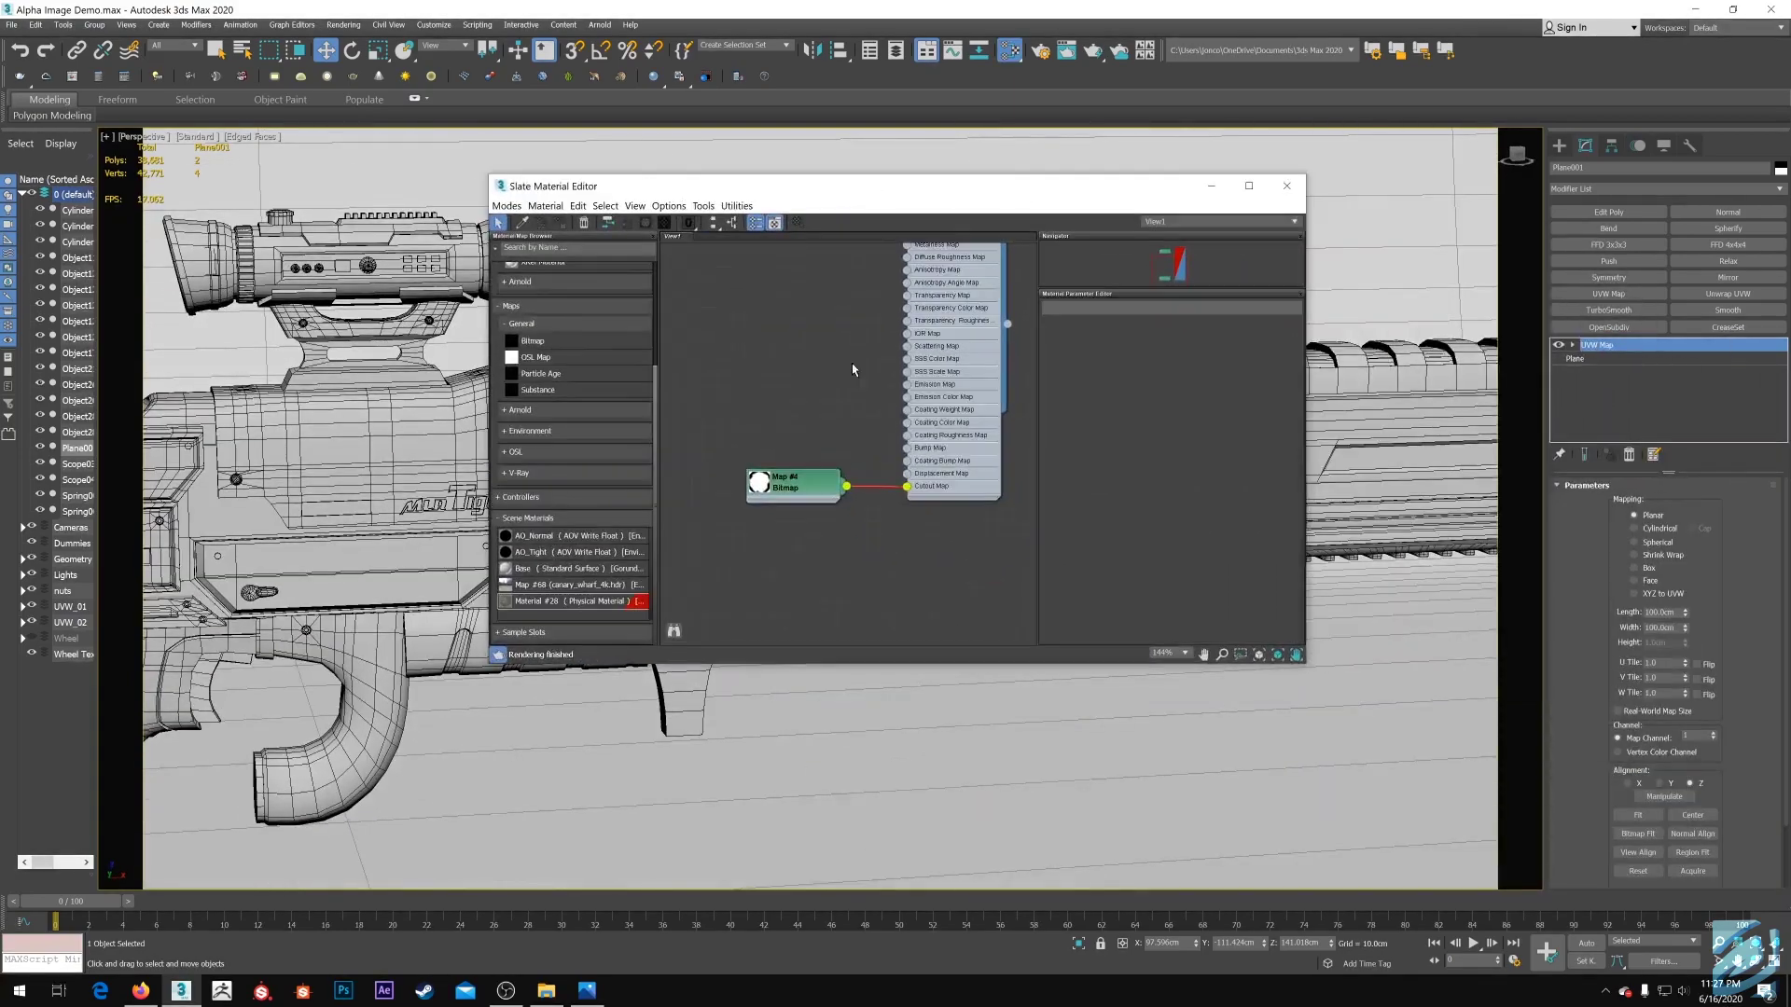
{"action": "scroll", "coordinate": [875, 485], "scroll_direction": "down", "scroll_amount": 1}
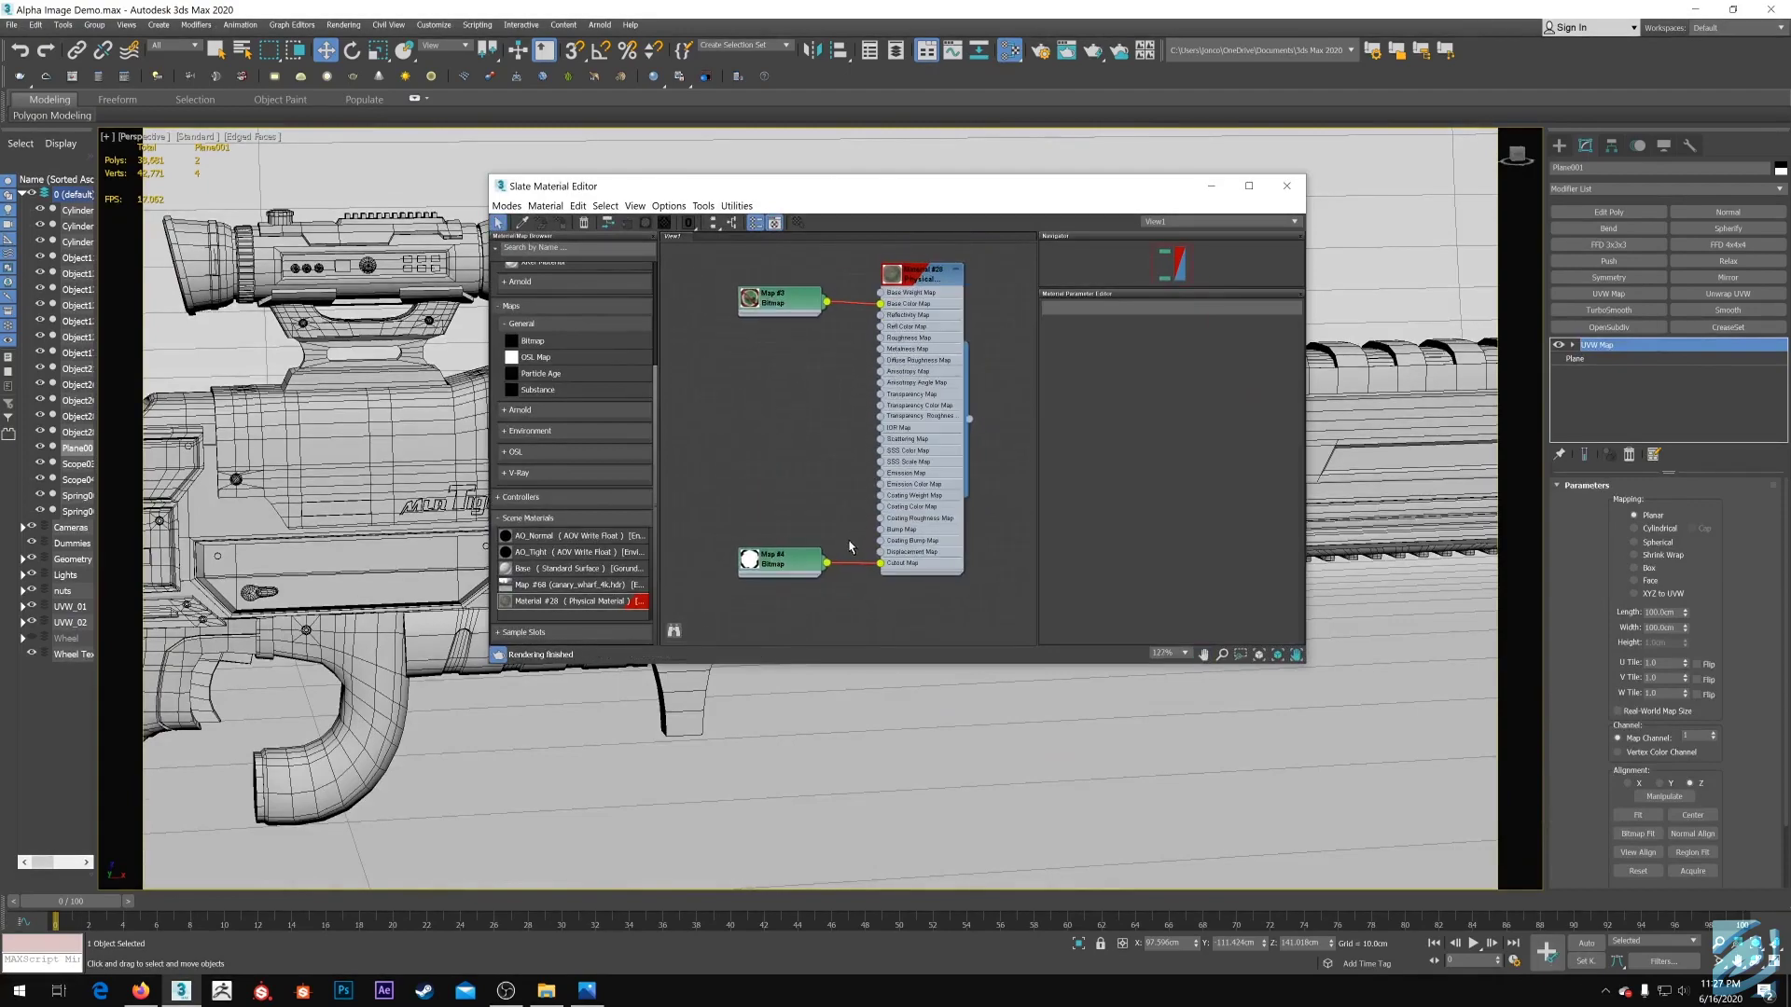
{"action": "left_click_drag", "start_coordinate": [866, 186], "coordinate": [746, 150]}
{"action": "scroll", "coordinate": [802, 496], "scroll_direction": "up", "scroll_amount": 4}
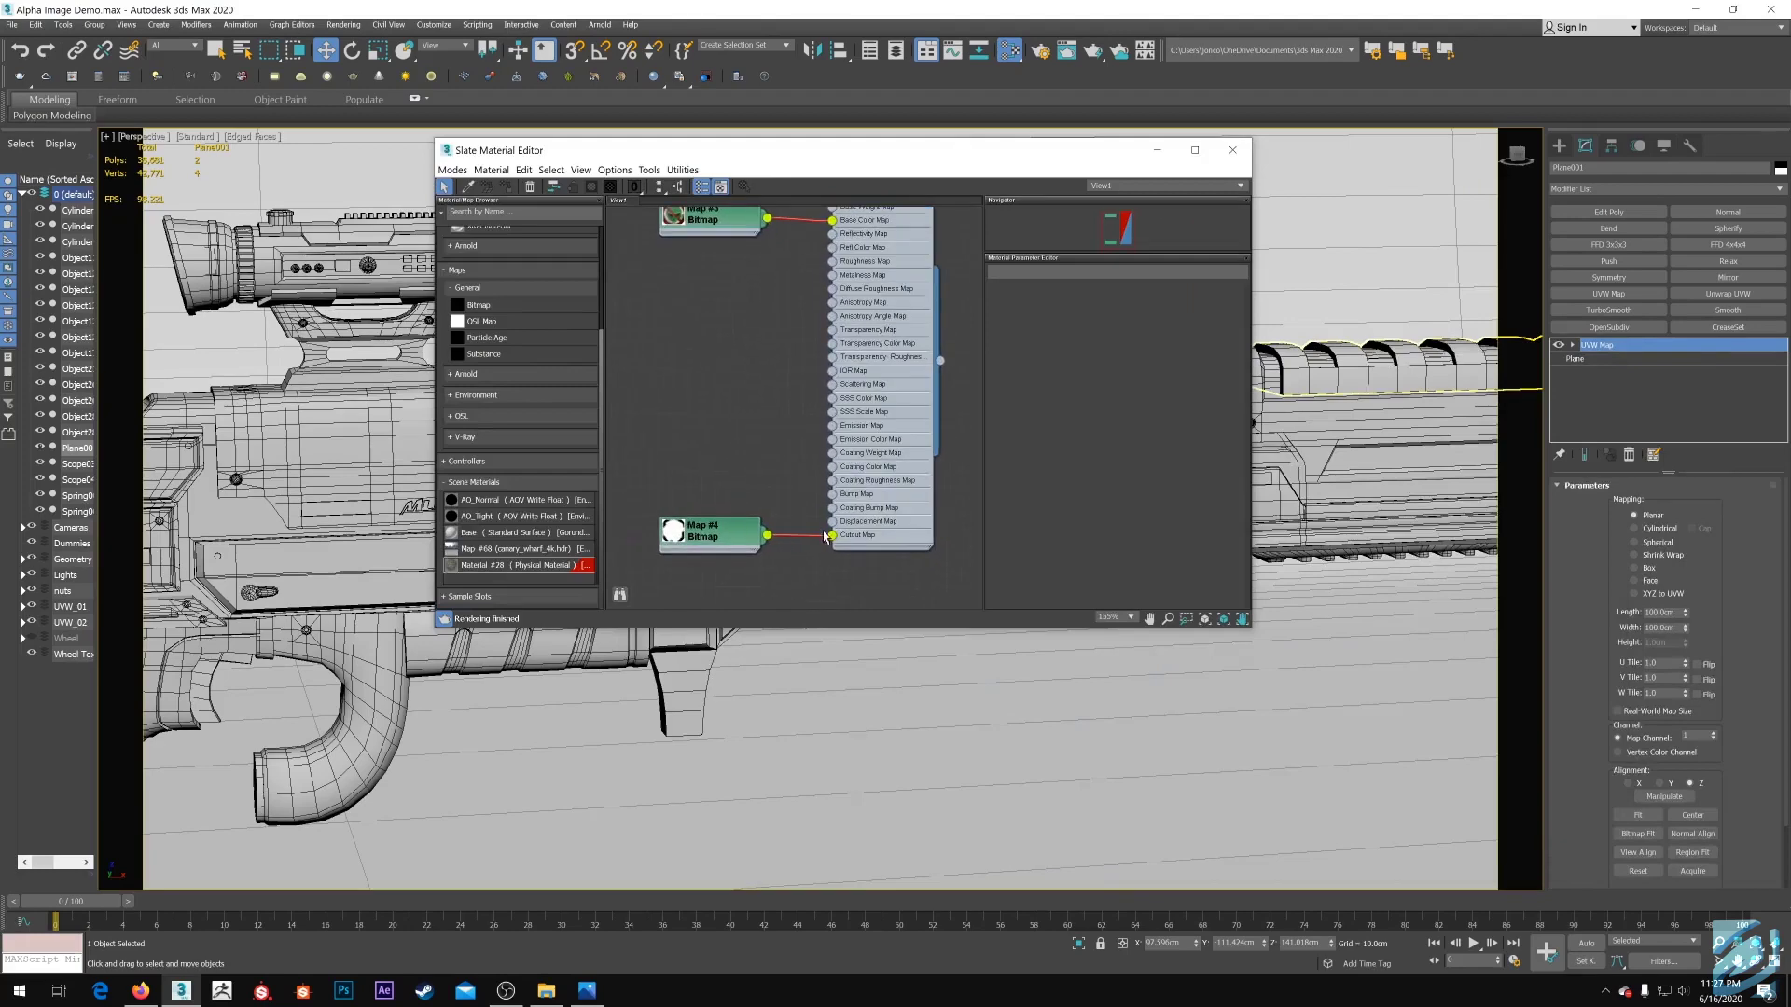
{"action": "left_click_drag", "start_coordinate": [831, 536], "coordinate": [832, 493]}
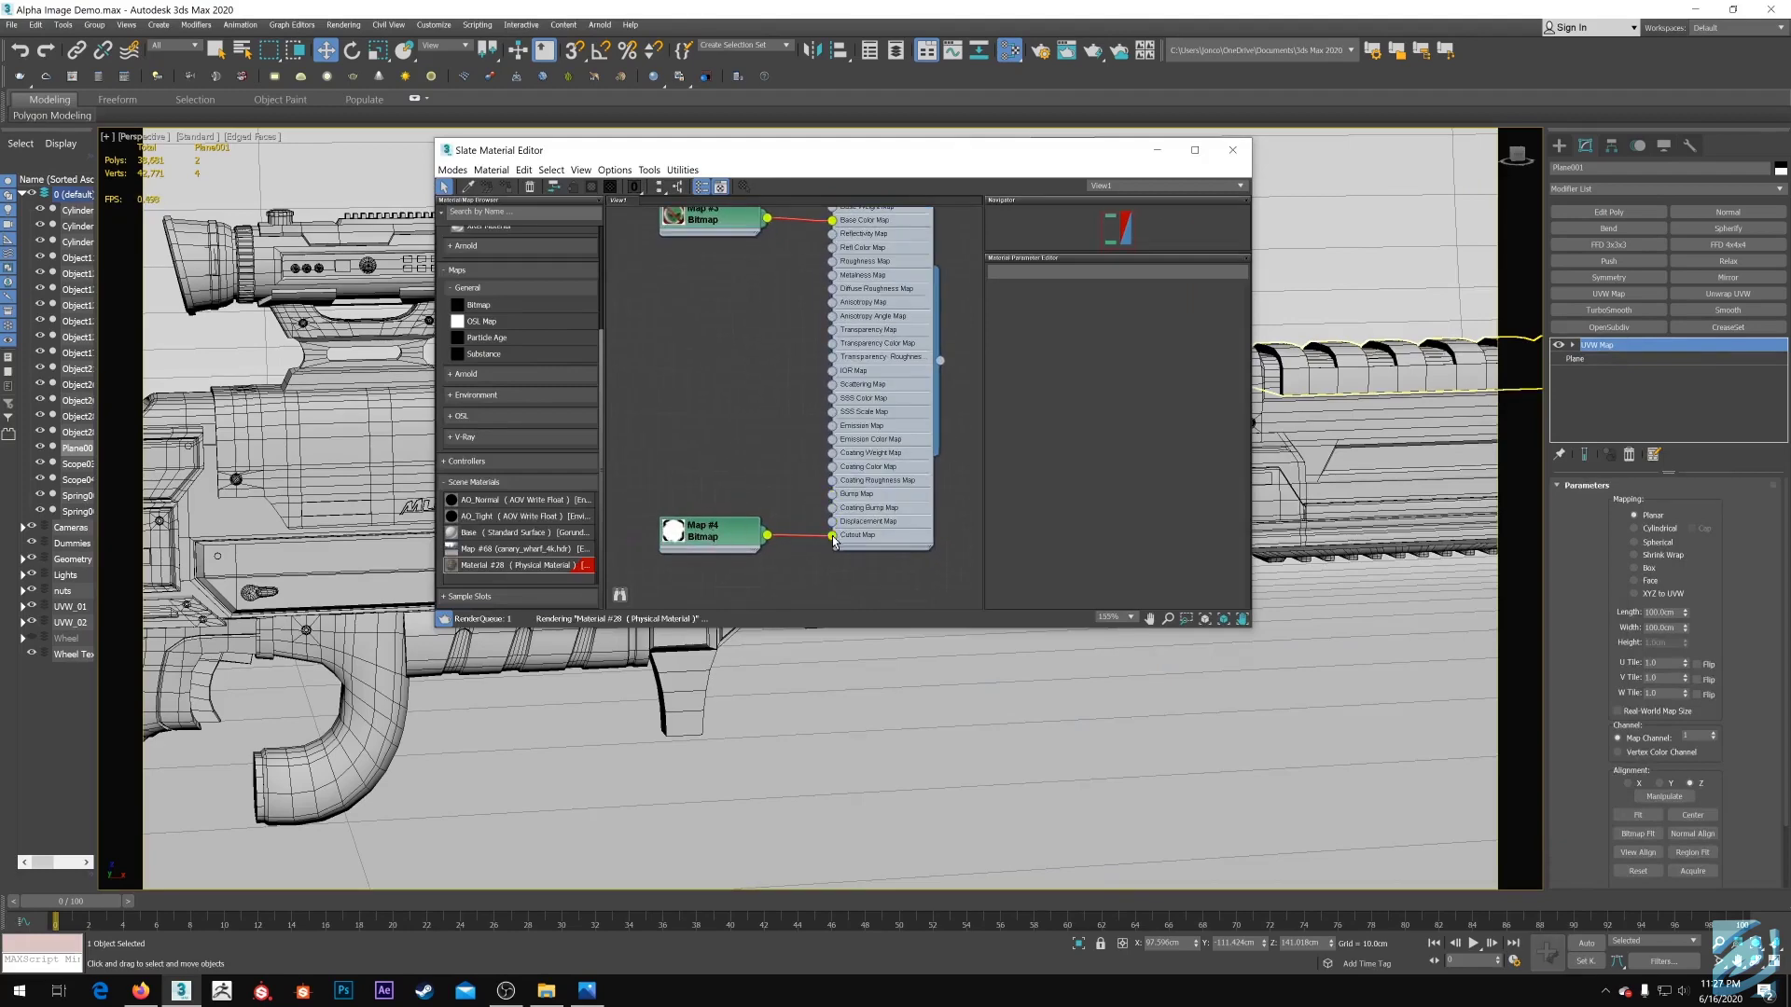
{"action": "left_click_drag", "start_coordinate": [833, 503], "coordinate": [833, 535]}
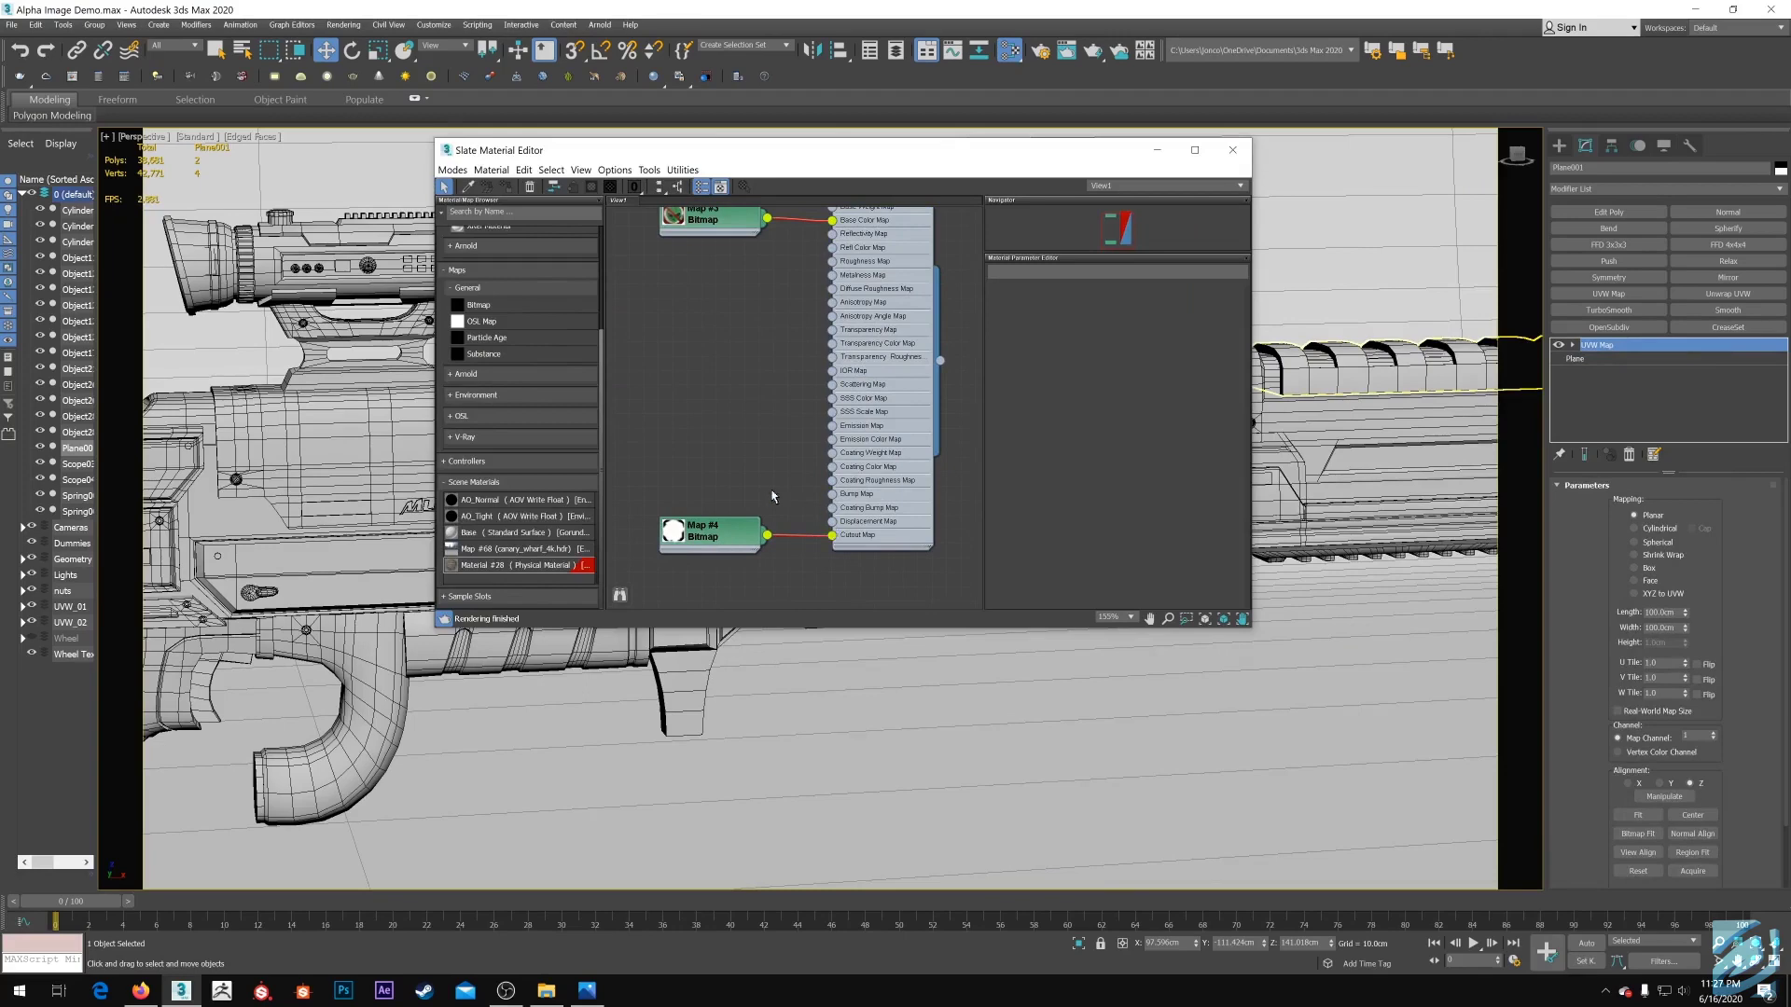
Examine the Physical Material's Base Color and Cutout Map connections alongside the sticker on the rifle, and close the material editor
{"action": "scroll", "coordinate": [790, 489], "scroll_direction": "down", "scroll_amount": 2}
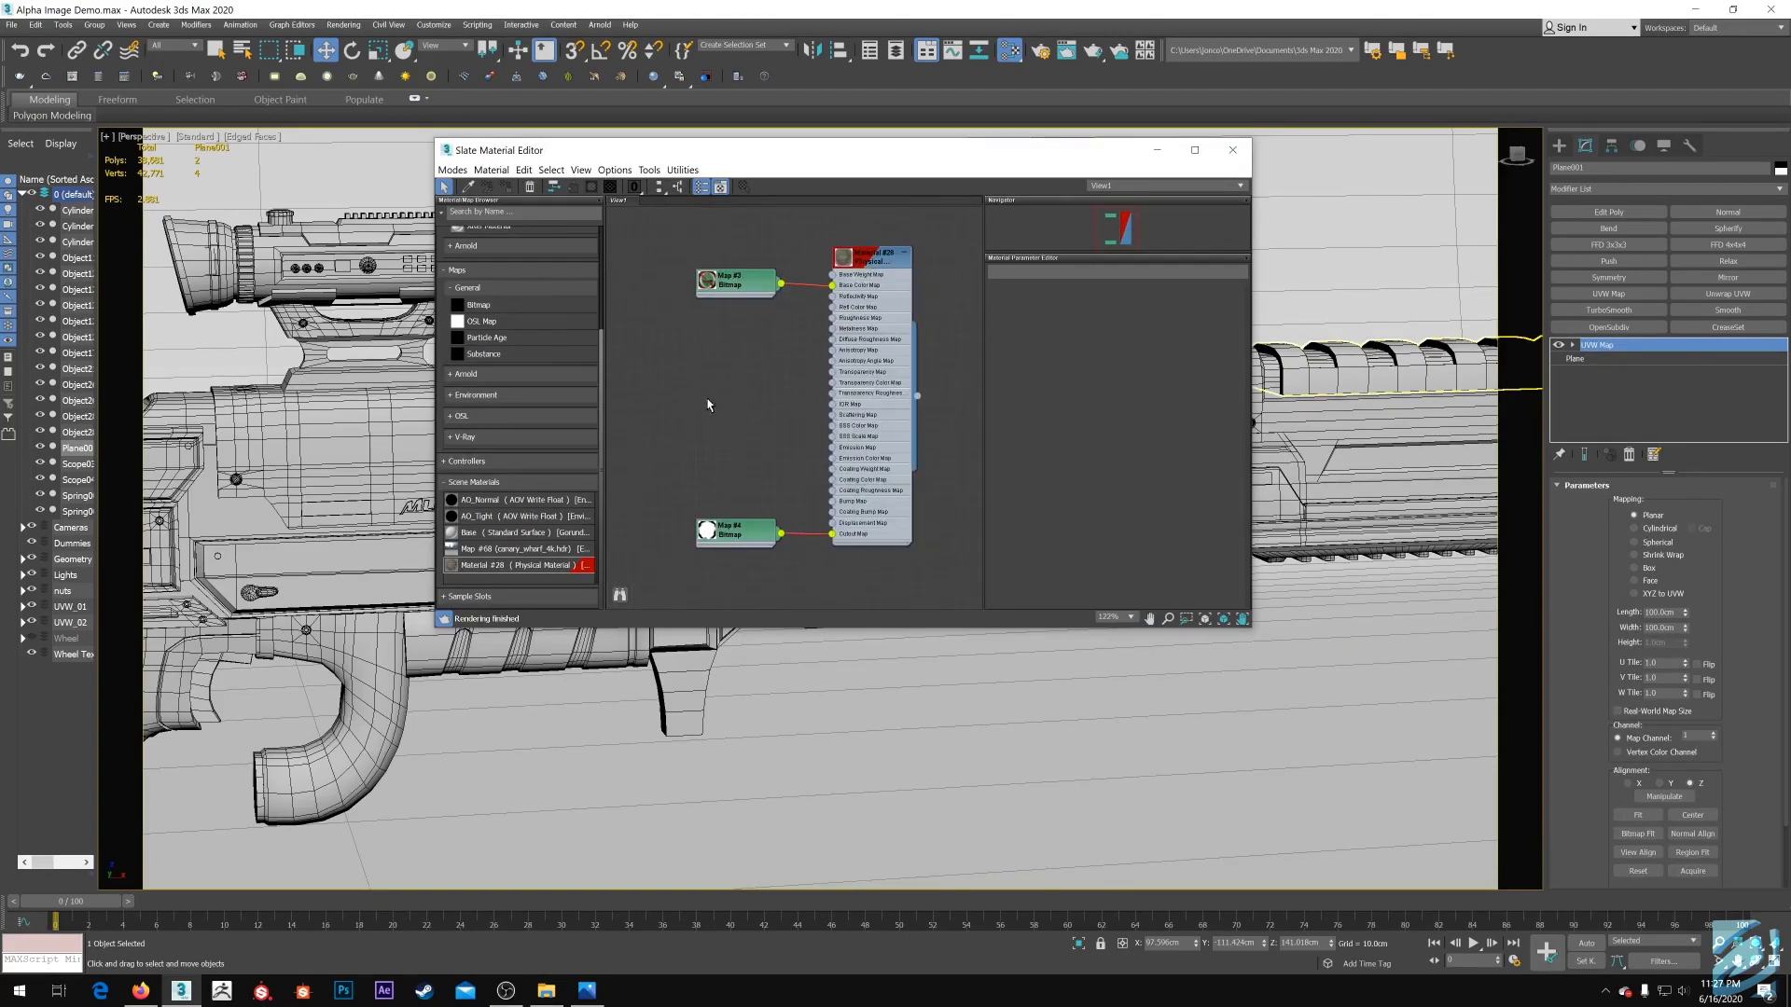
{"action": "scroll", "coordinate": [743, 534], "scroll_direction": "up", "scroll_amount": 2}
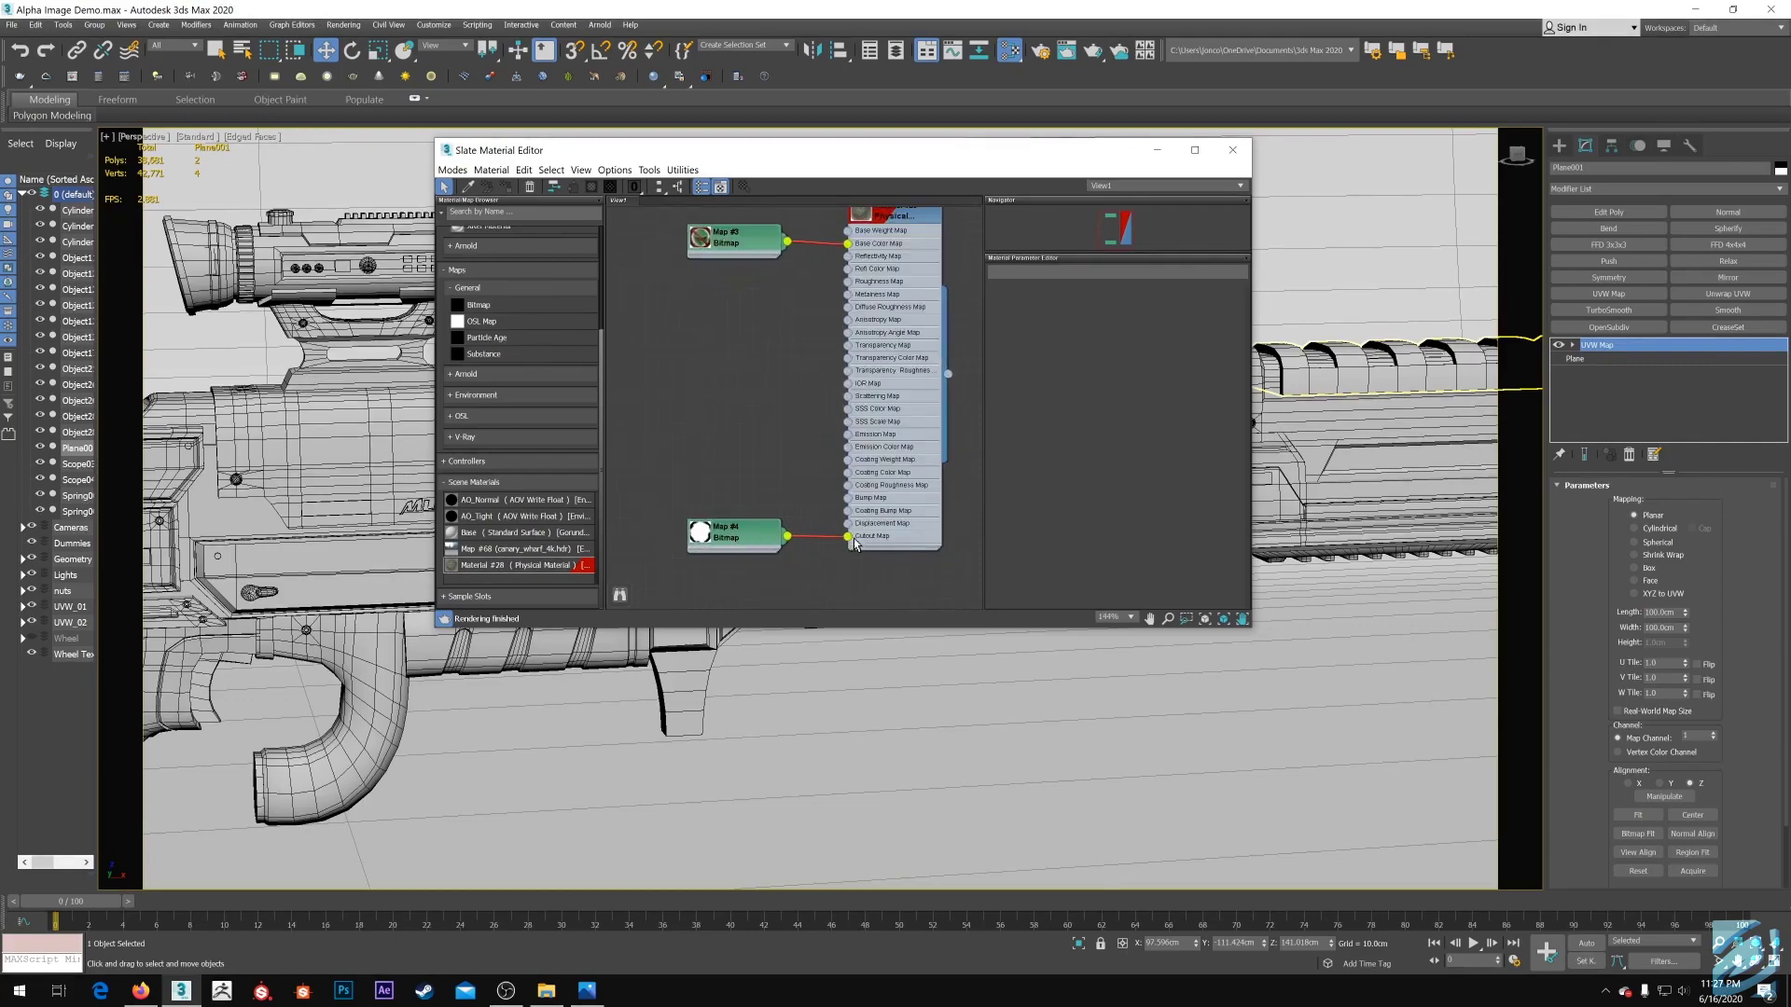
{"action": "middle_click_drag", "start_coordinate": [906, 241], "coordinate": [904, 300]}
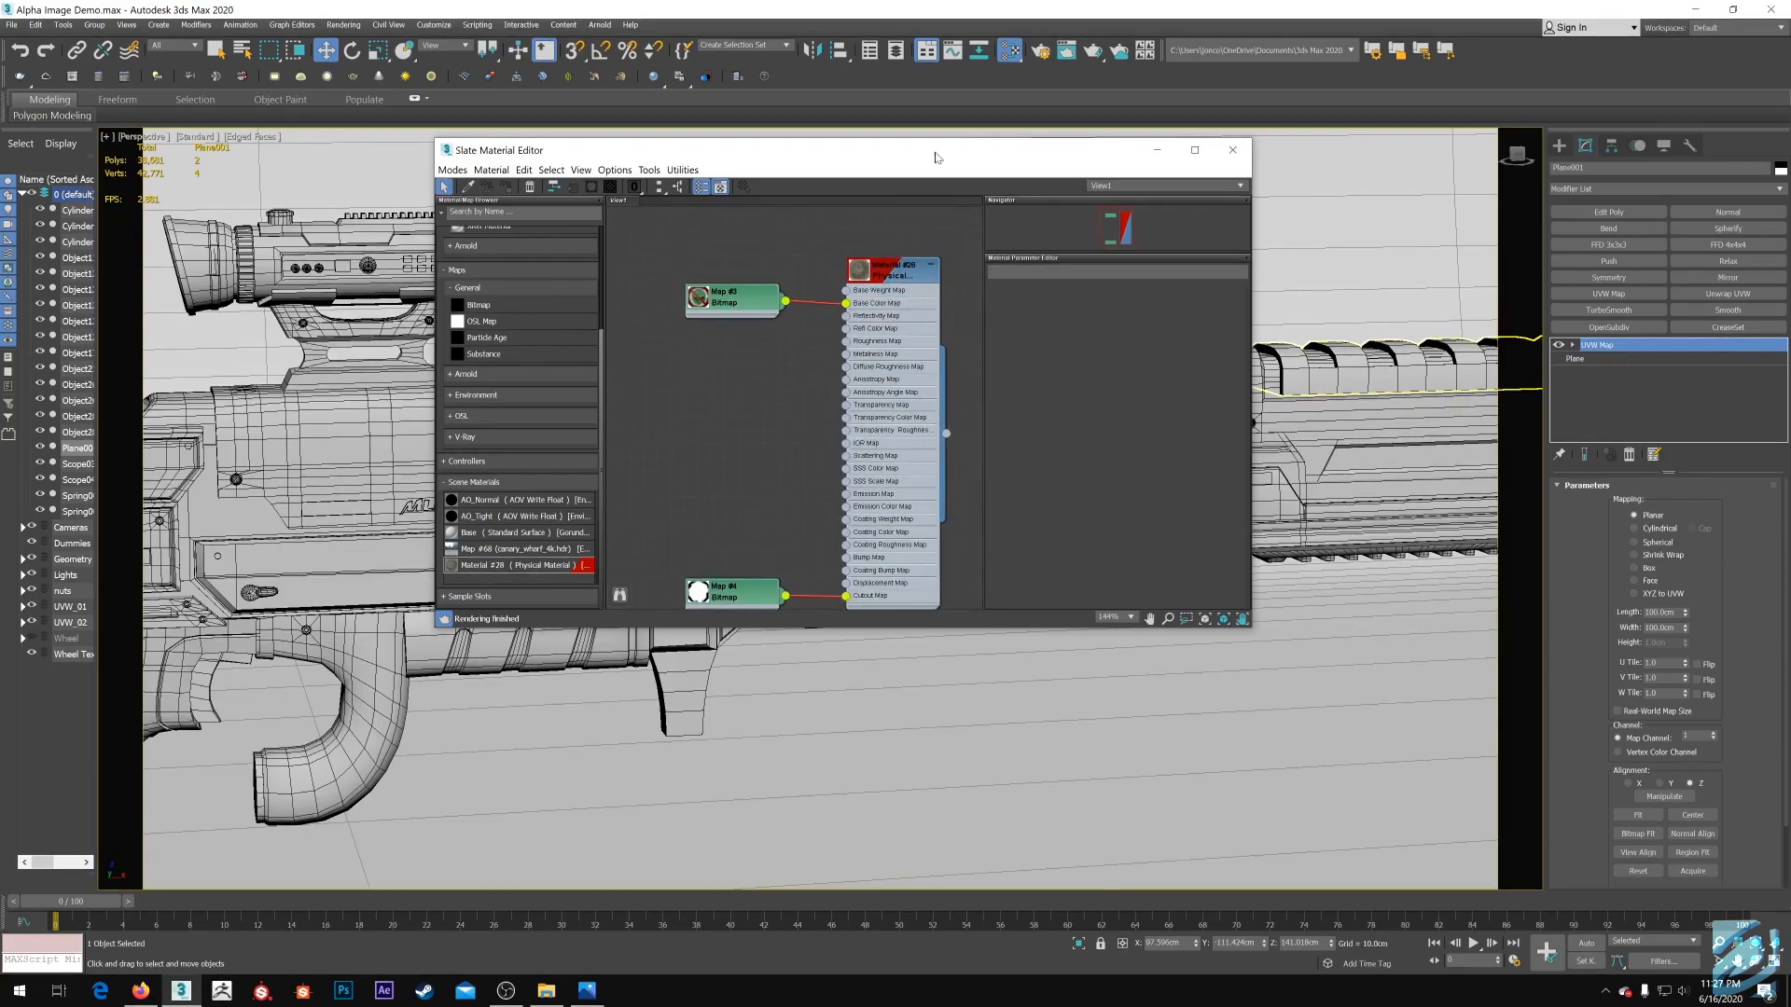
{"action": "left_click_drag", "start_coordinate": [936, 149], "coordinate": [914, 278]}
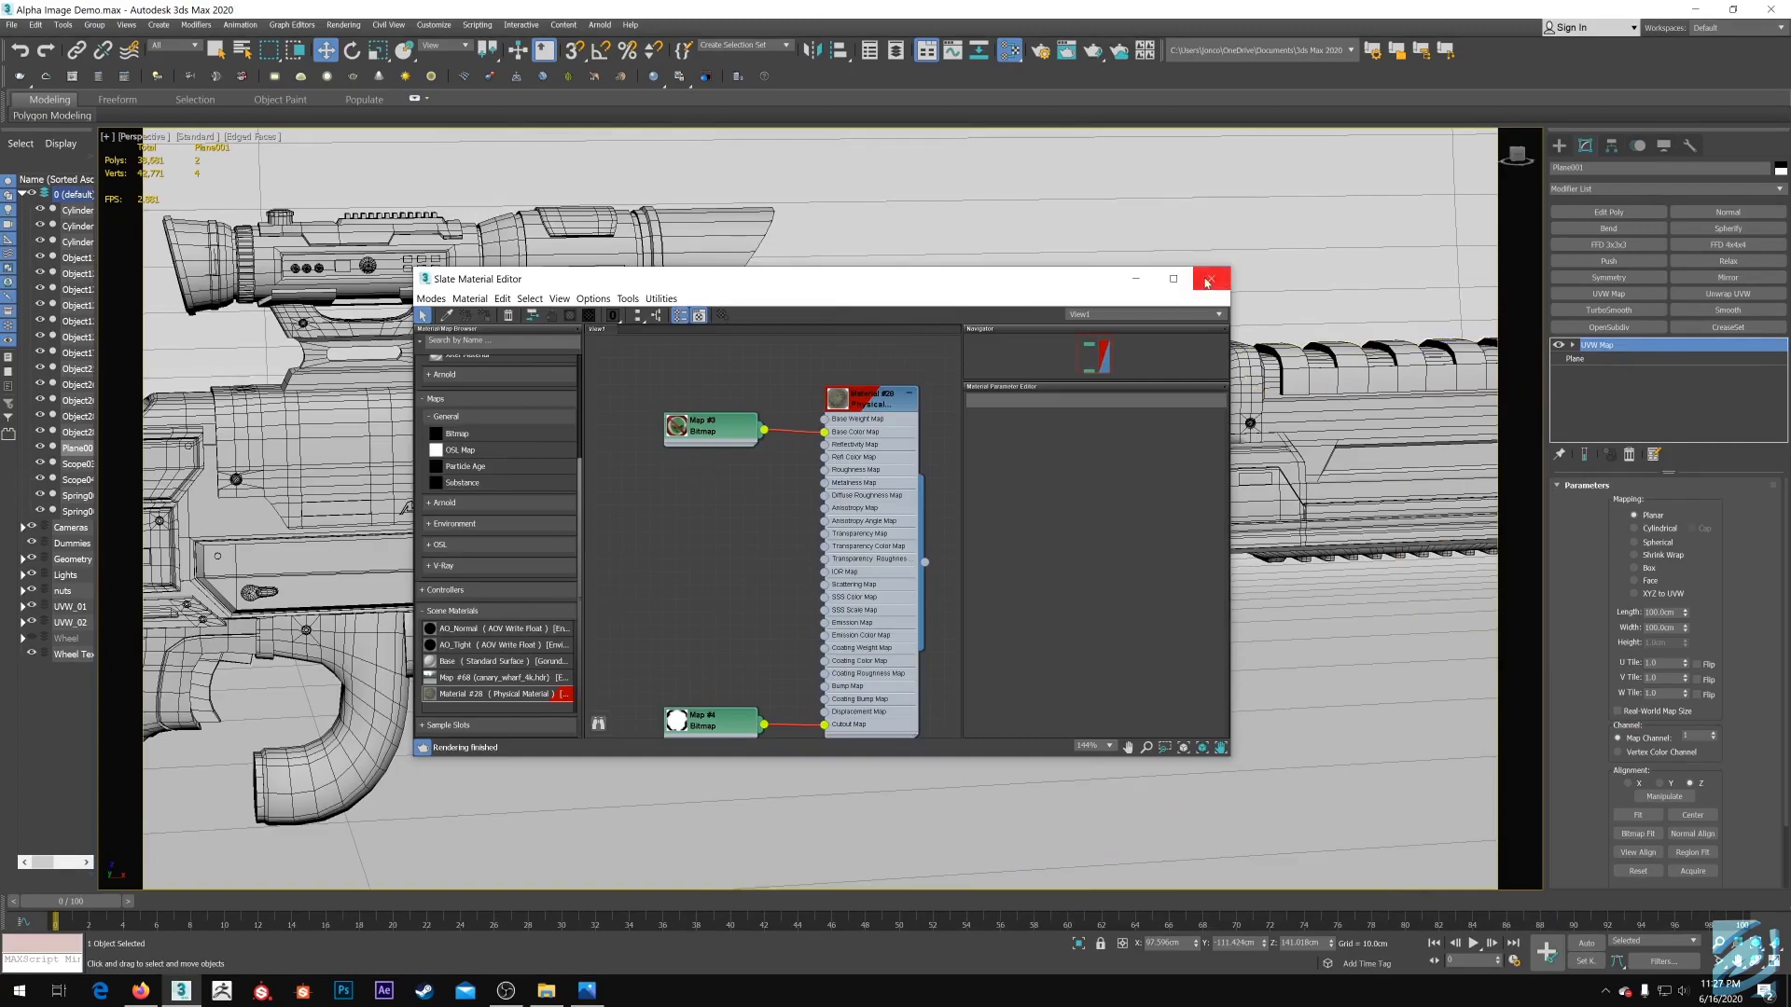
{"action": "left_click_drag", "start_coordinate": [723, 282], "coordinate": [1249, 455]}
{"action": "scroll", "coordinate": [900, 504], "scroll_direction": "up", "scroll_amount": 8}
{"action": "middle_click_drag", "start_coordinate": [639, 450], "coordinate": [662, 449], "text": "alt"}
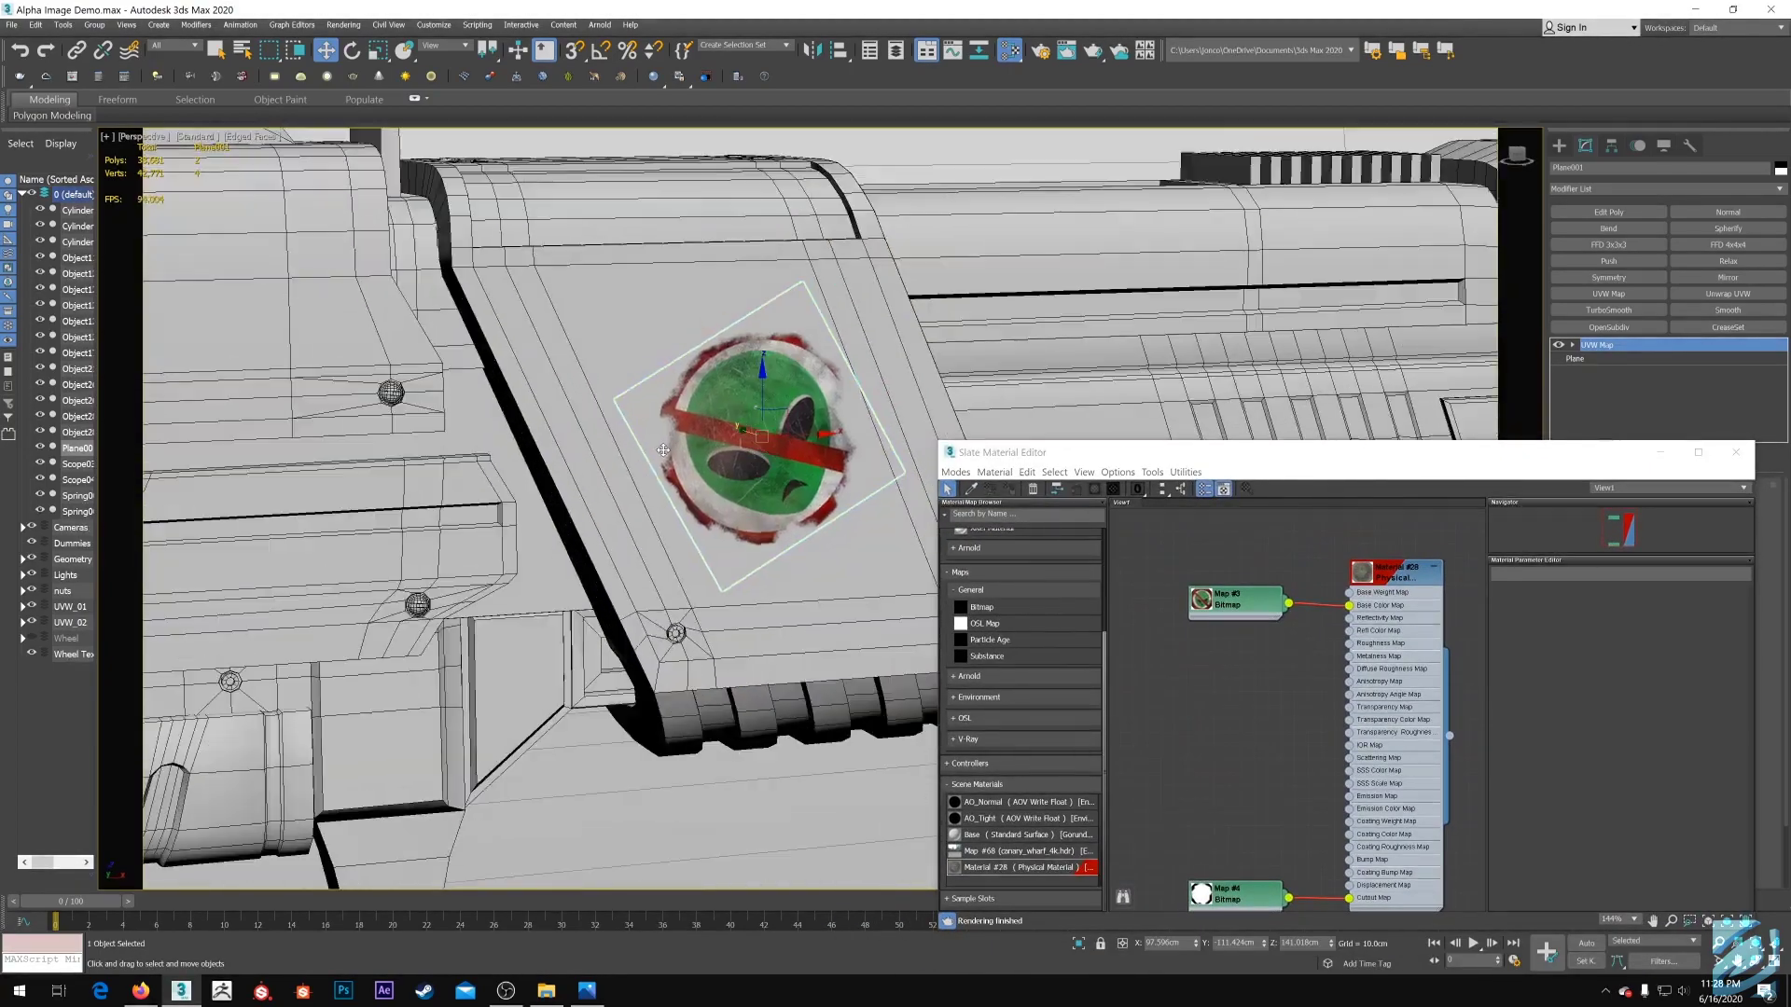
{"action": "left_click", "coordinate": [1549, 457]}
{"action": "left_click_drag", "start_coordinate": [1551, 458], "coordinate": [1293, 421]}
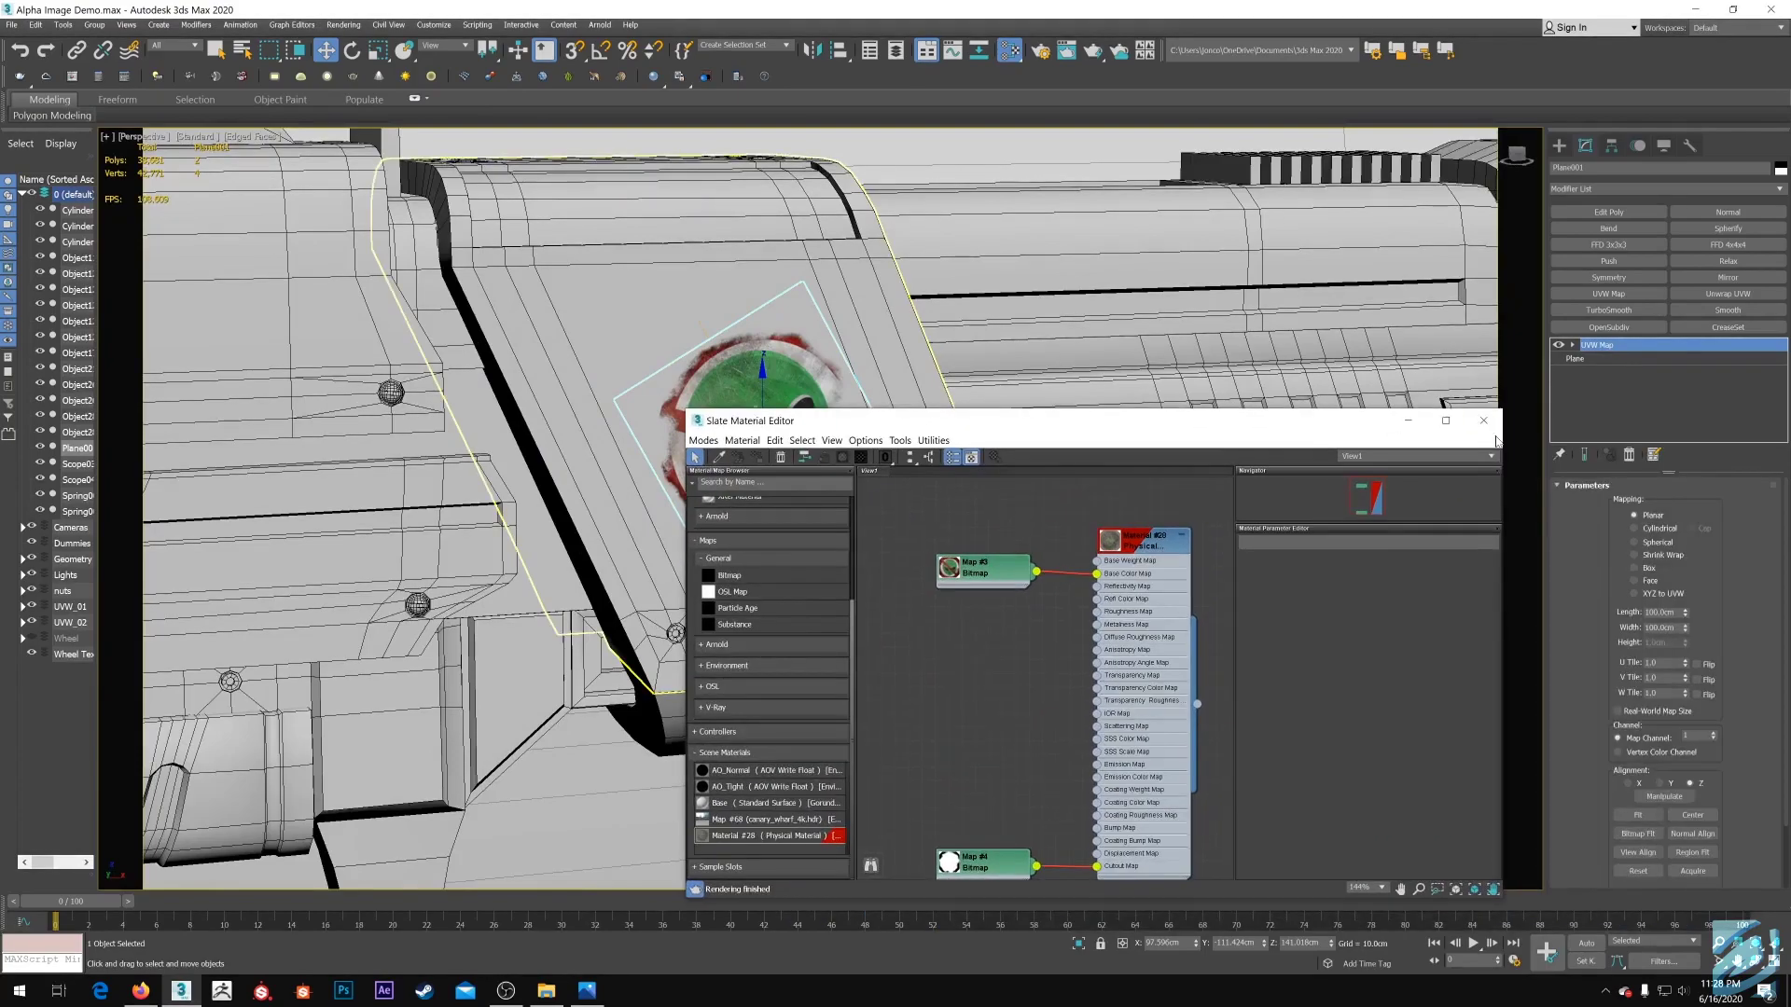
{"action": "left_click", "coordinate": [1481, 417]}
Switch to the Camera_CloseUpBottomLeft view and maximize it
{"action": "scroll", "coordinate": [815, 518], "scroll_direction": "down", "scroll_amount": 8}
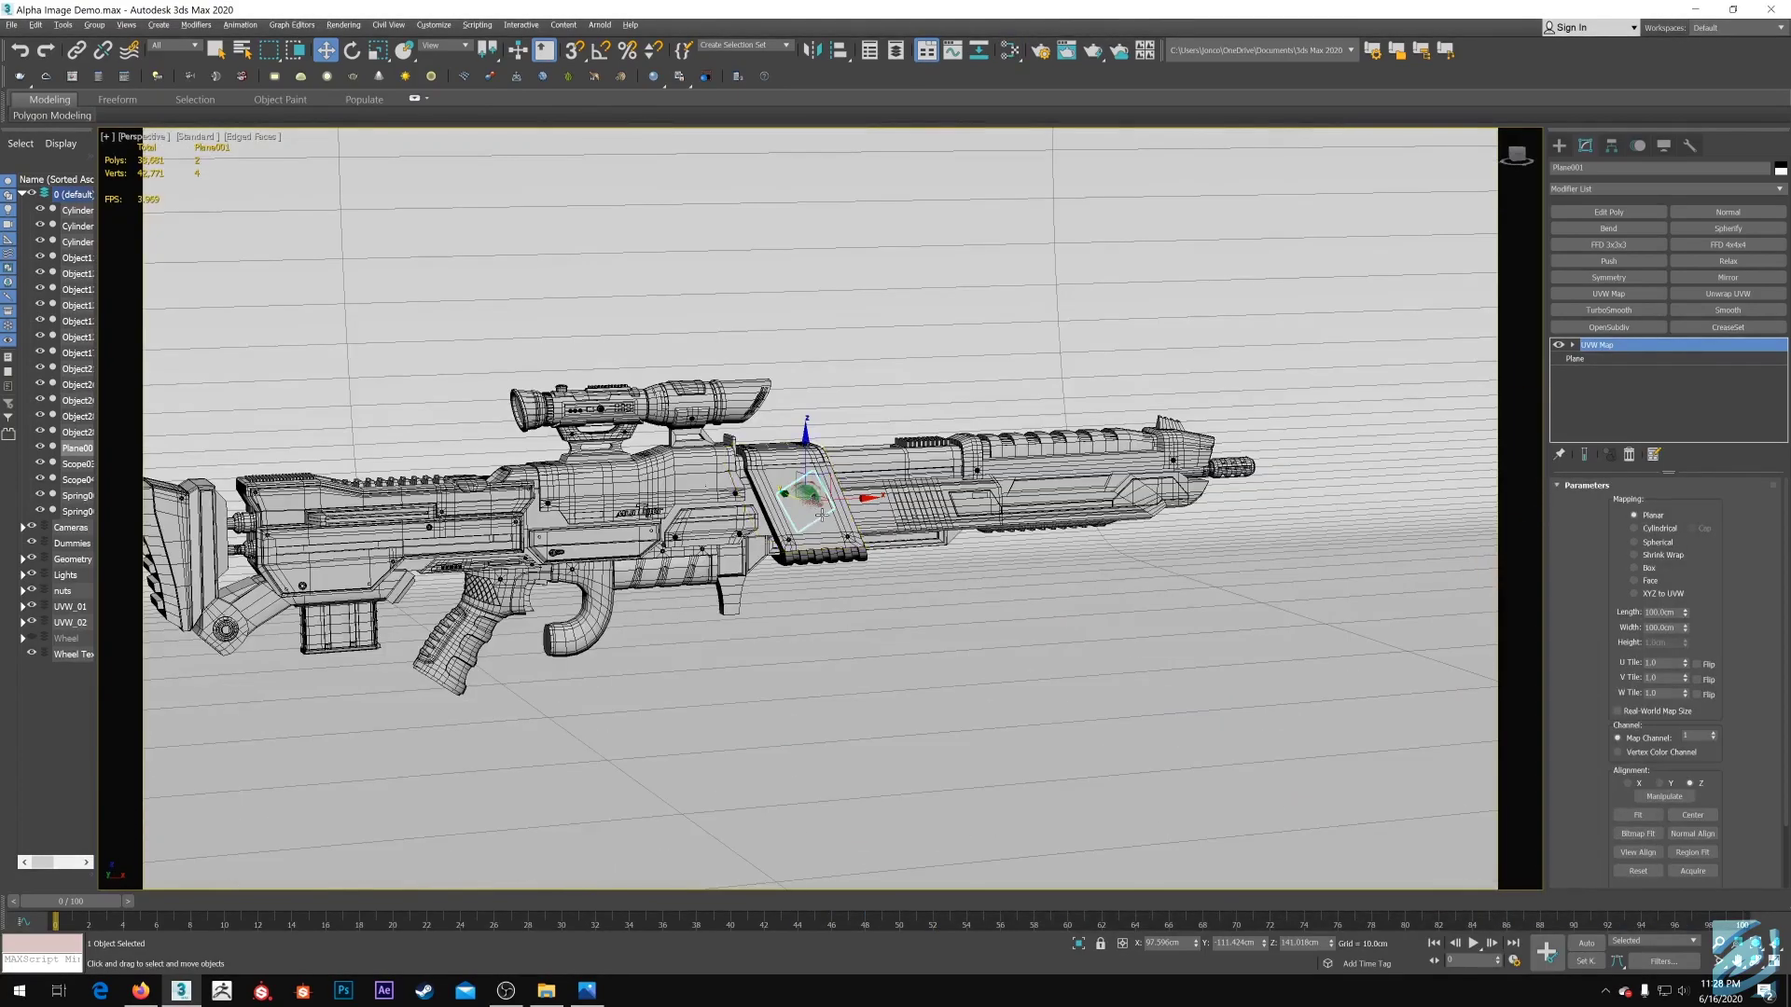
{"action": "key", "text": "alt+w"}
{"action": "right_click", "coordinate": [1033, 396]}
{"action": "key", "text": "alt+w"}
{"action": "right_click", "coordinate": [887, 519]}
{"action": "key", "text": "alt+w"}
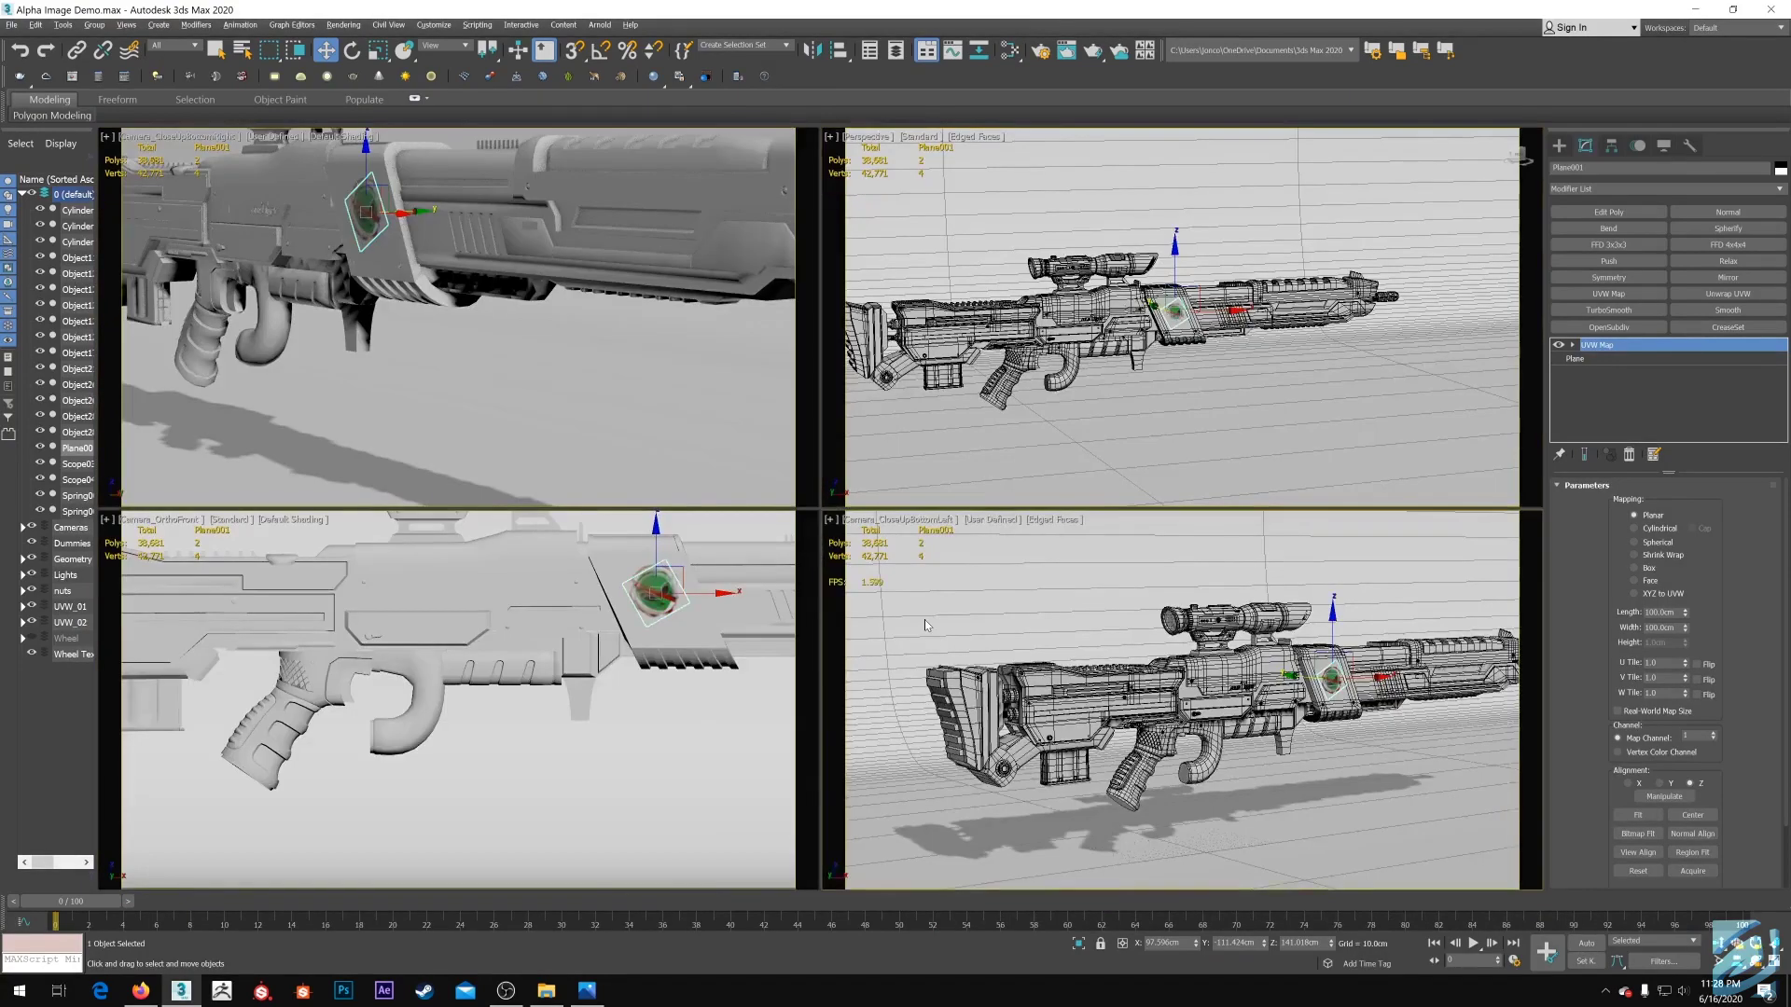
{"action": "key", "text": "alt+w"}
Render the Camera_CloseUpBottomLeft view with Arnold and inspect the sticker on the rifle in the rendered frame
{"action": "left_click", "coordinate": [1040, 49]}
{"action": "left_click", "coordinate": [650, 131]}
{"action": "left_click_drag", "start_coordinate": [944, 301], "coordinate": [657, 207]}
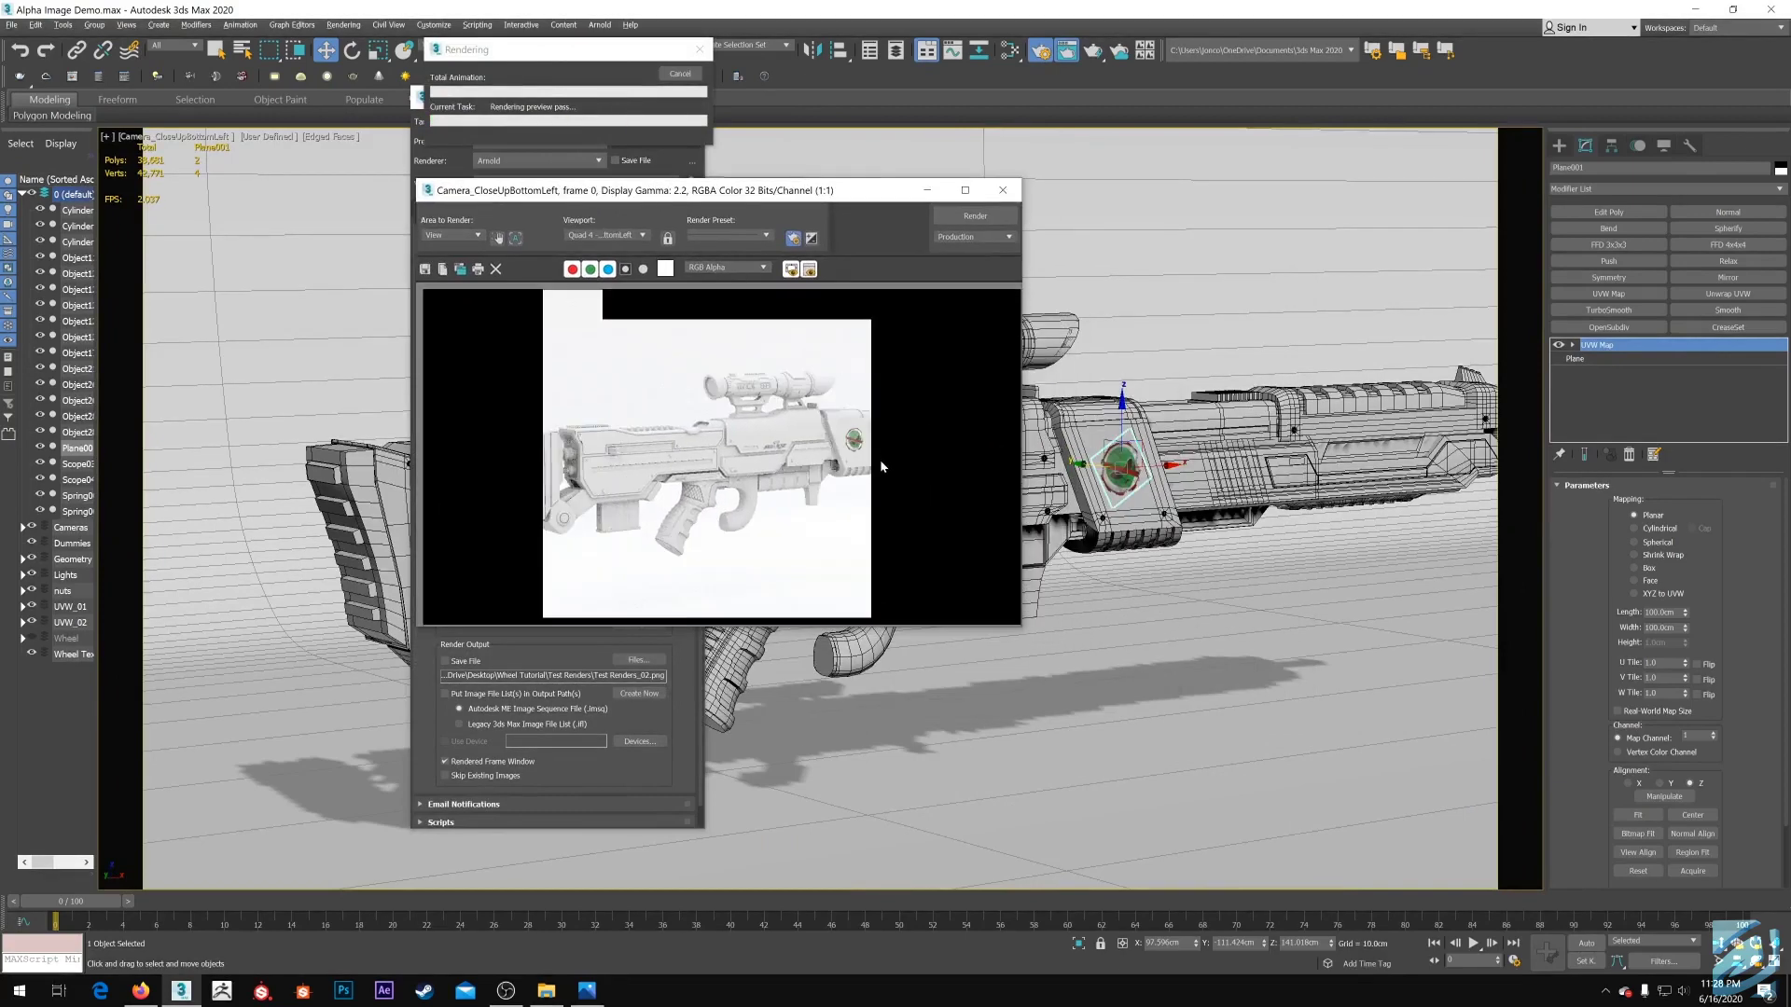
{"action": "left_click", "coordinate": [966, 193]}
{"action": "scroll", "coordinate": [1001, 481], "scroll_direction": "up", "scroll_amount": 1}
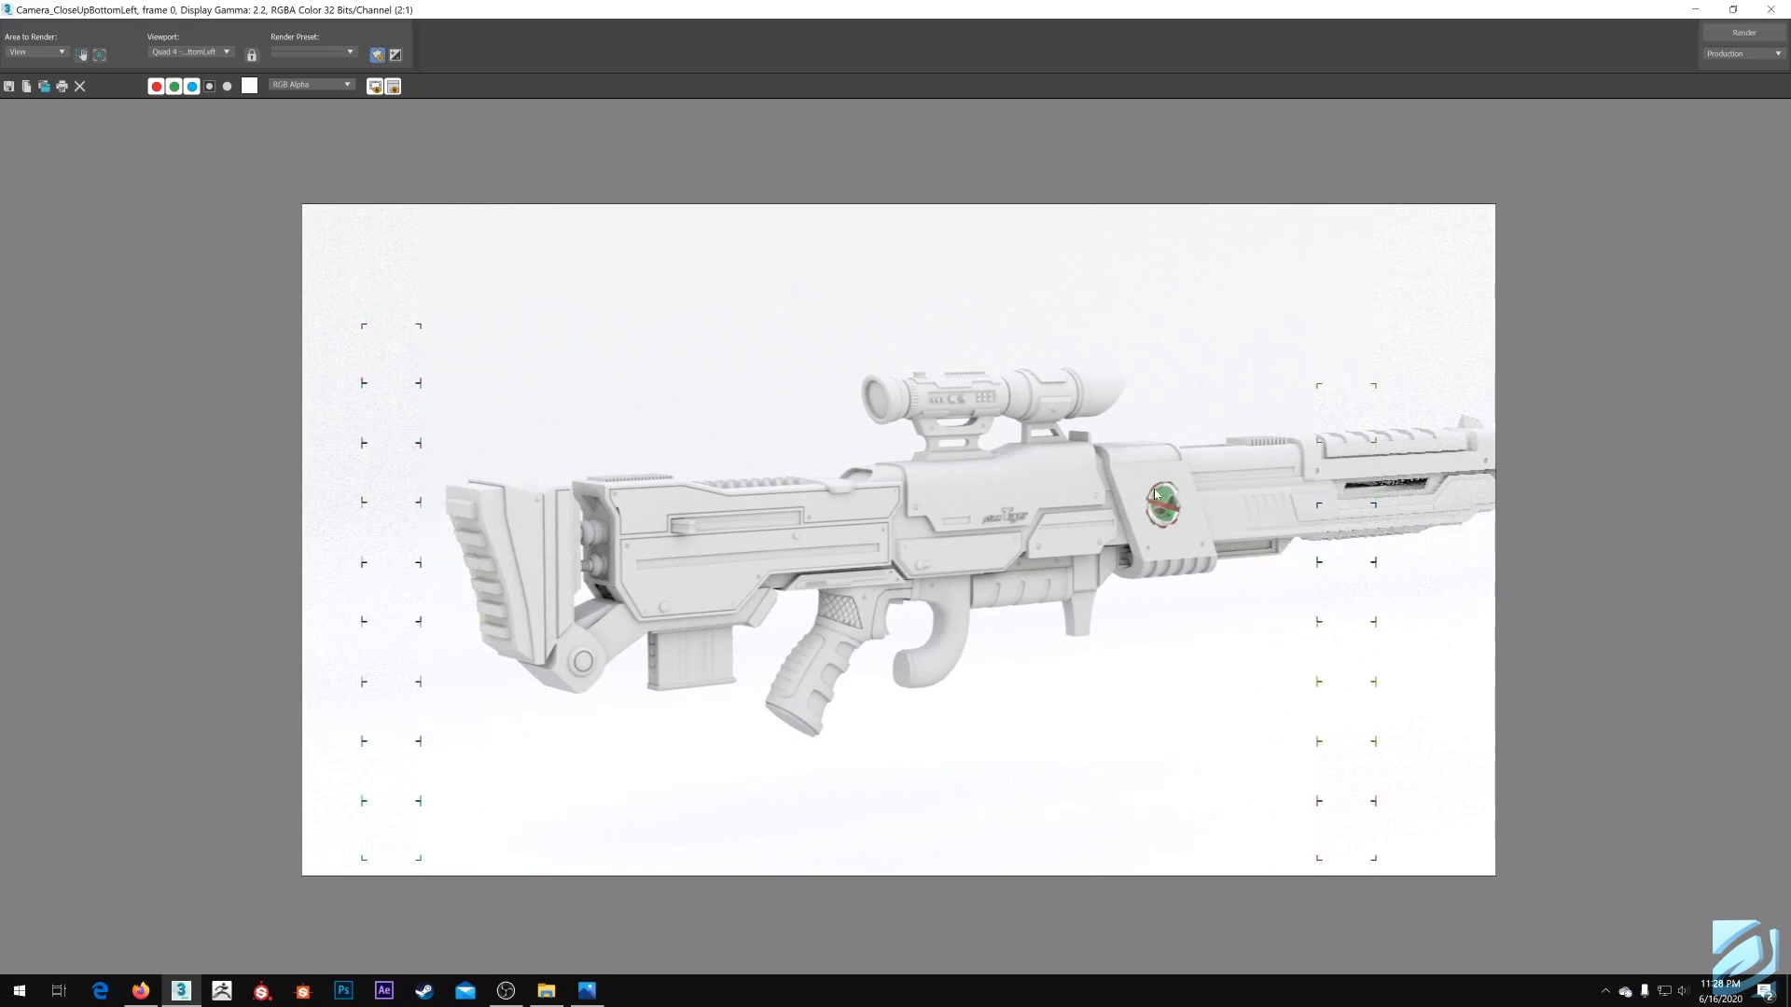
{"action": "scroll", "coordinate": [1154, 495], "scroll_direction": "down", "scroll_amount": 1}
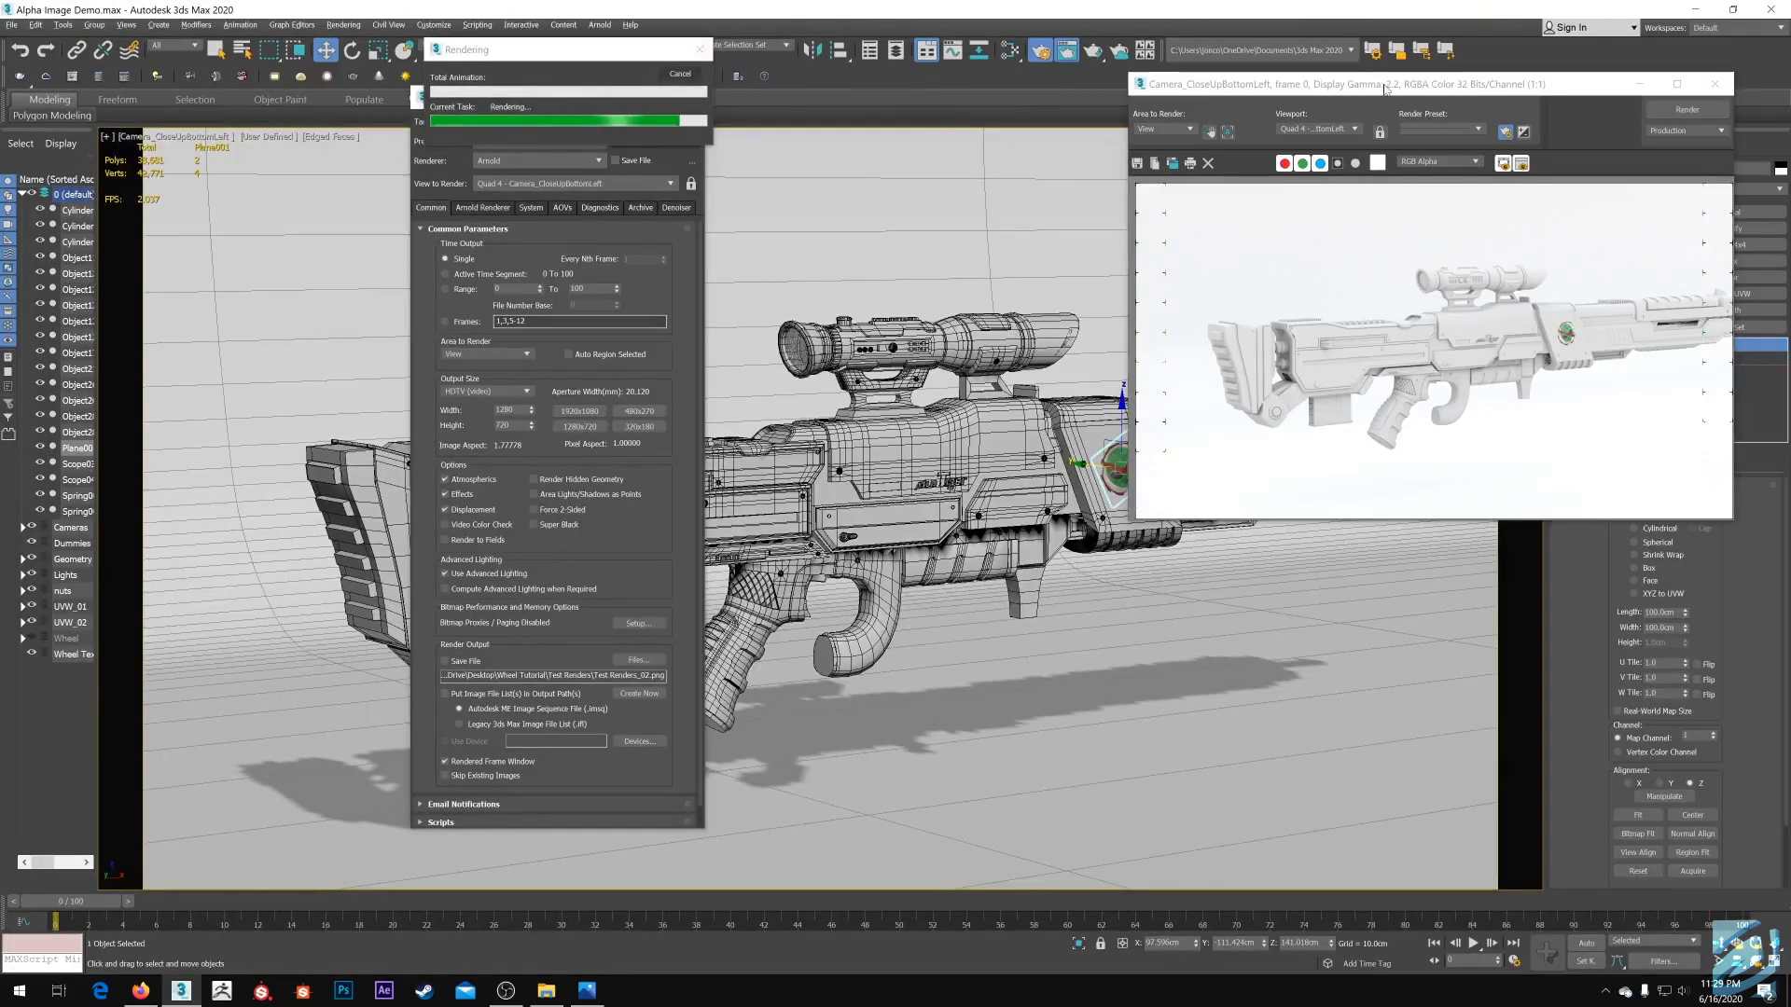
{"action": "left_click_drag", "start_coordinate": [1411, 84], "coordinate": [1024, 116]}
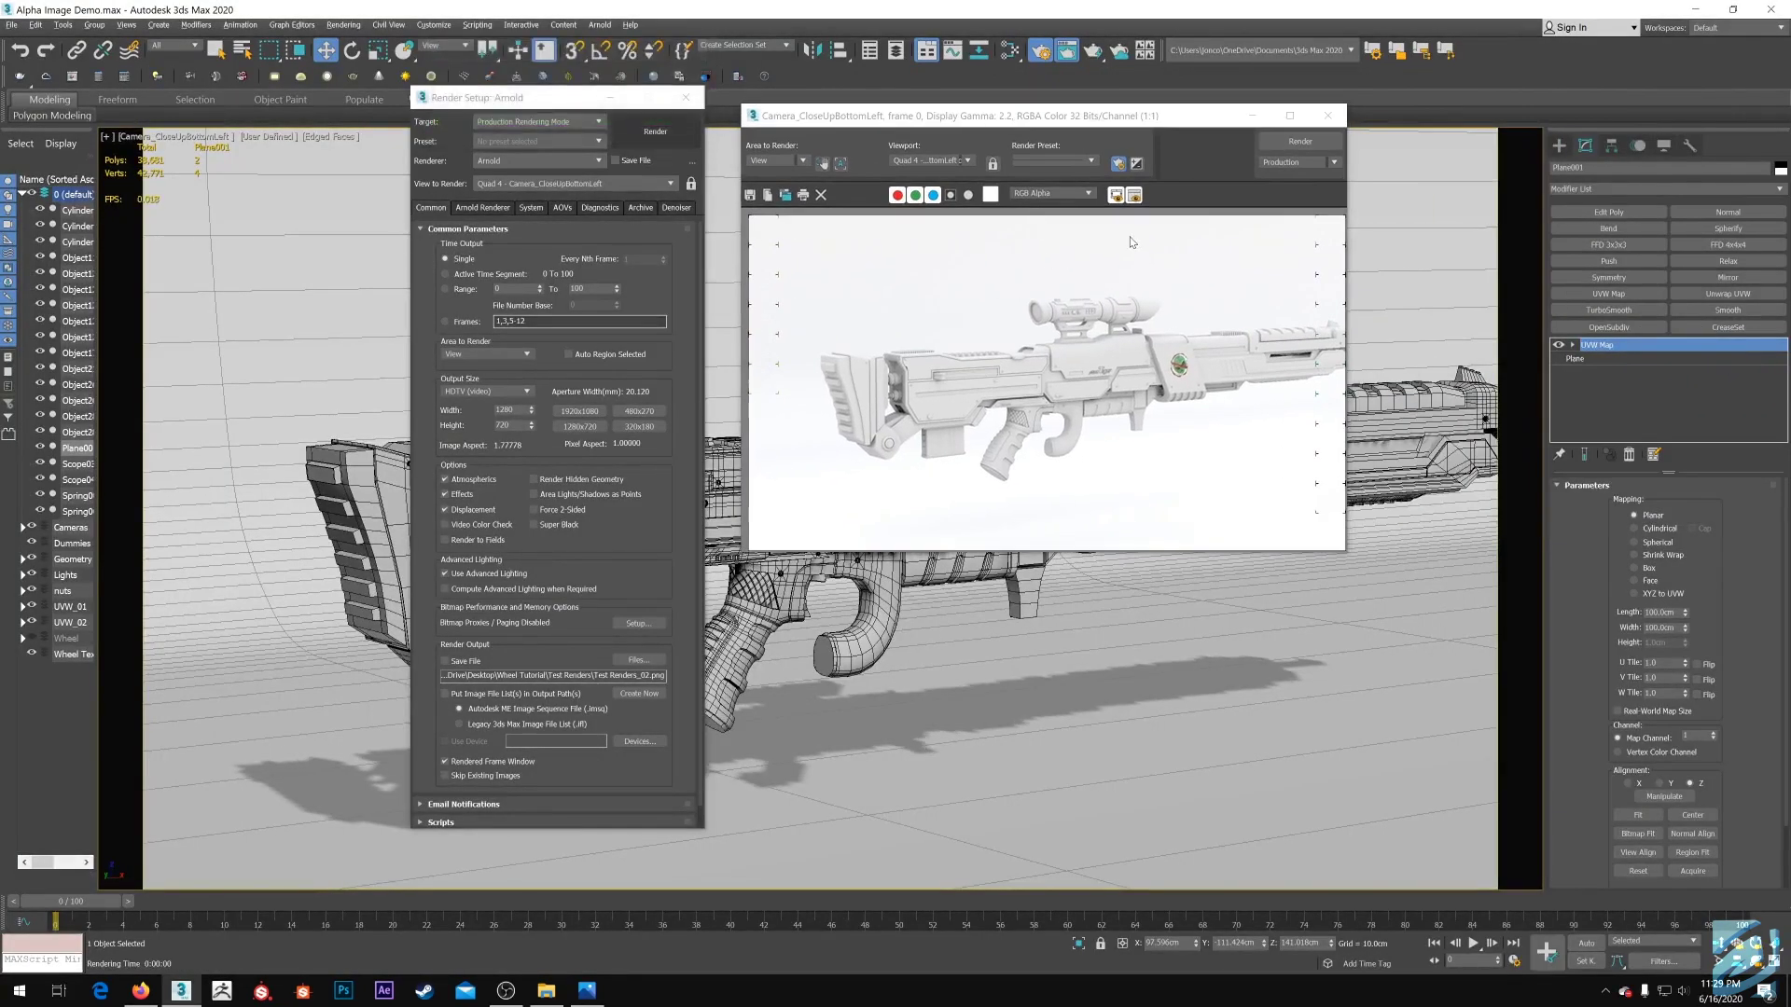